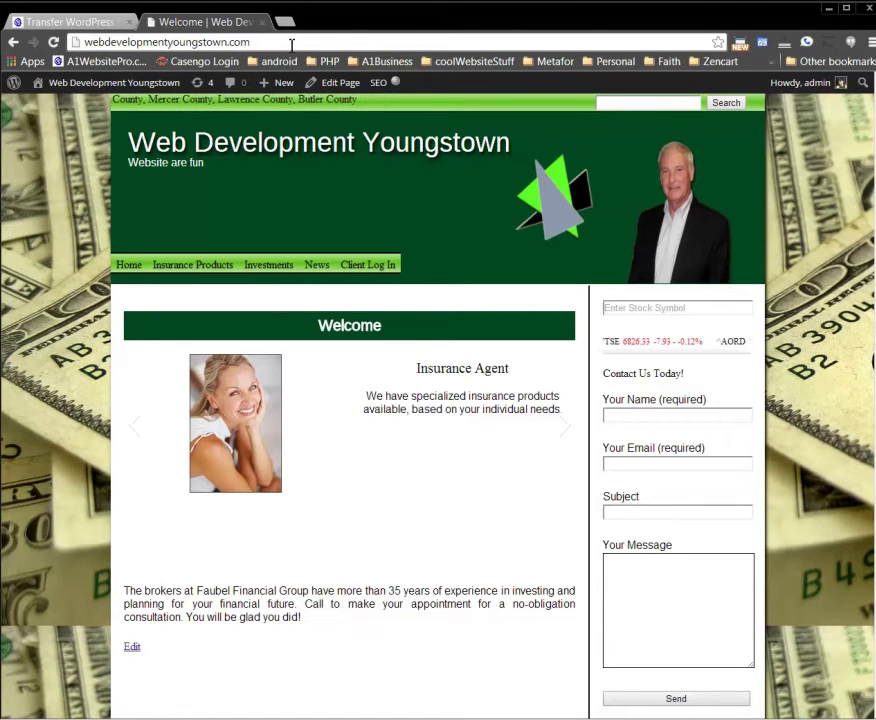
Inspect the site's web address by highlighting its domain name.
drag(292, 45, 62, 40)
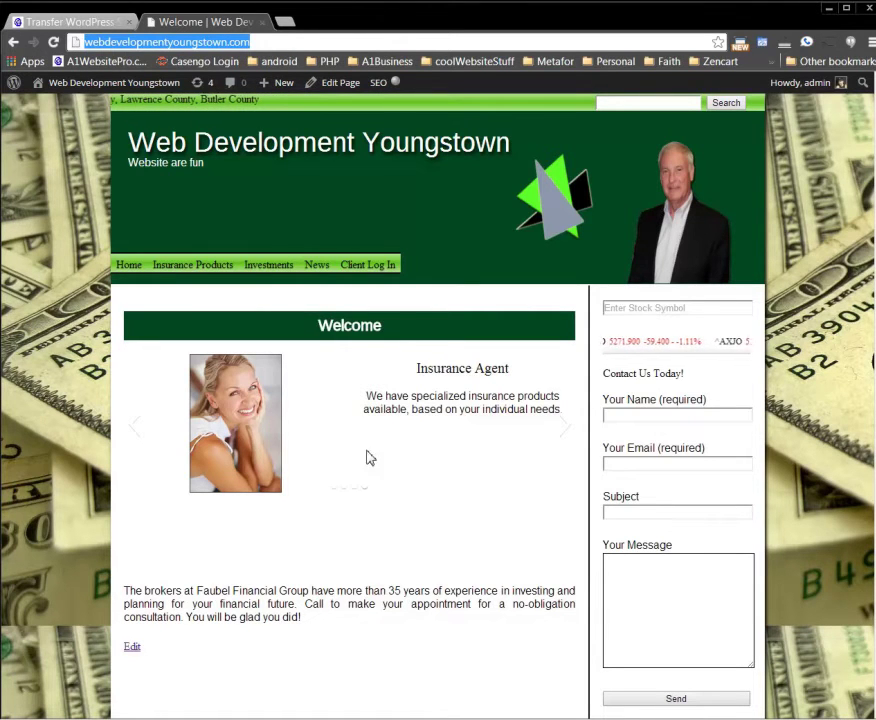
click(418, 487)
scroll(426, 525, down, 4)
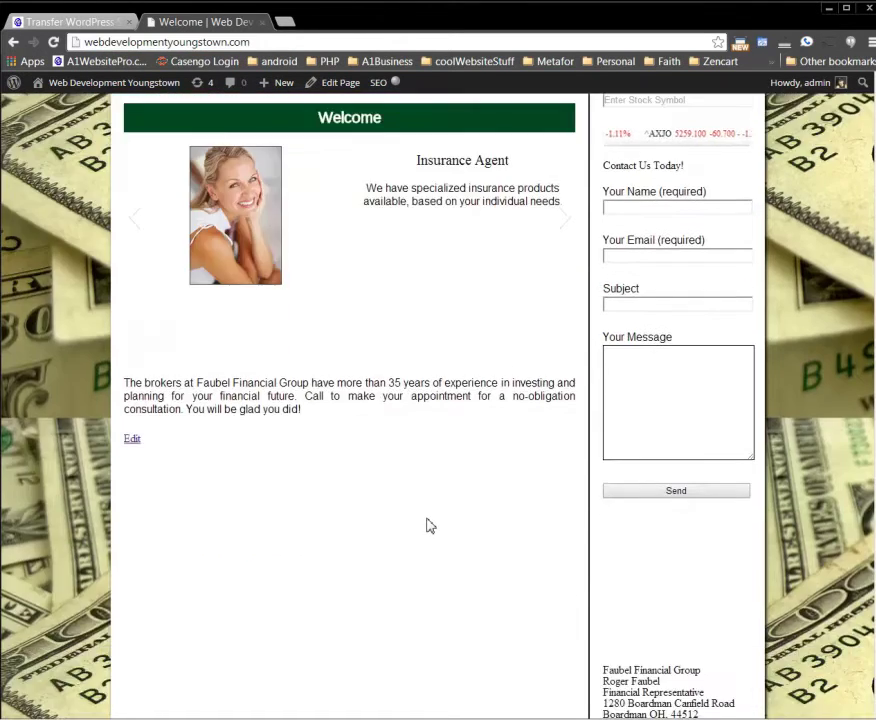
scroll(426, 525, up, 4)
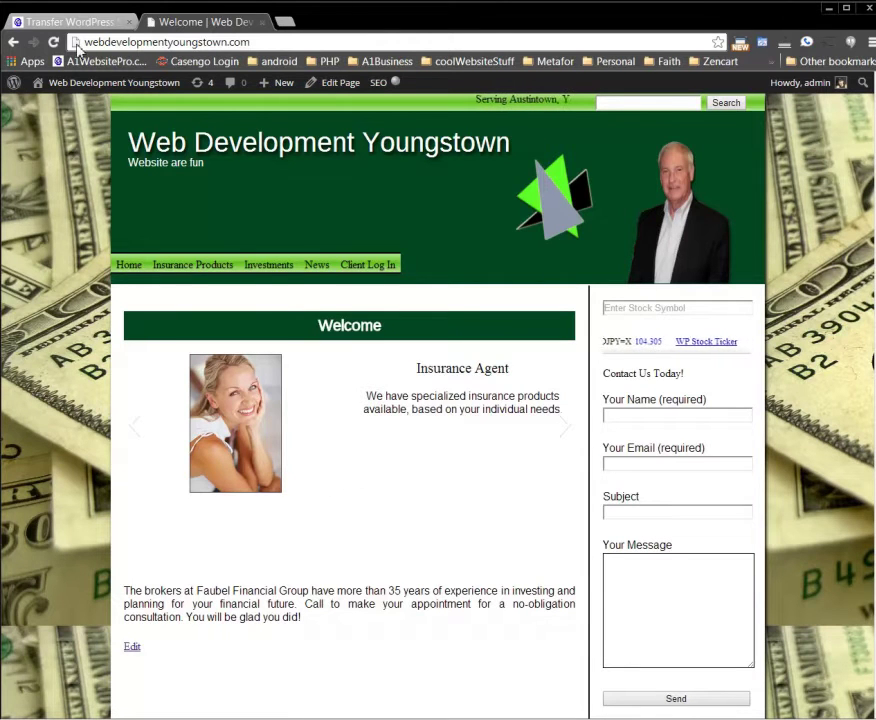
drag(95, 41, 228, 78)
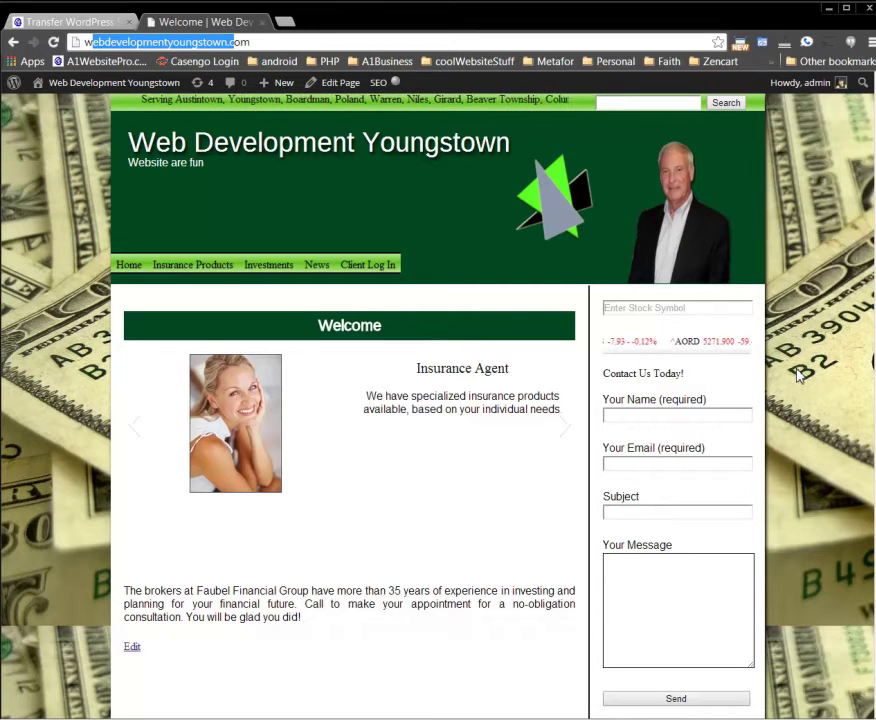
click(818, 340)
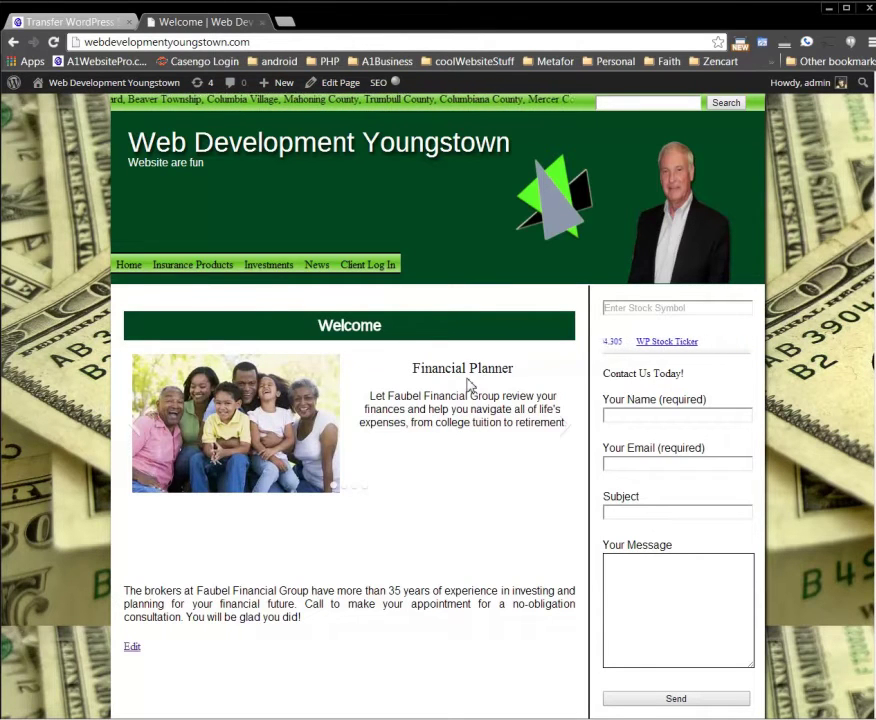
Go to the Transfer WordPress article and scroll down to its FileZilla step.
click(81, 22)
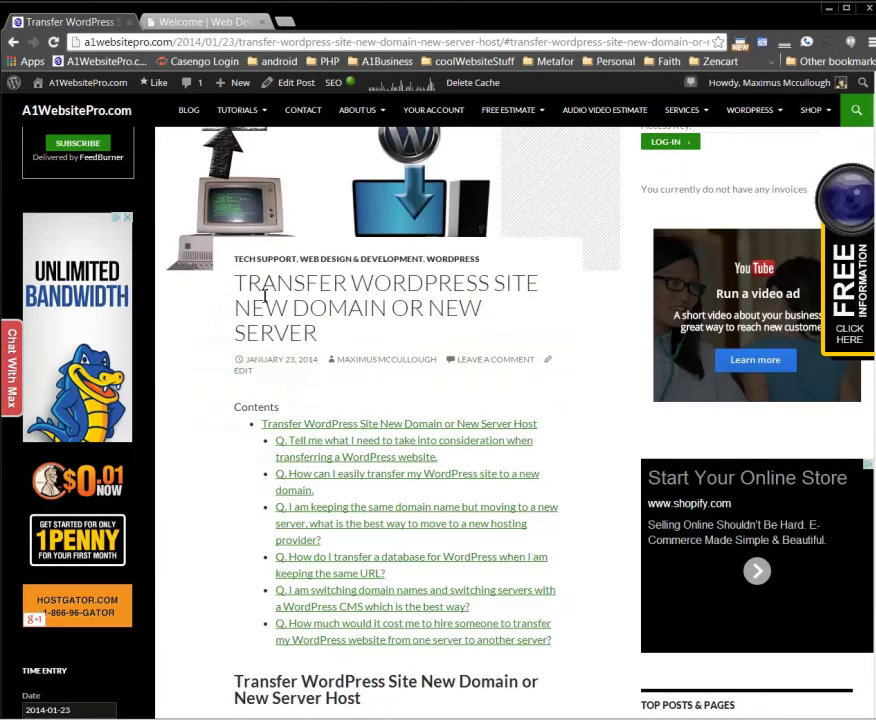
drag(252, 283, 320, 333)
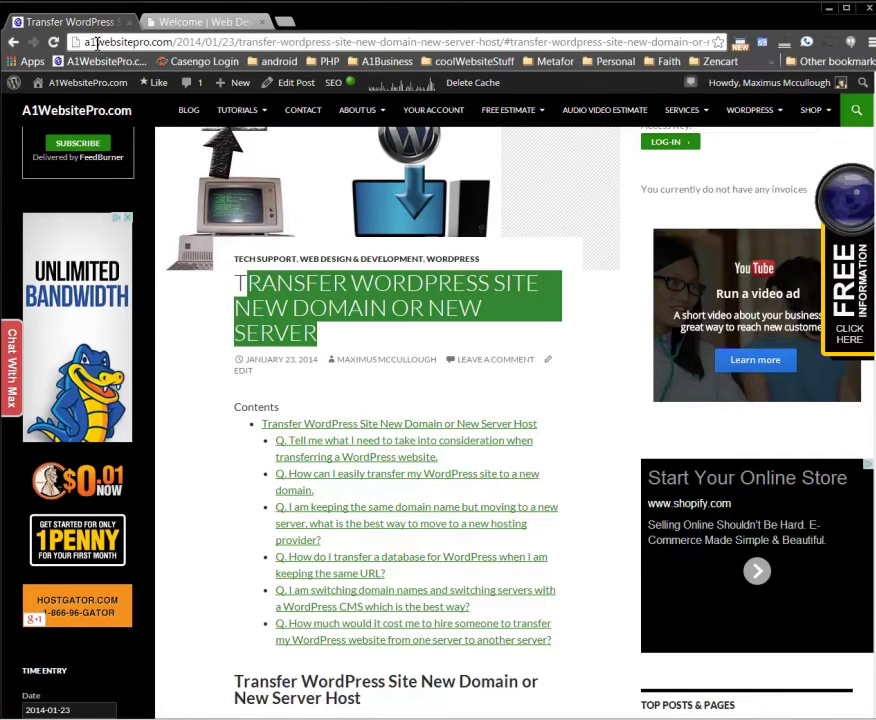
click(337, 310)
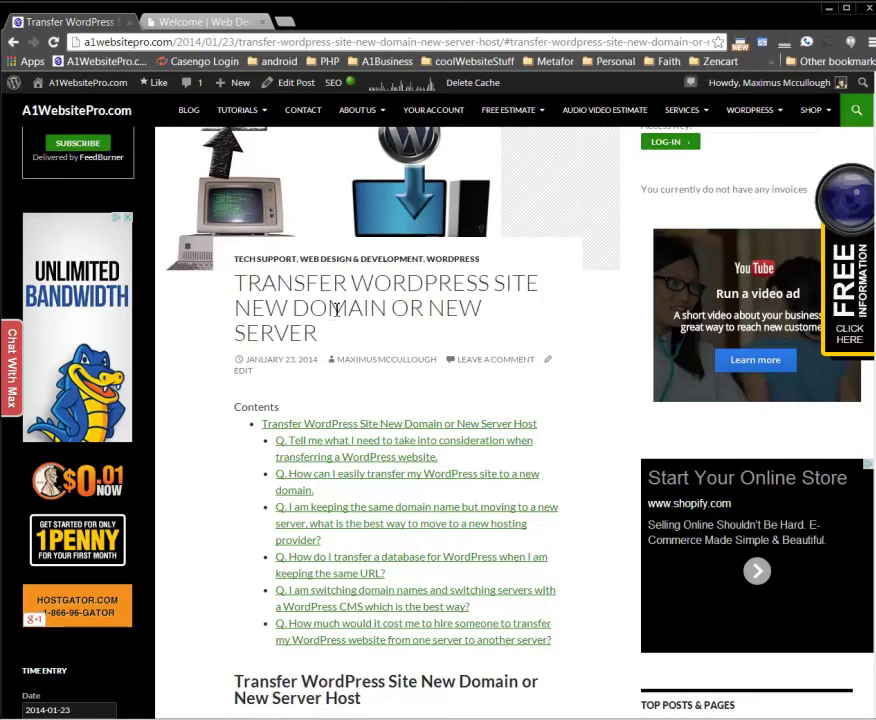
scroll(344, 317, down, 1)
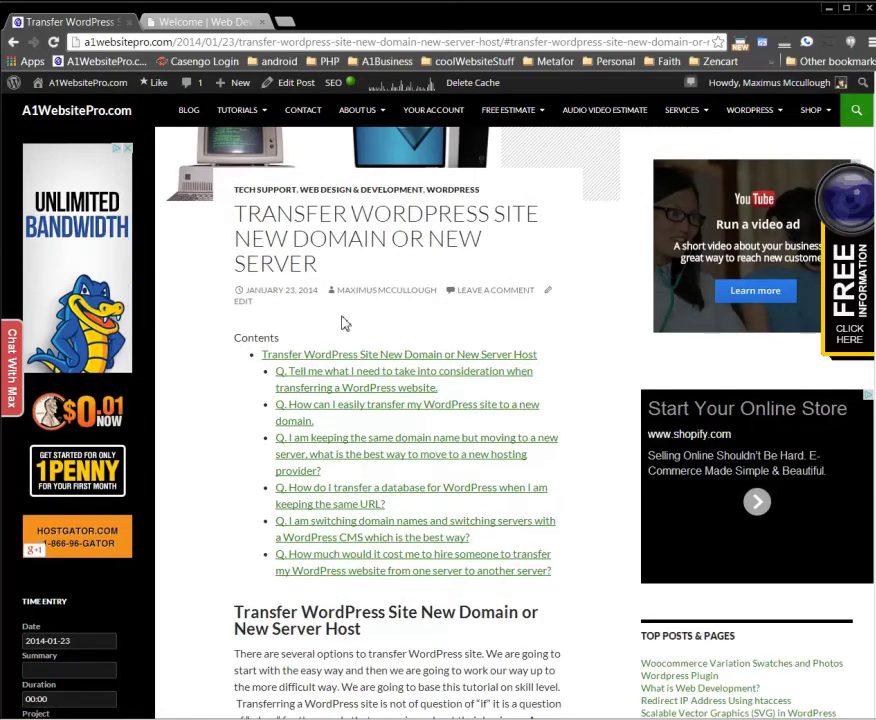
scroll(341, 322, down, 15)
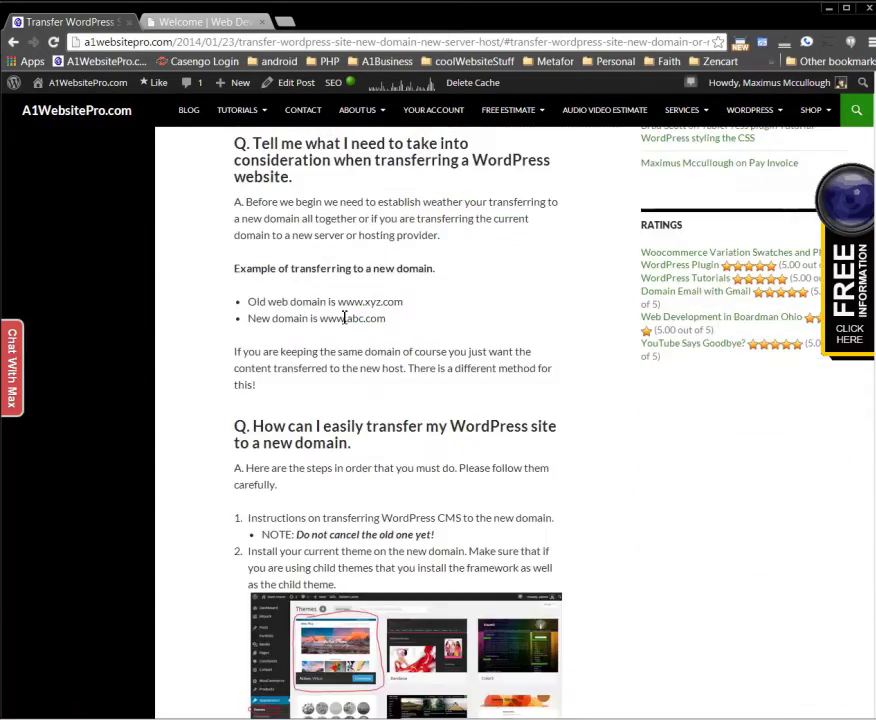
scroll(344, 318, down, 15)
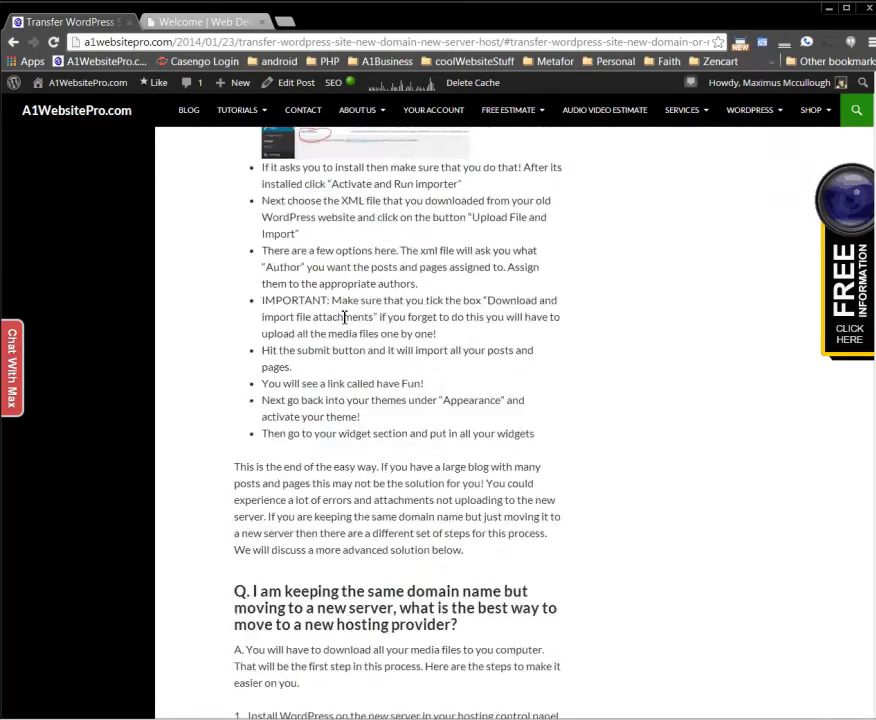
scroll(343, 322, down, 4)
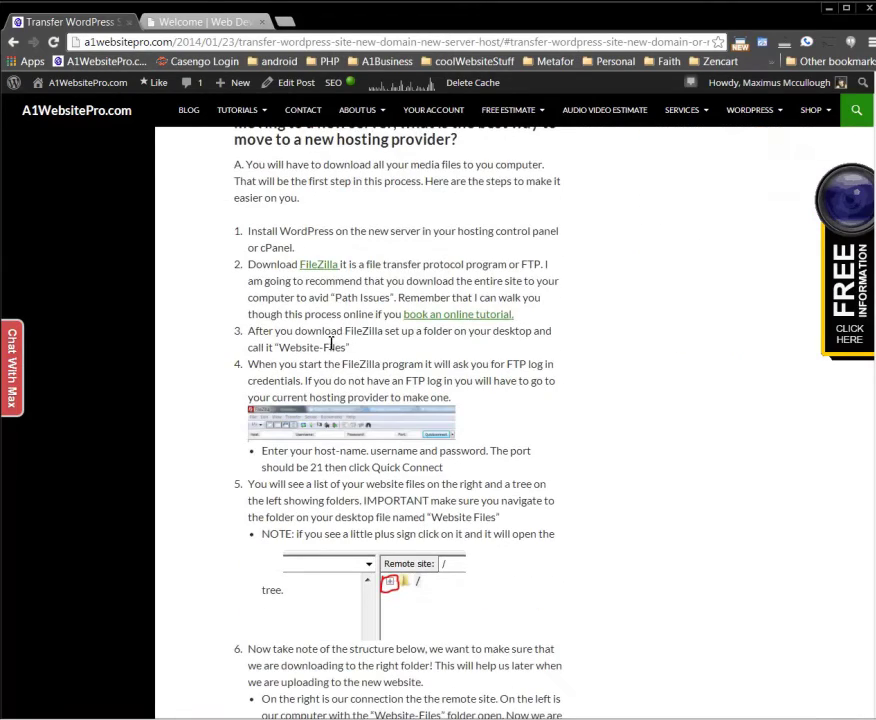
Open and close the FileZilla homepage link, then bring FileZilla forward.
click(322, 271)
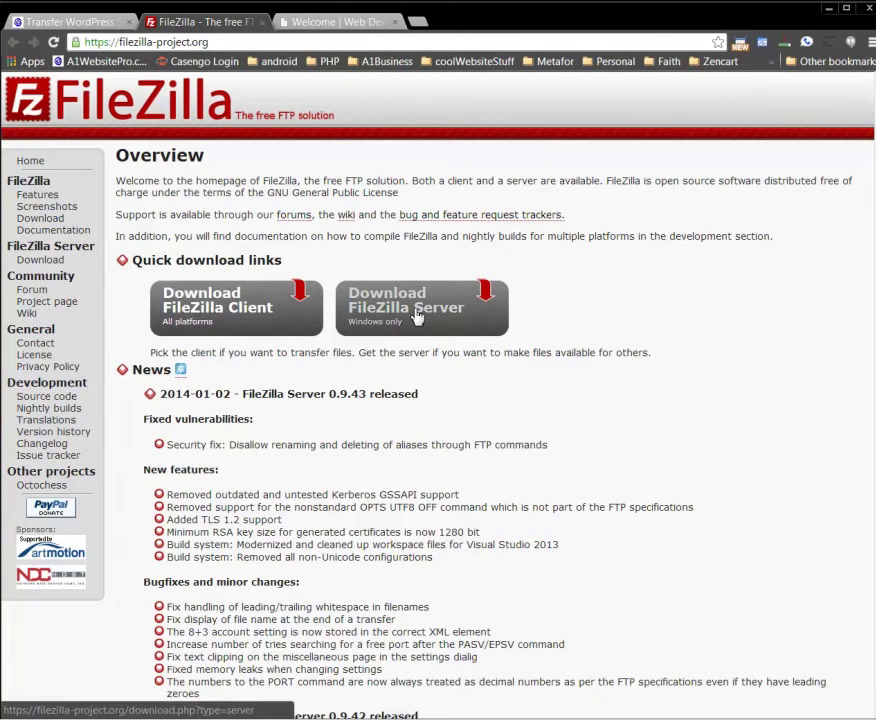
click(262, 21)
key(ctrl+Tab)
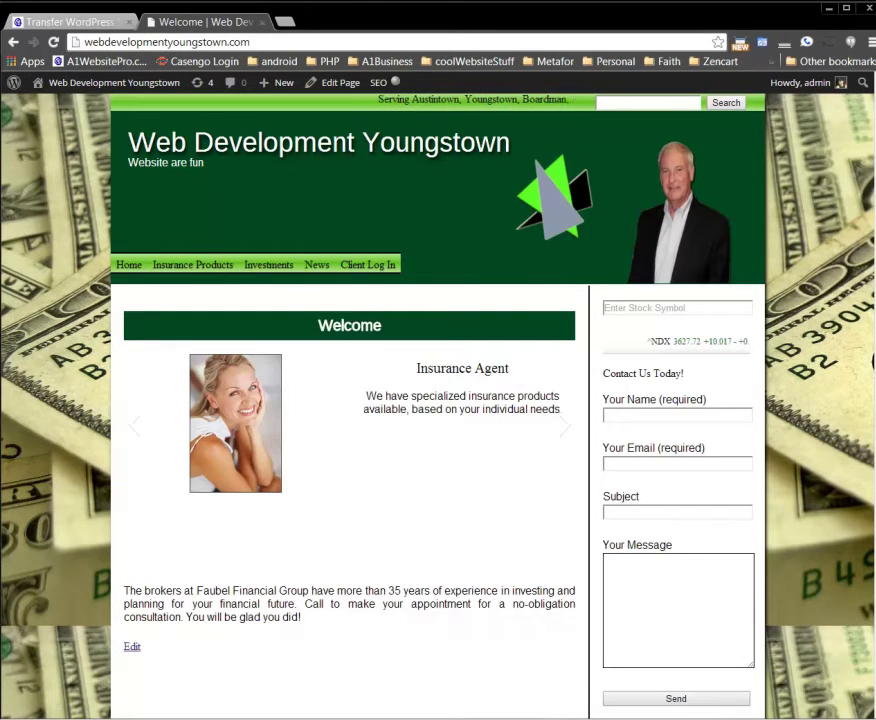
key(alt+Tab)
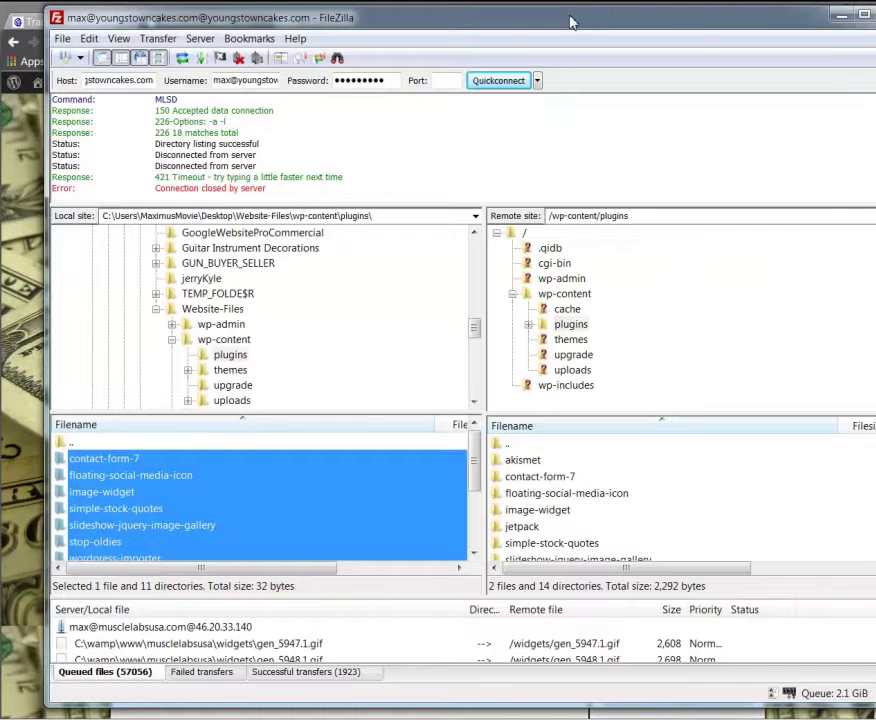
Enter webdevelopmentyoungstown.com as FileZilla's host, then minimize FileZilla to reveal the browser.
drag(570, 22, 875, 22)
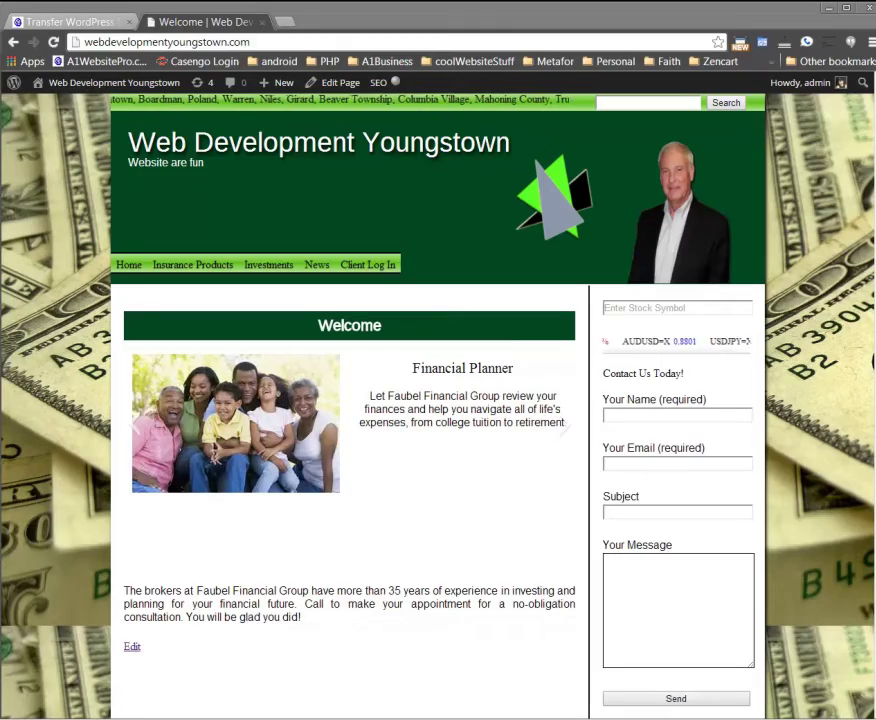
key(alt+Tab)
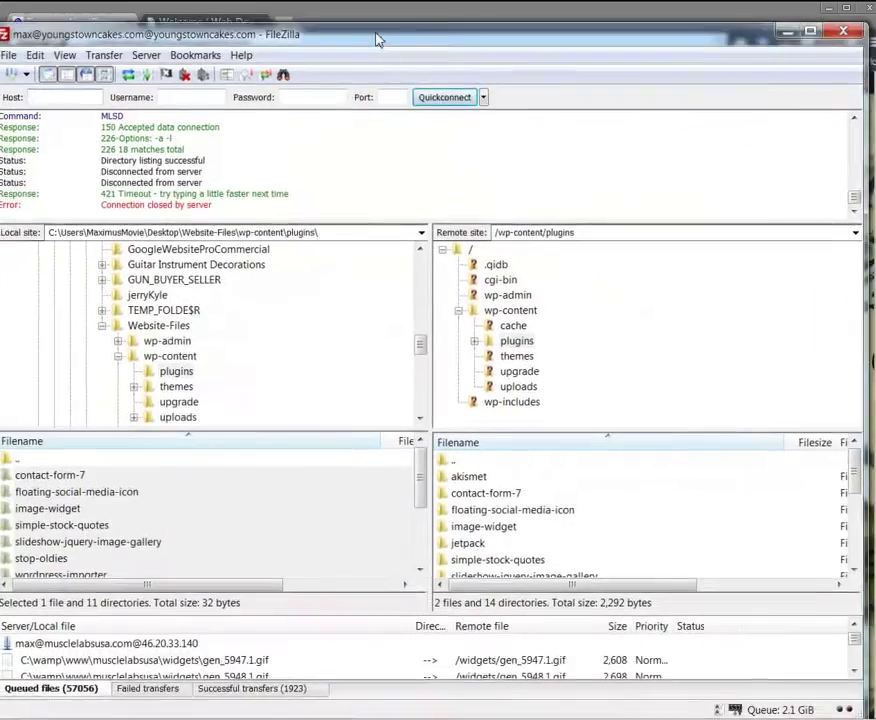
drag(386, 33, 380, 83)
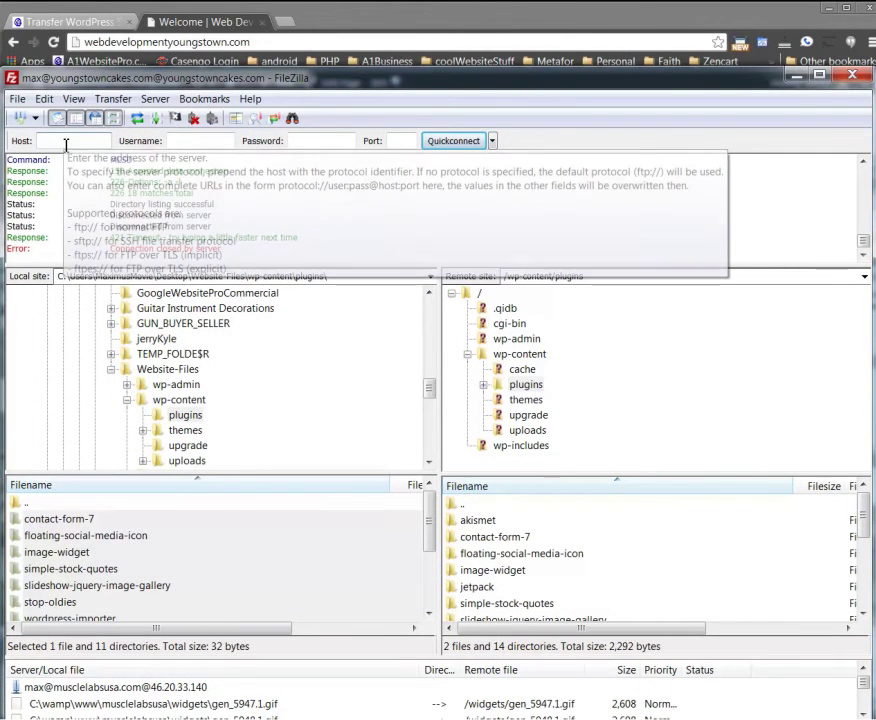
text(webdevelopmentyoungstown.co)
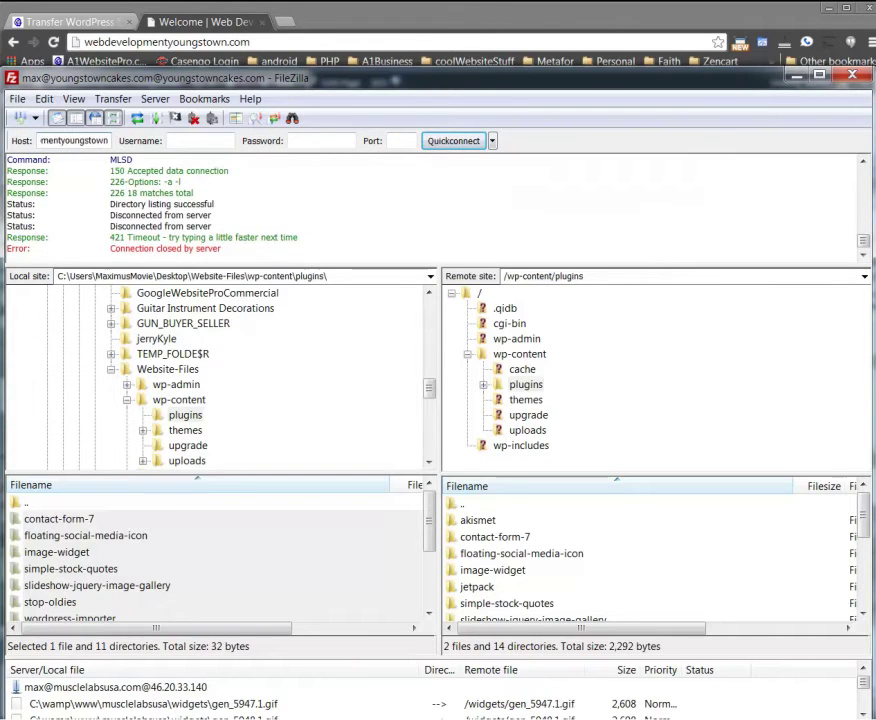
text(m)
key(ctrl+a)
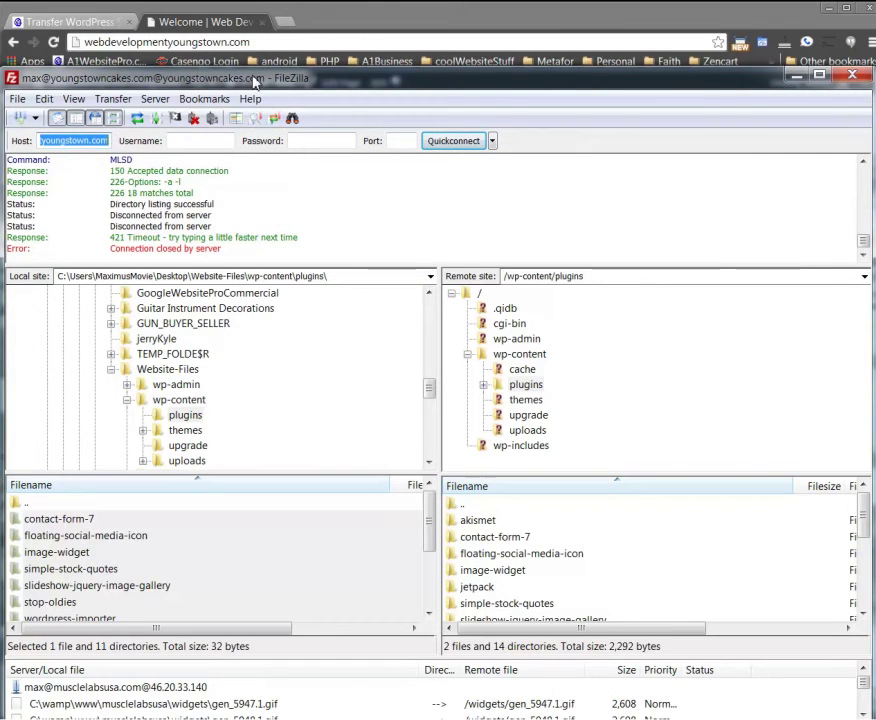
key(super+Down)
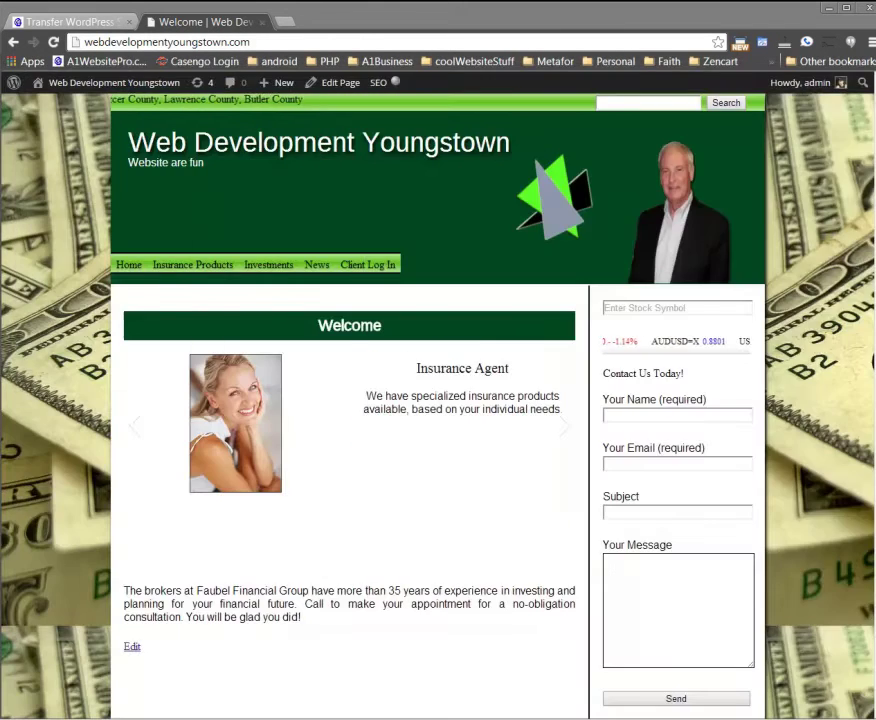
Load the site address with /cpanel appended in a new tab, fixing typos along the way.
click(274, 42)
key(ctrl+c)
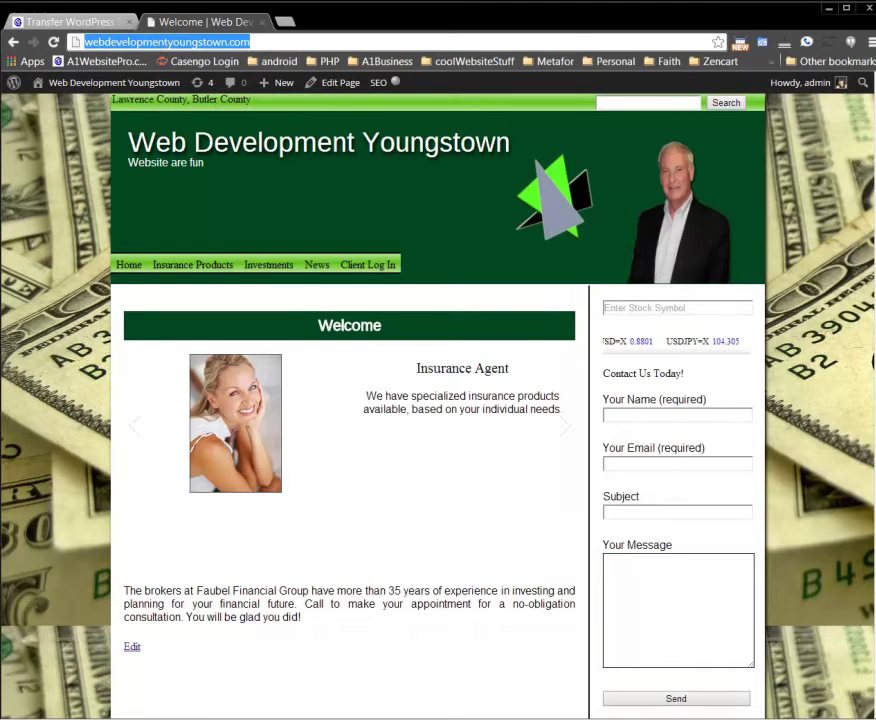
click(285, 21)
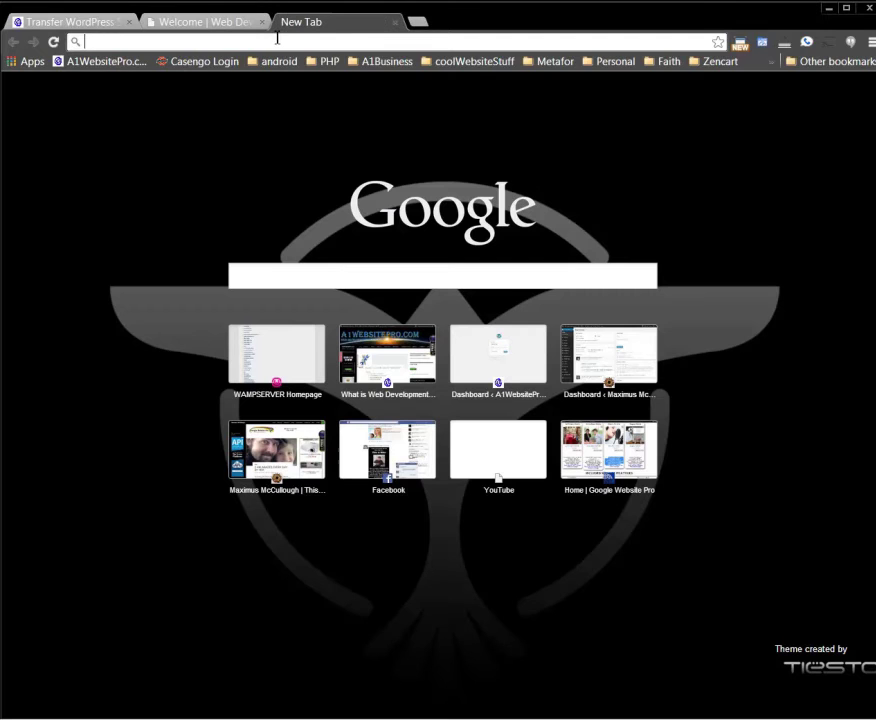
key(ctrl+v)
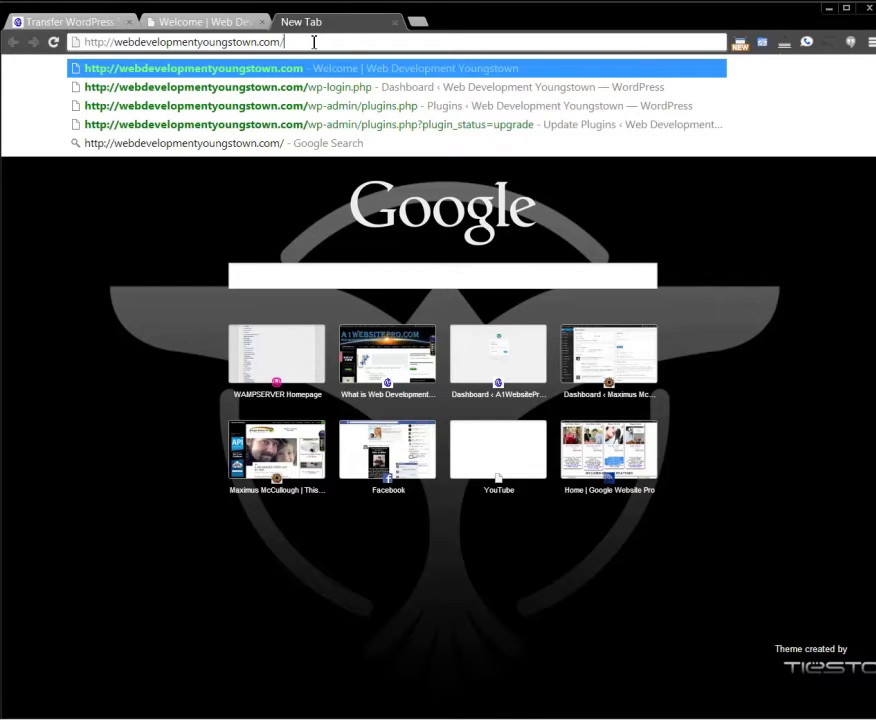
text(cpe)
key(BackSpace)
text(anb)
key(BackSpace)
text(el)
key(Return)
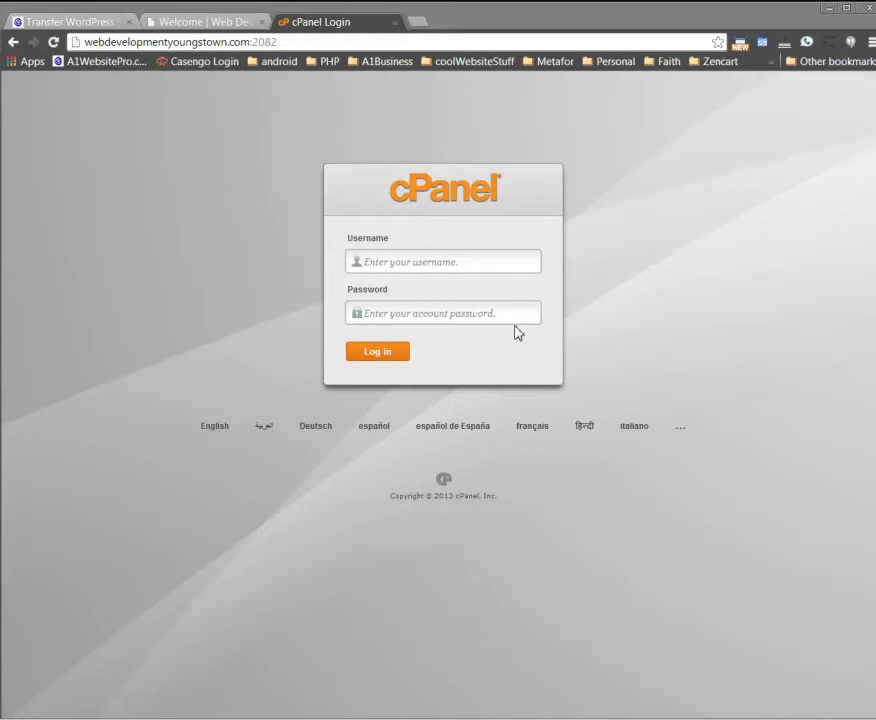
Log in to cPanel with the site's account username.
click(467, 270)
text(webdevel)
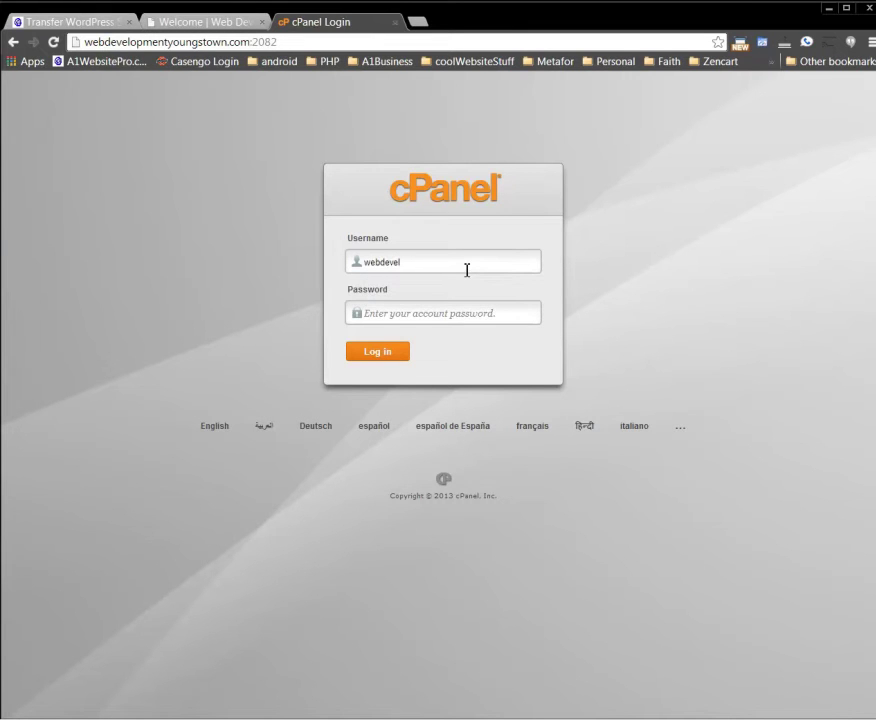
text(***)
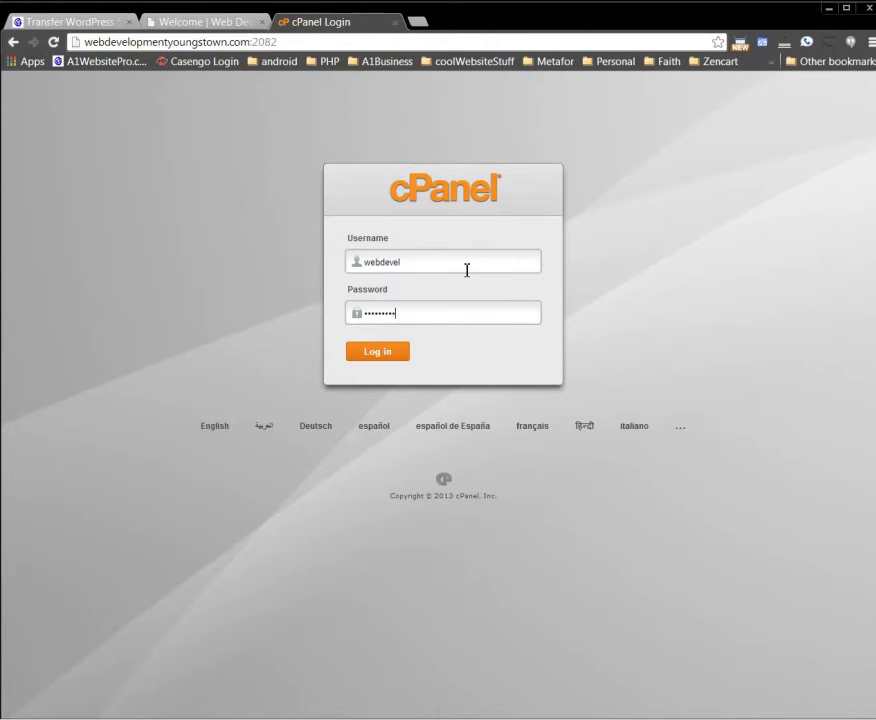
key(Return)
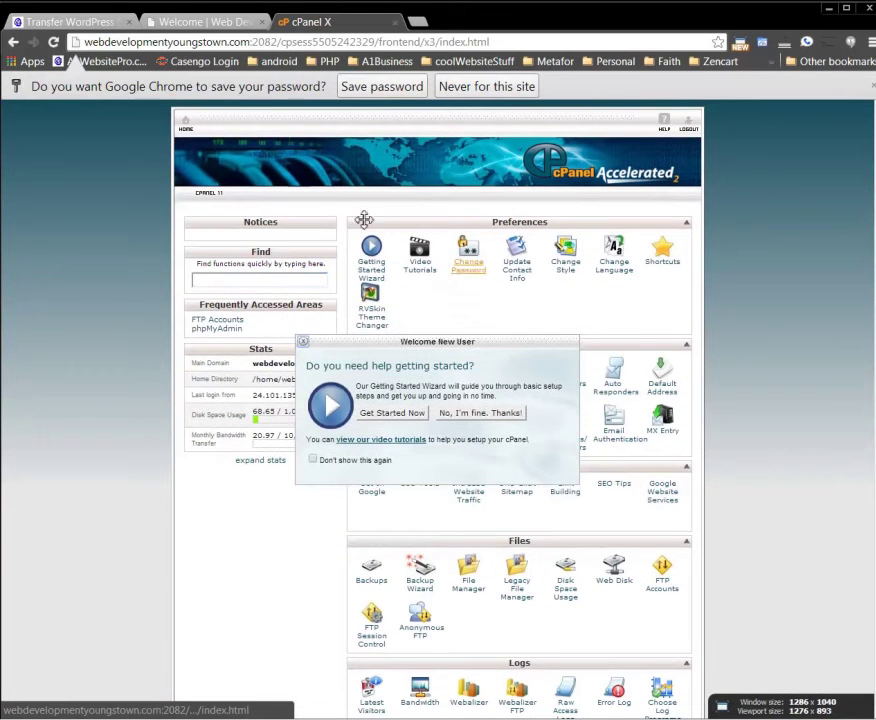
Dismiss the welcome prompt and open FTP Accounts from the Files section.
click(464, 419)
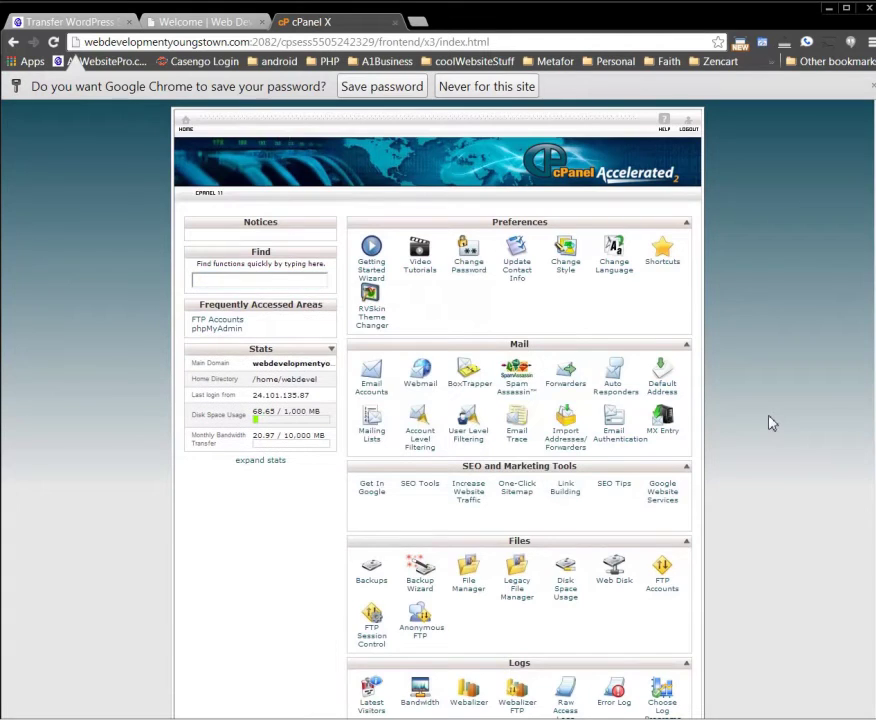
scroll(768, 420, down, 1)
scroll(743, 422, down, 1)
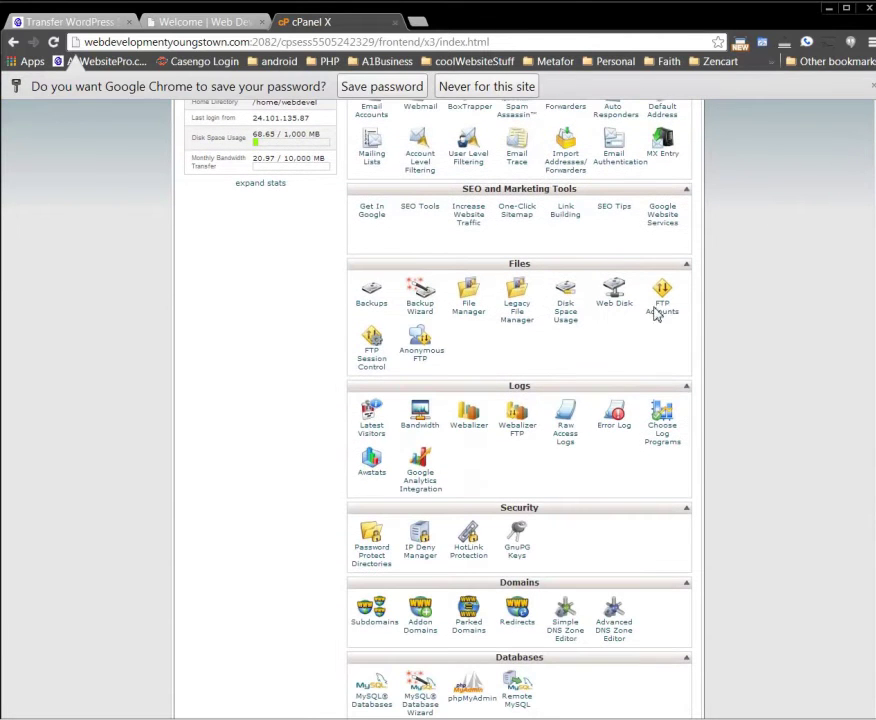
click(663, 310)
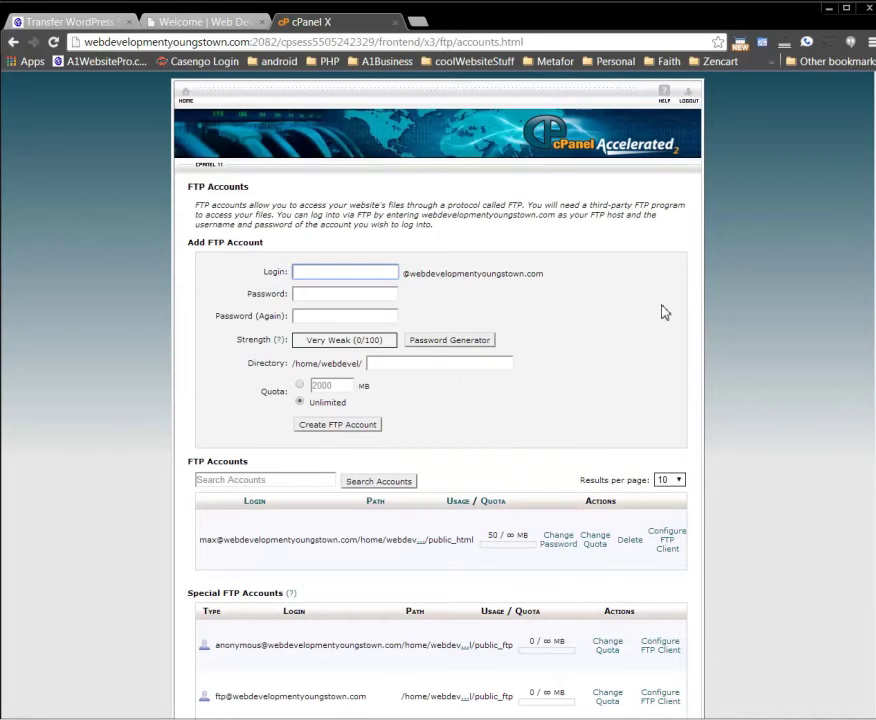
Enter a login name and matching password for the new FTP account.
drag(223, 540, 307, 569)
click(293, 542)
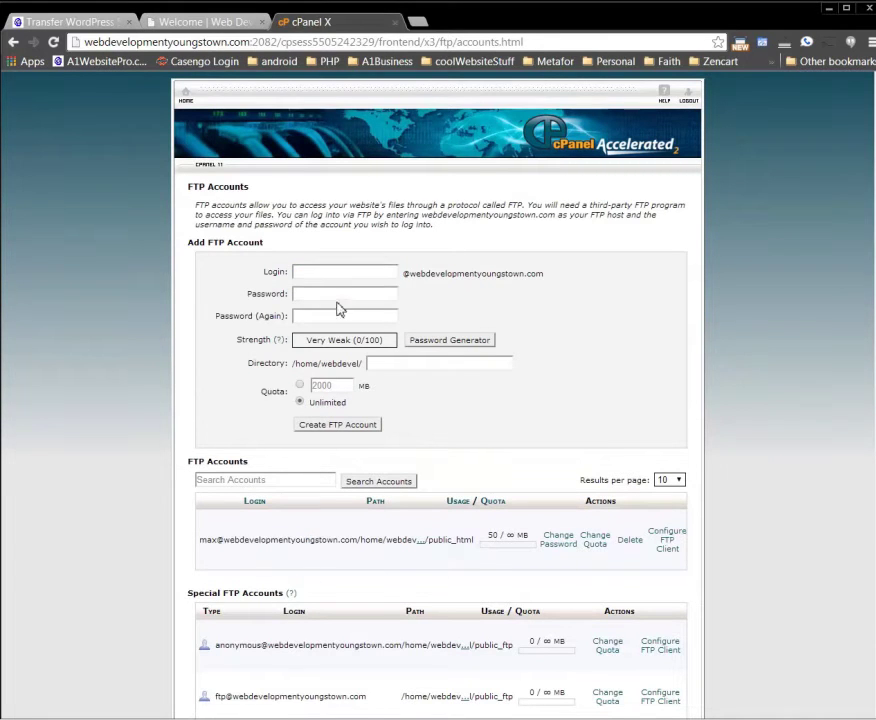
click(358, 279)
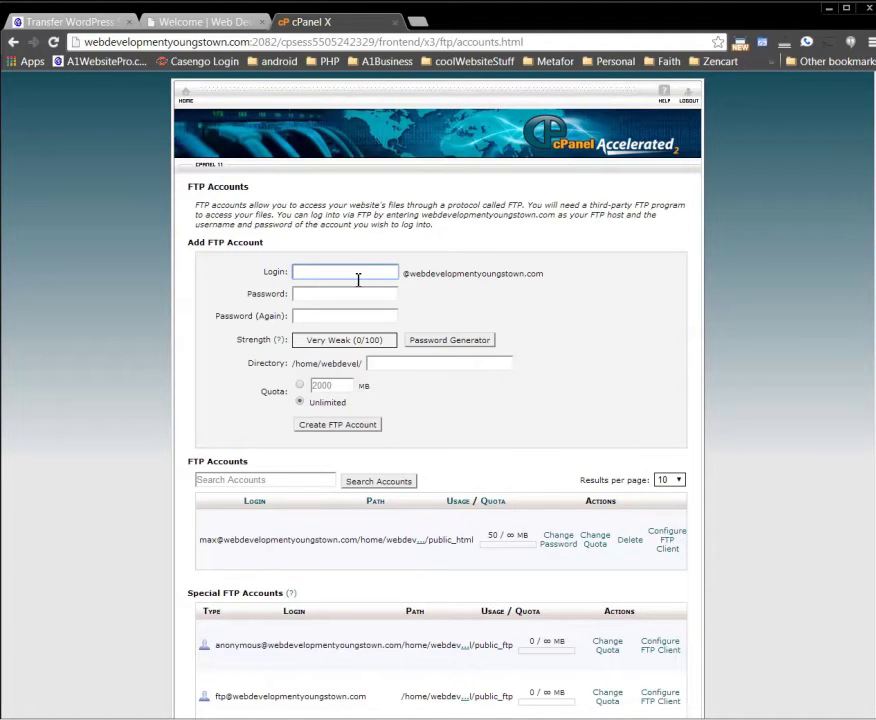
text(maximus)
key(Tab)
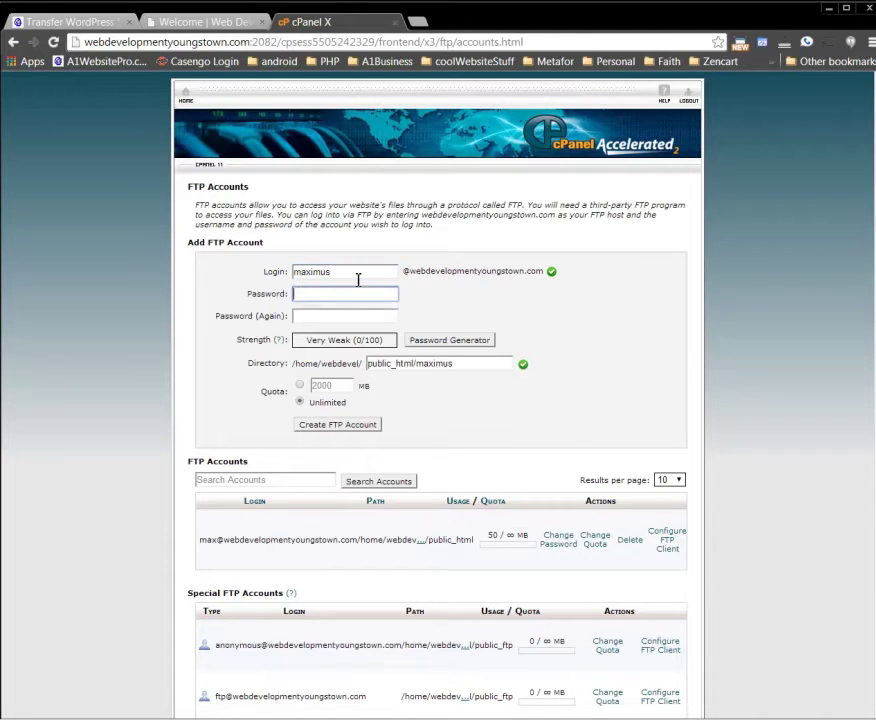
text(••••••)
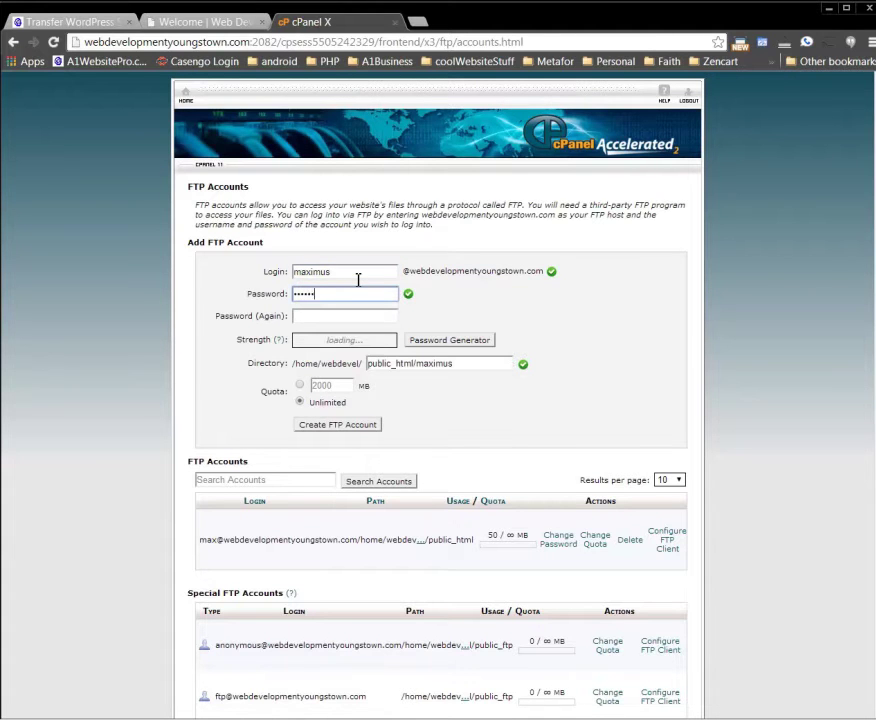
key(Tab)
text(•••••••••)
click(432, 393)
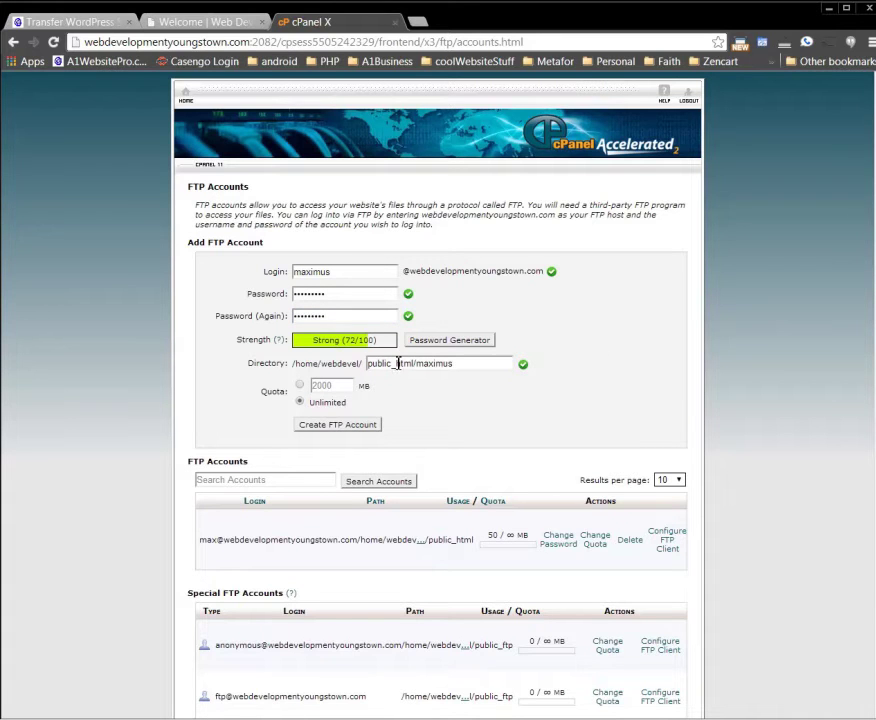
Set the account directory to public_html/ and create the FTP account.
click(456, 364)
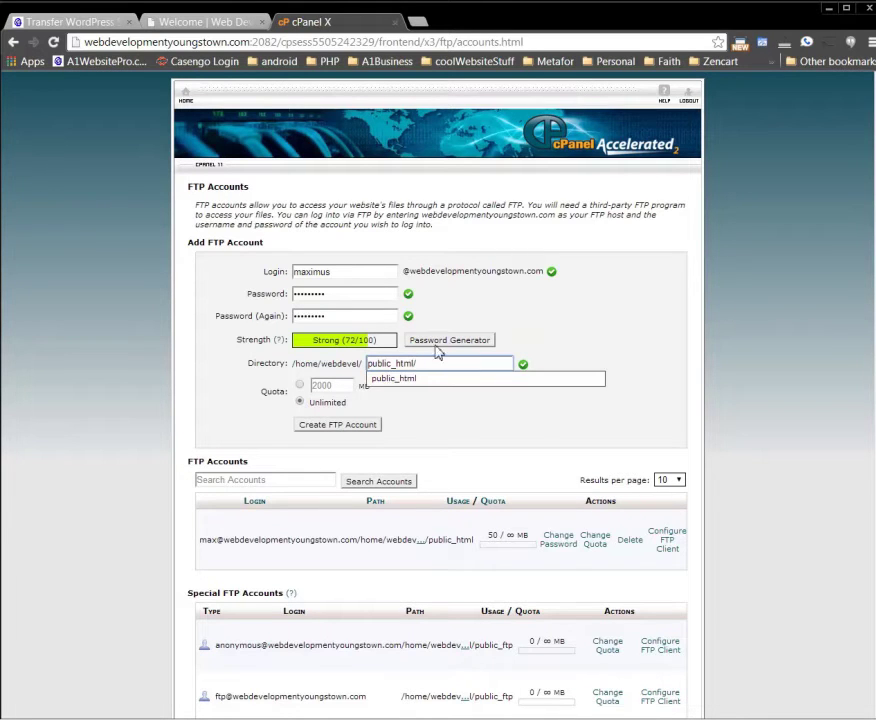
text(/)
click(420, 434)
click(339, 425)
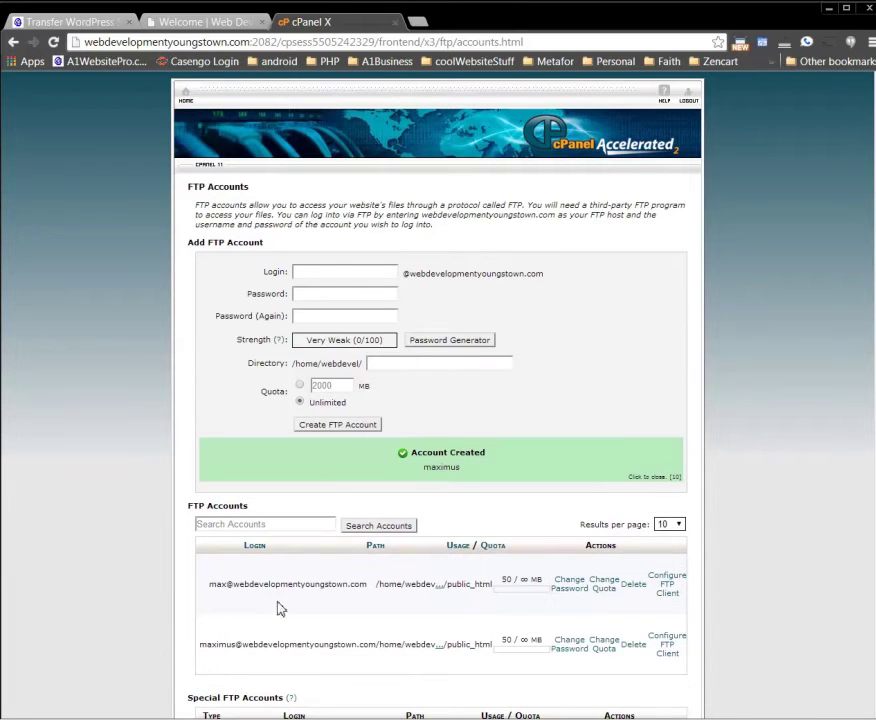
drag(367, 585, 215, 584)
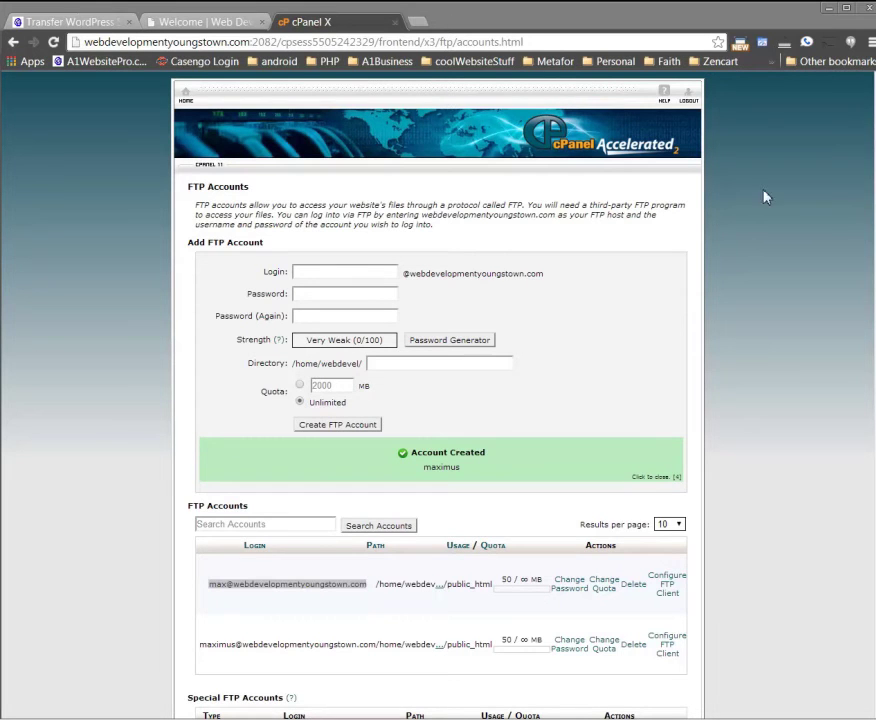
drag(875, 100, 350, 54)
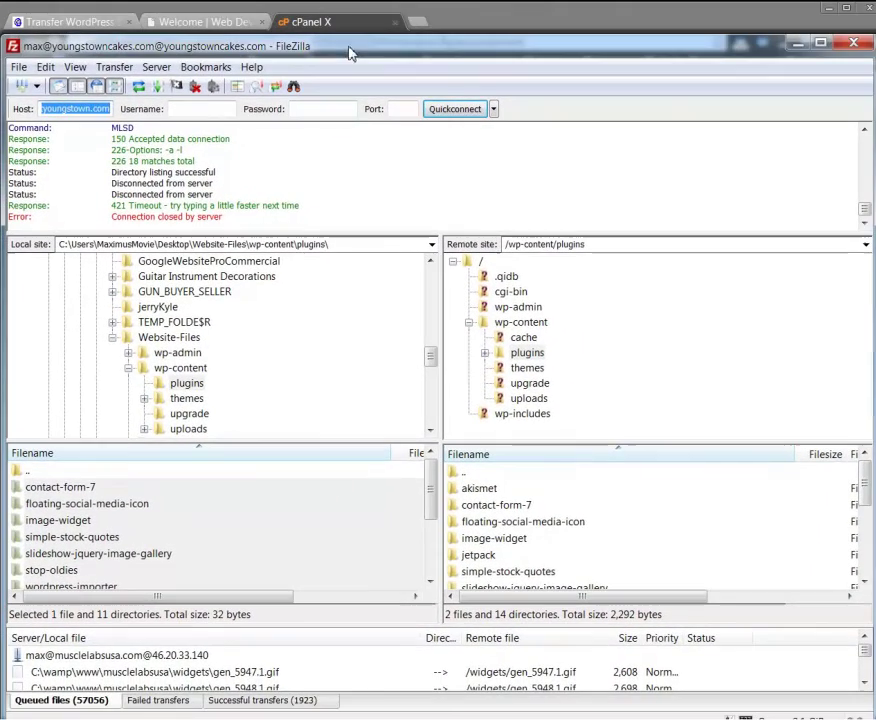
Quickconnect with the new FTP login and password, port cleared, replacing the existing connection.
click(191, 110)
text(youngstown.com)
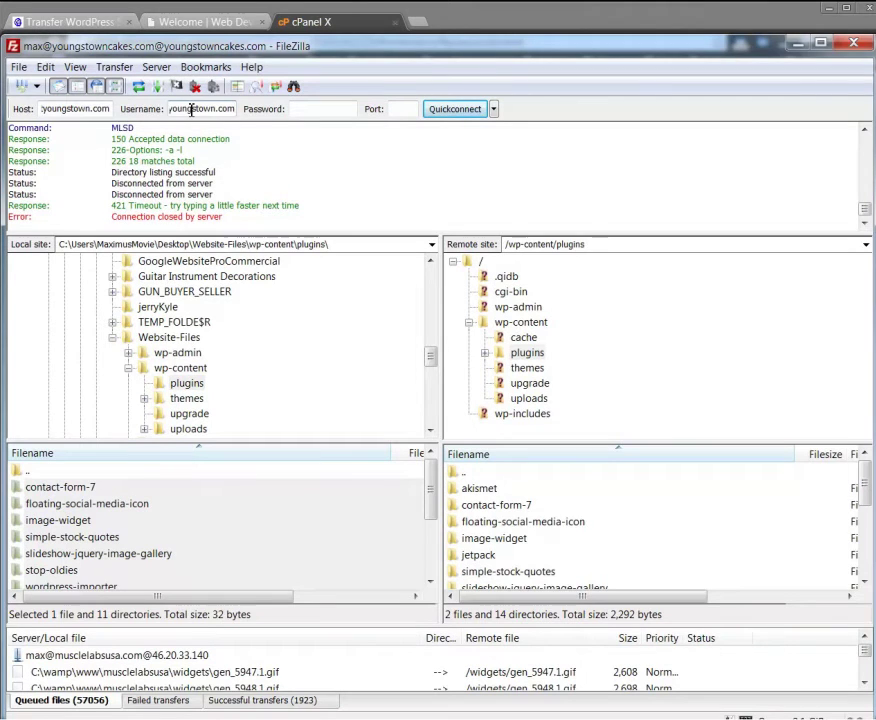
key(Tab)
text(••••)
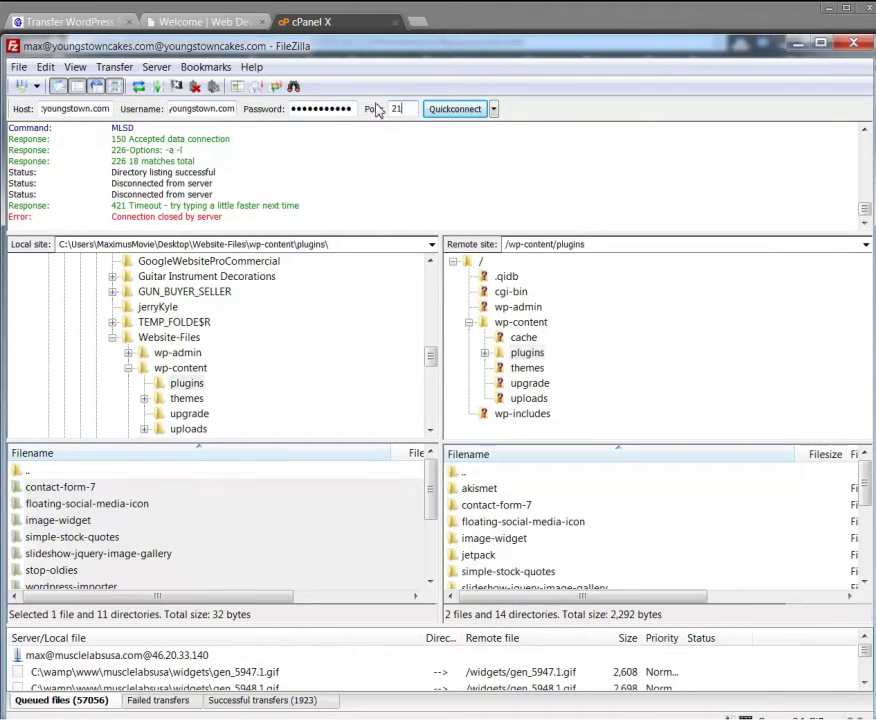
double_click(410, 109)
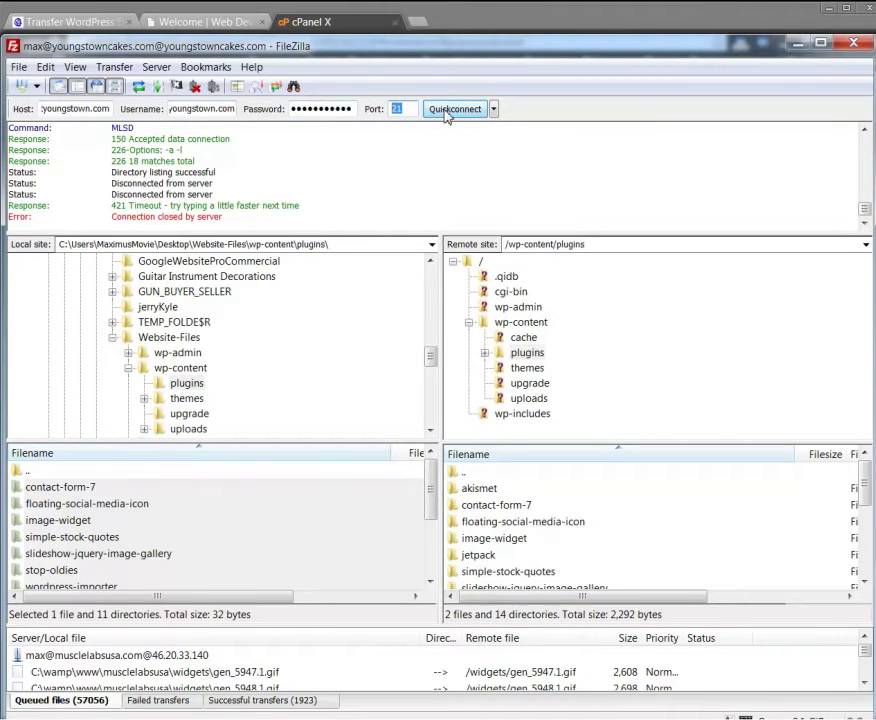
key(BackSpace)
click(447, 110)
click(408, 417)
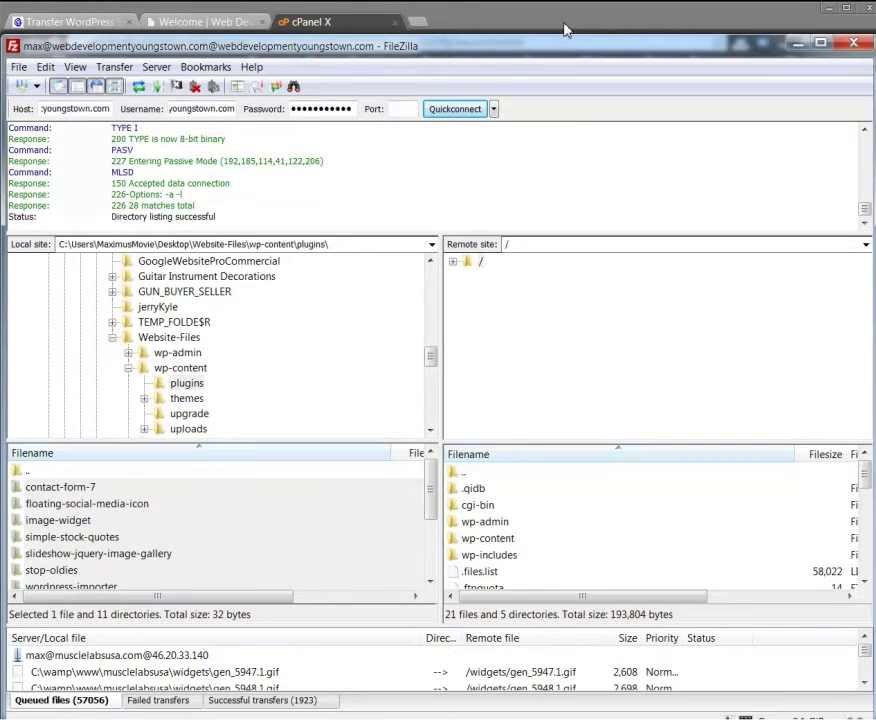
Delete all 25 items in the local Desktop > Website-Files folder to the Recycle Bin.
click(428, 298)
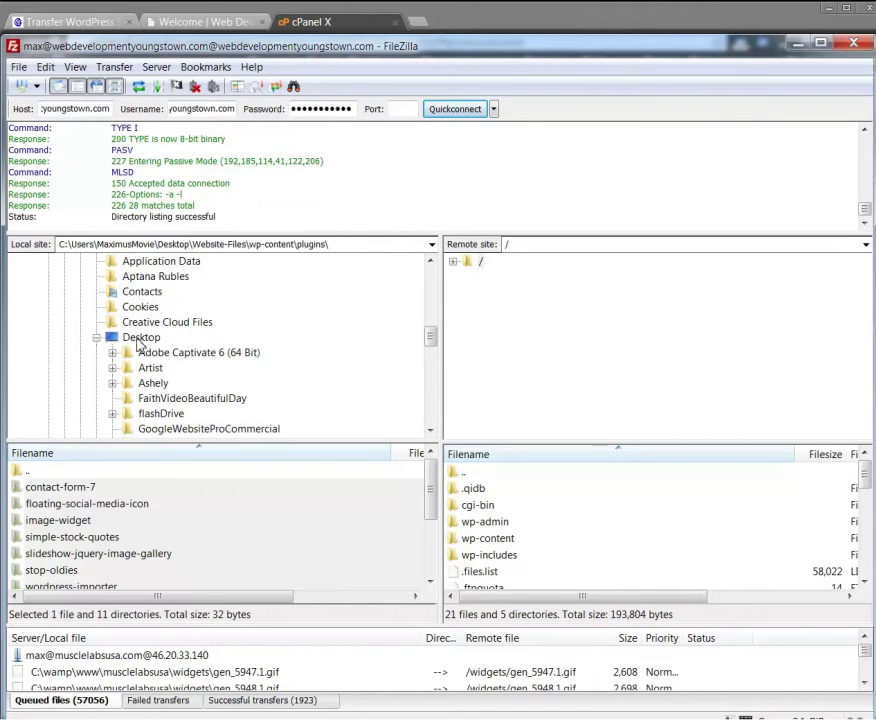
click(140, 338)
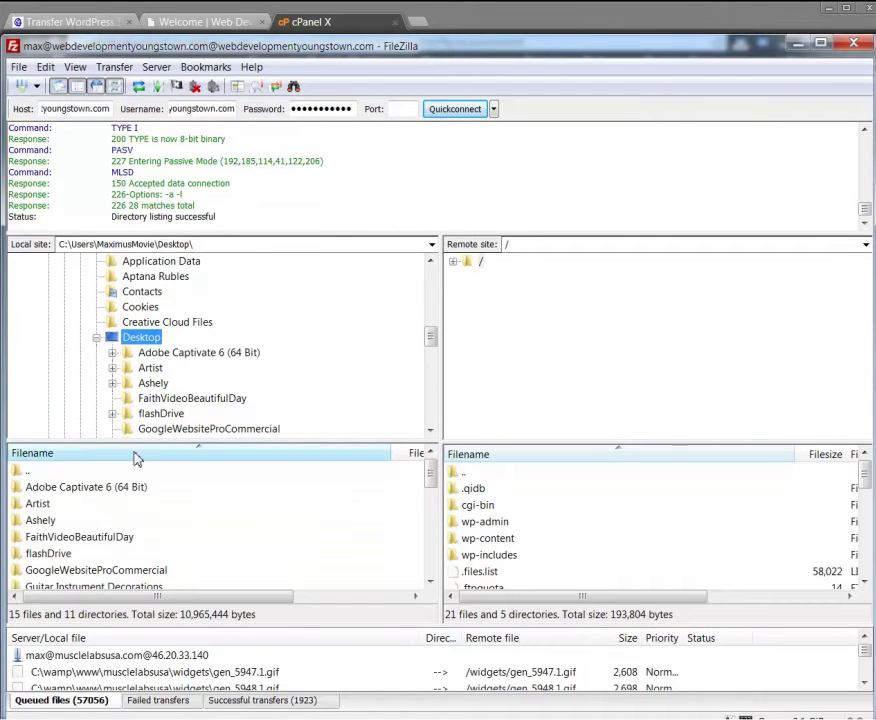
click(428, 400)
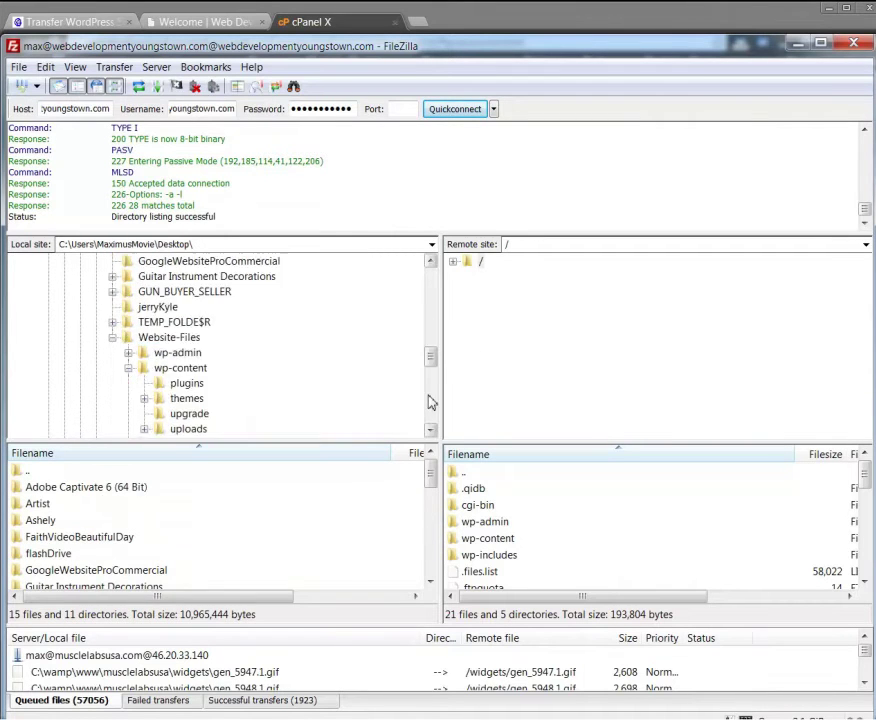
click(163, 339)
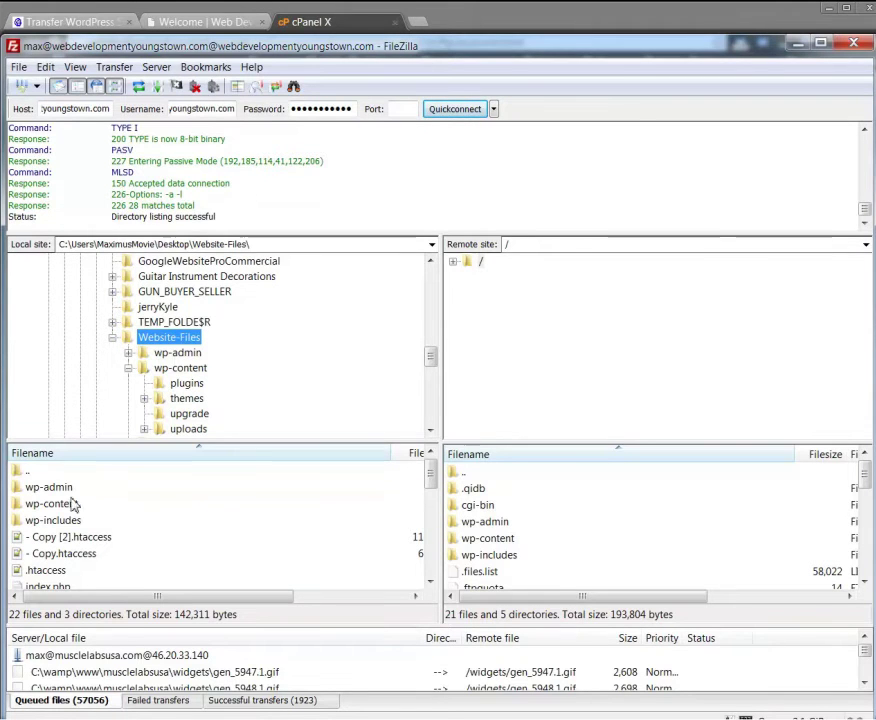
click(58, 538)
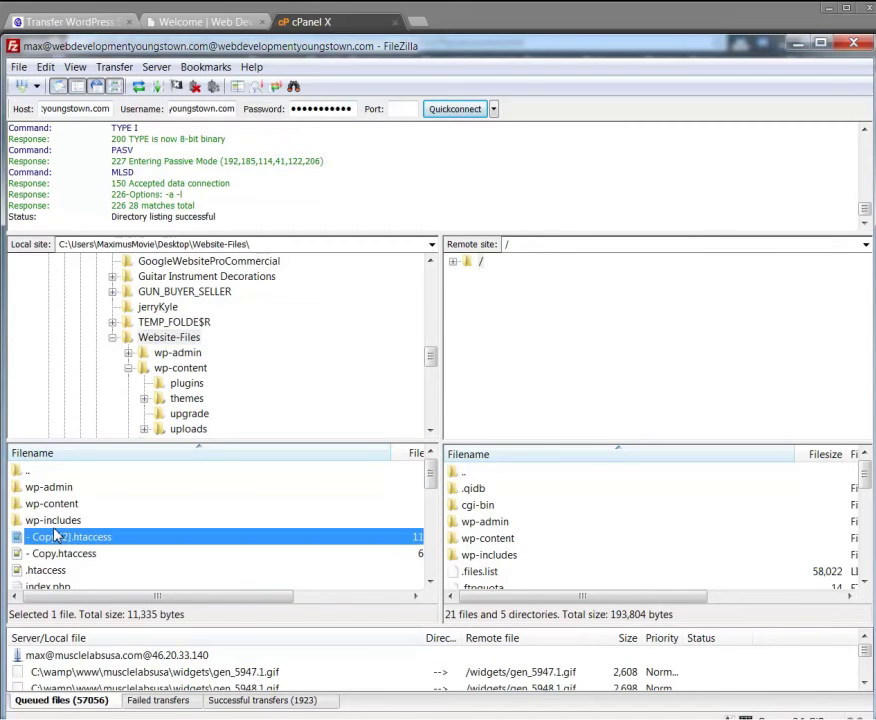
key(ctrl+a)
right_click(56, 537)
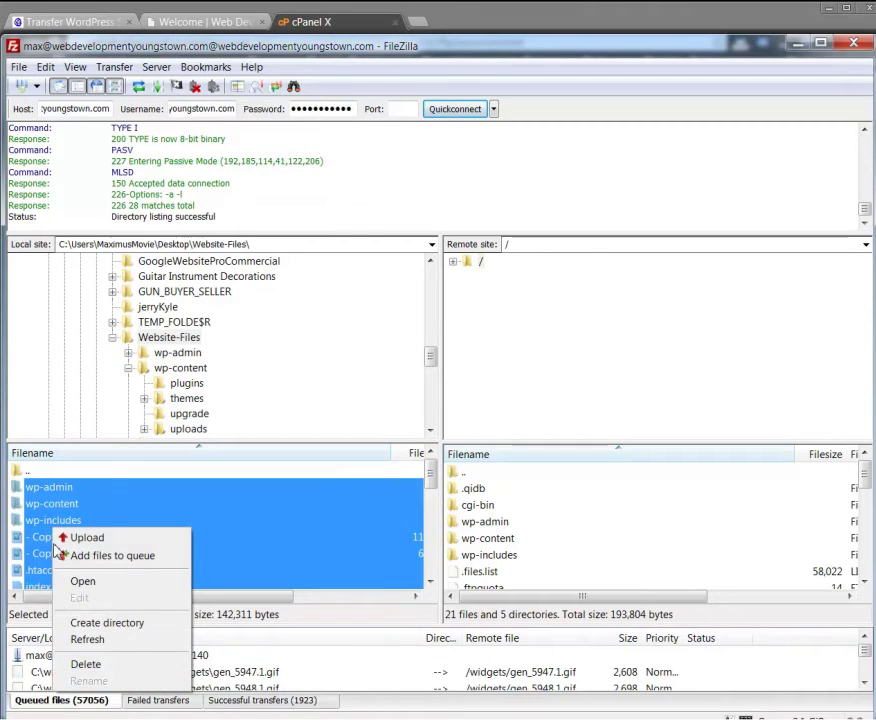
click(100, 664)
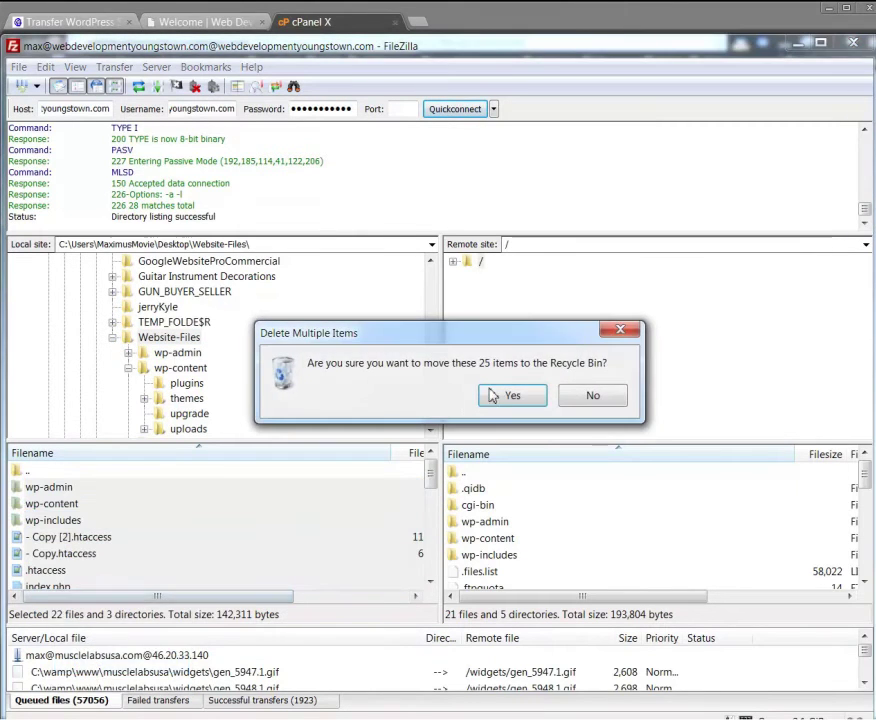
click(493, 396)
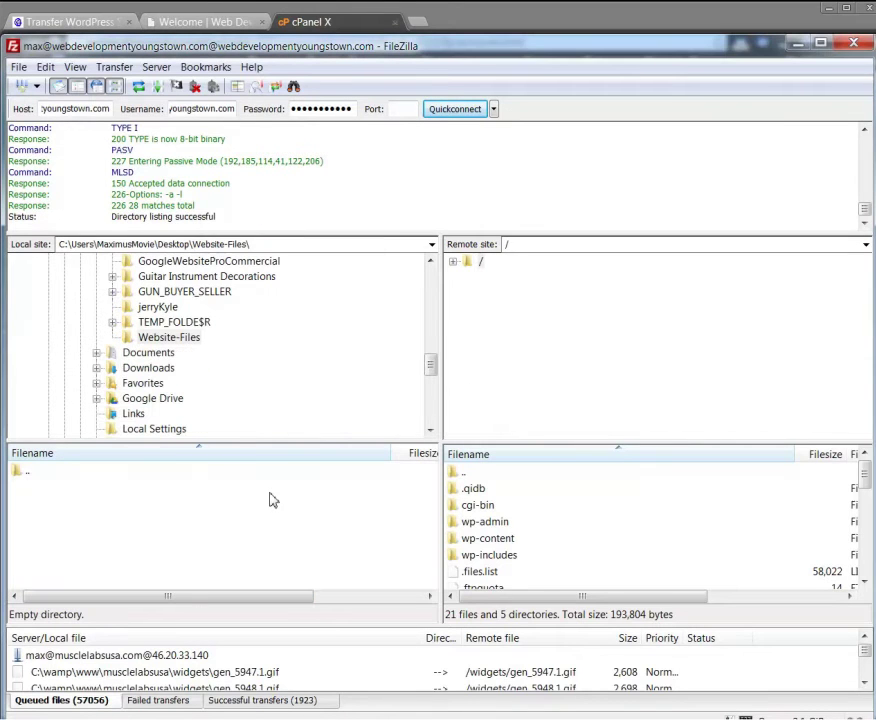
click(159, 343)
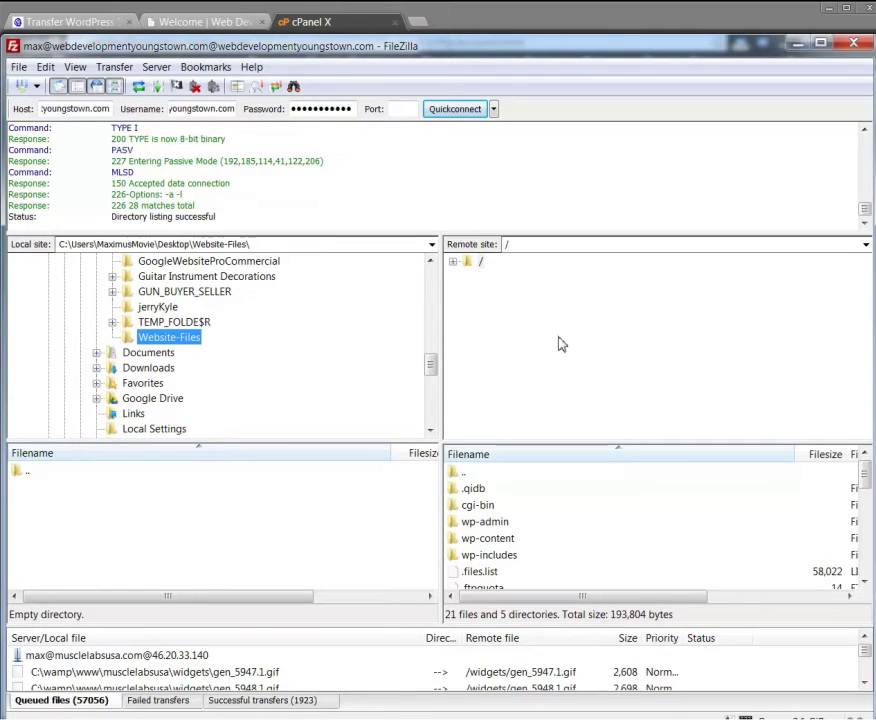
Download every remote root file and folder into Website-Files: 21 files, 5 directories.
click(455, 262)
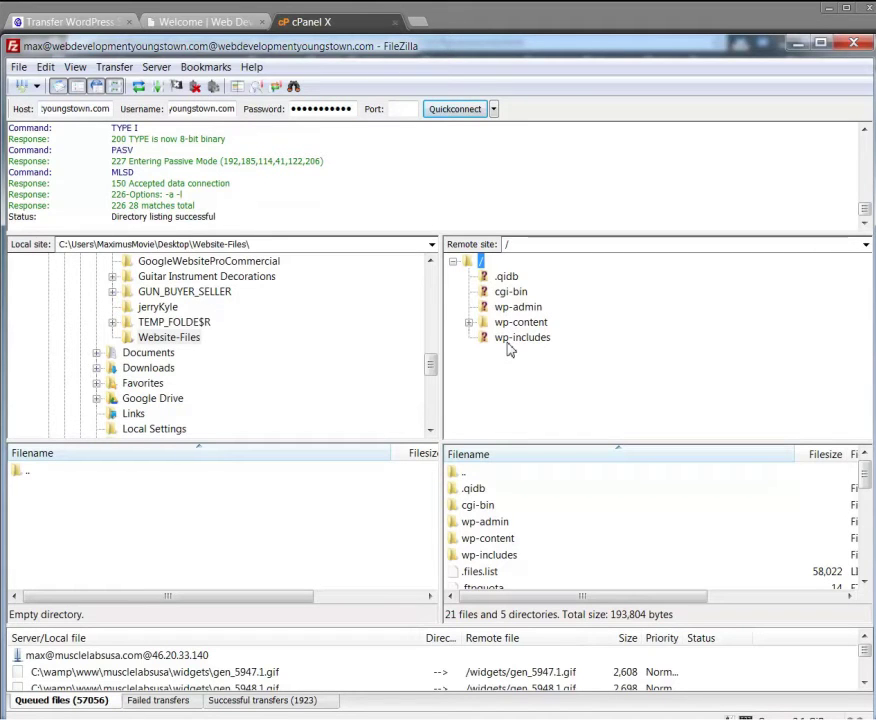
click(494, 546)
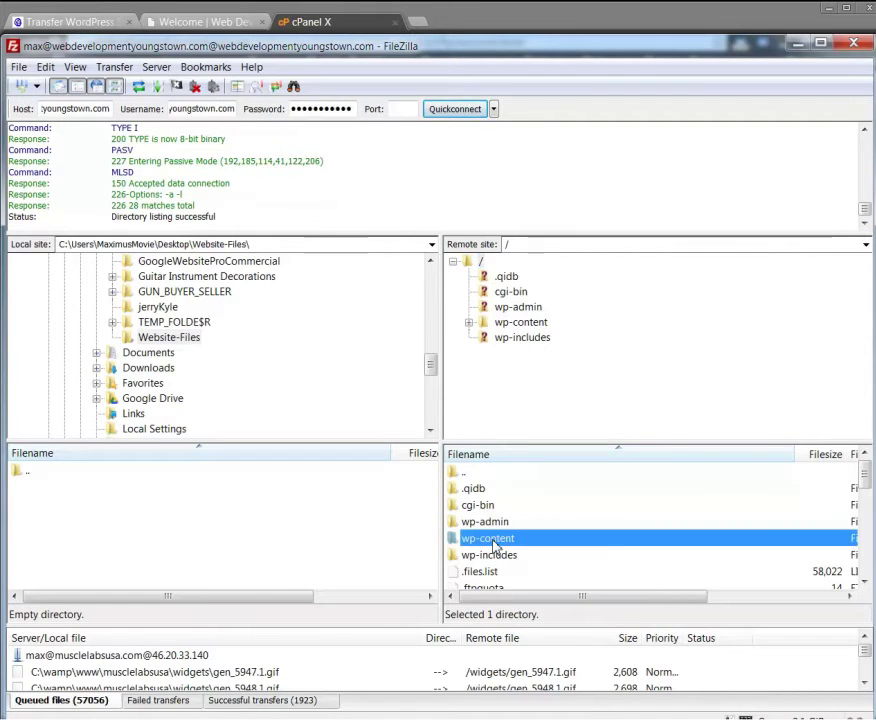
right_click(494, 546)
click(476, 540)
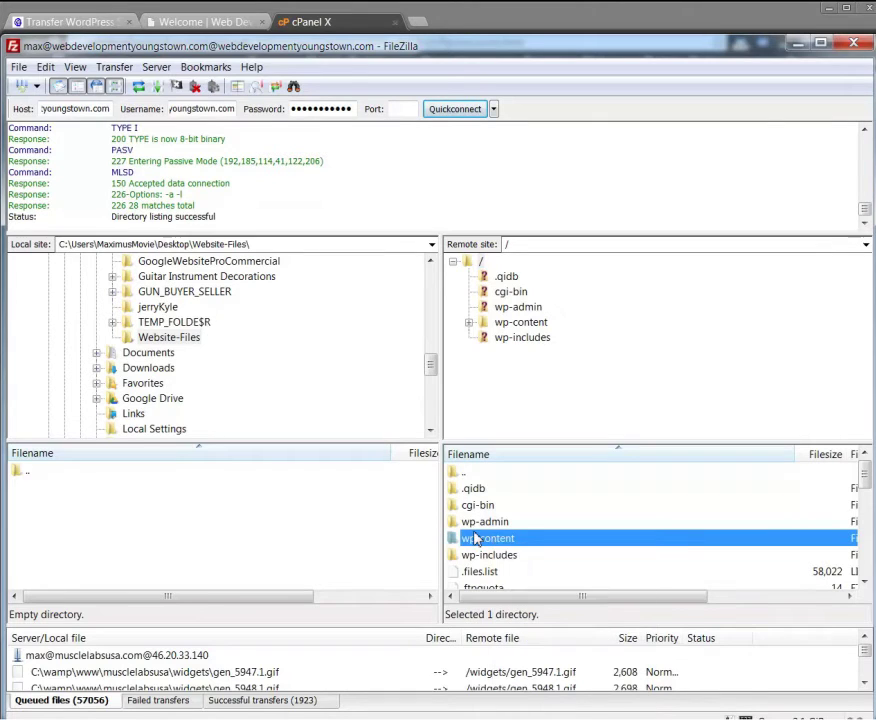
click(476, 538)
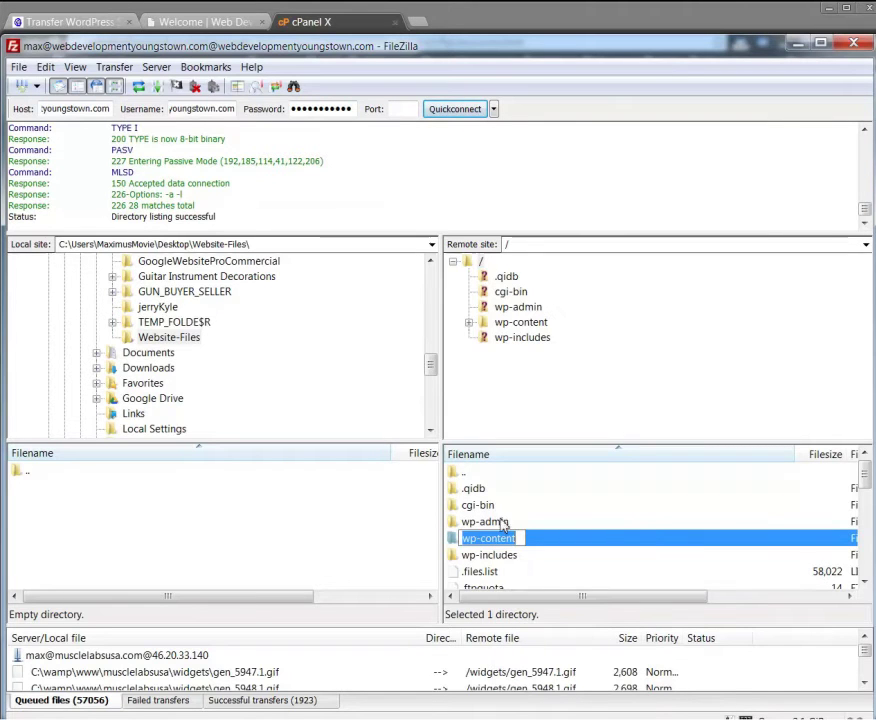
click(498, 522)
key(ctrl+a)
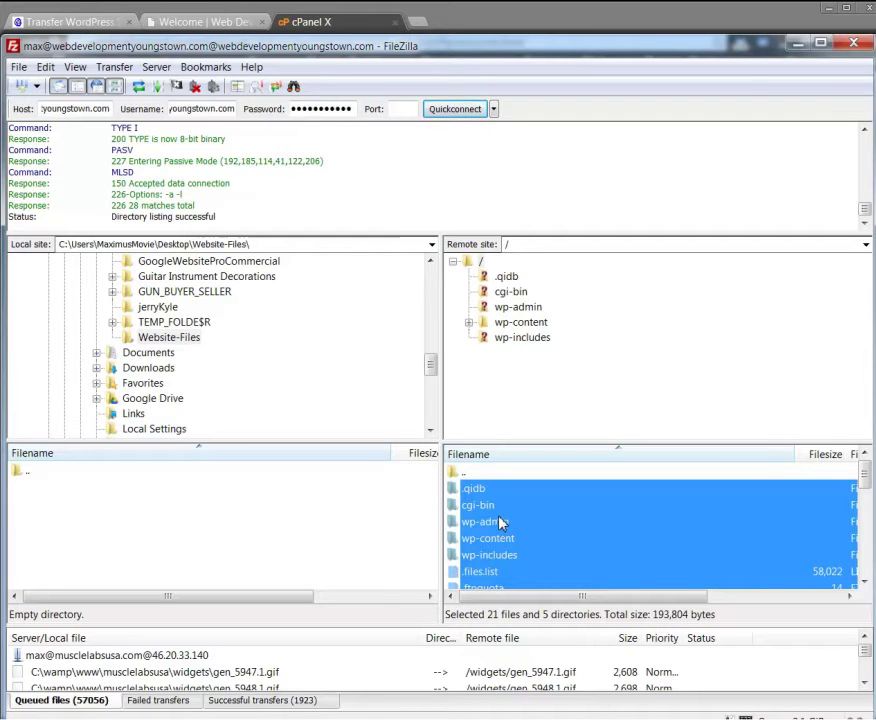
right_click(501, 522)
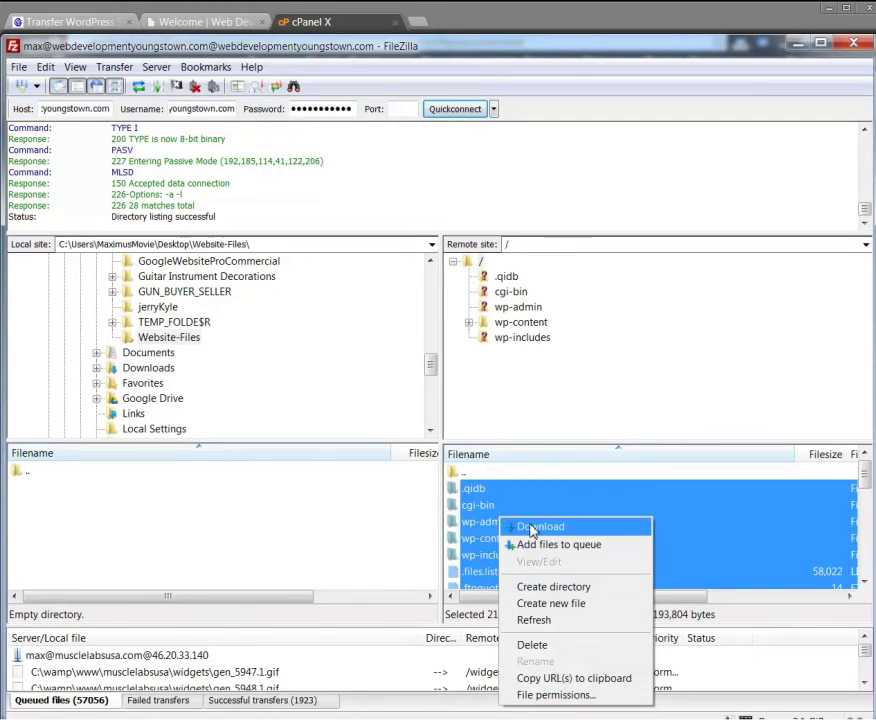
click(531, 528)
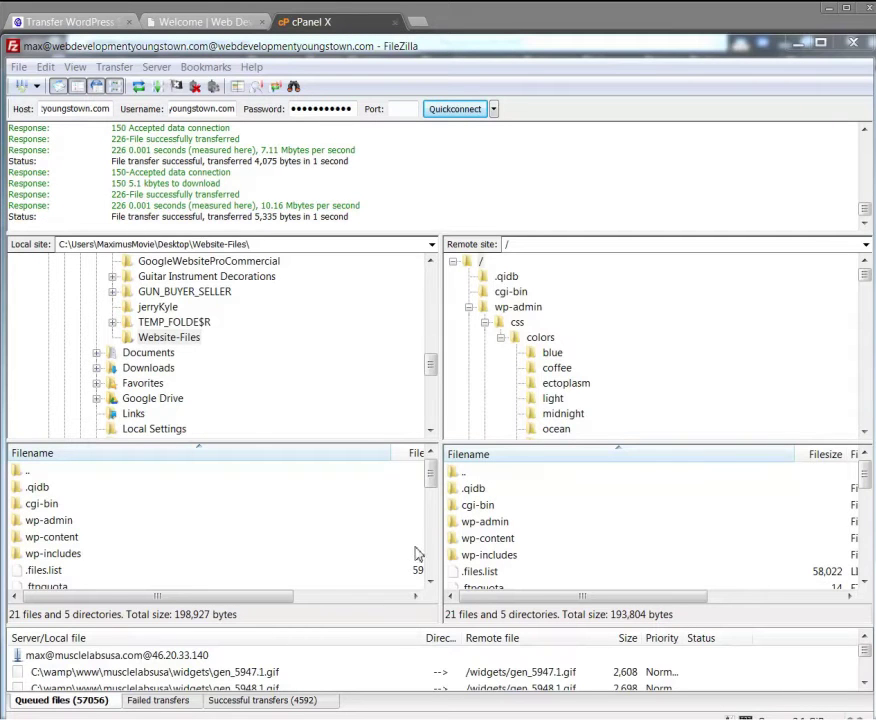
click(313, 555)
scroll(313, 557, down, 4)
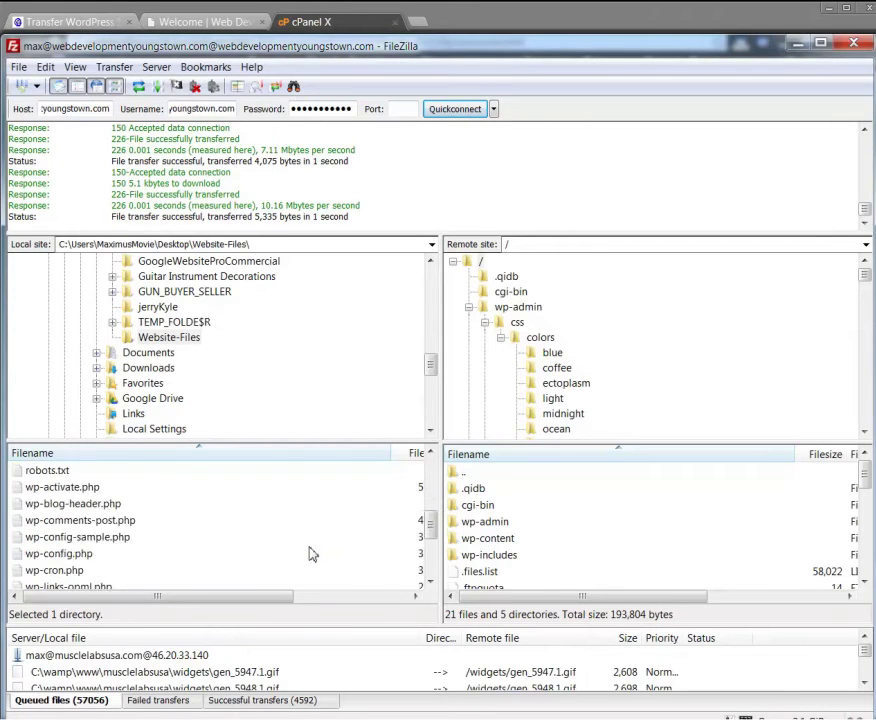
scroll(310, 554, up, 4)
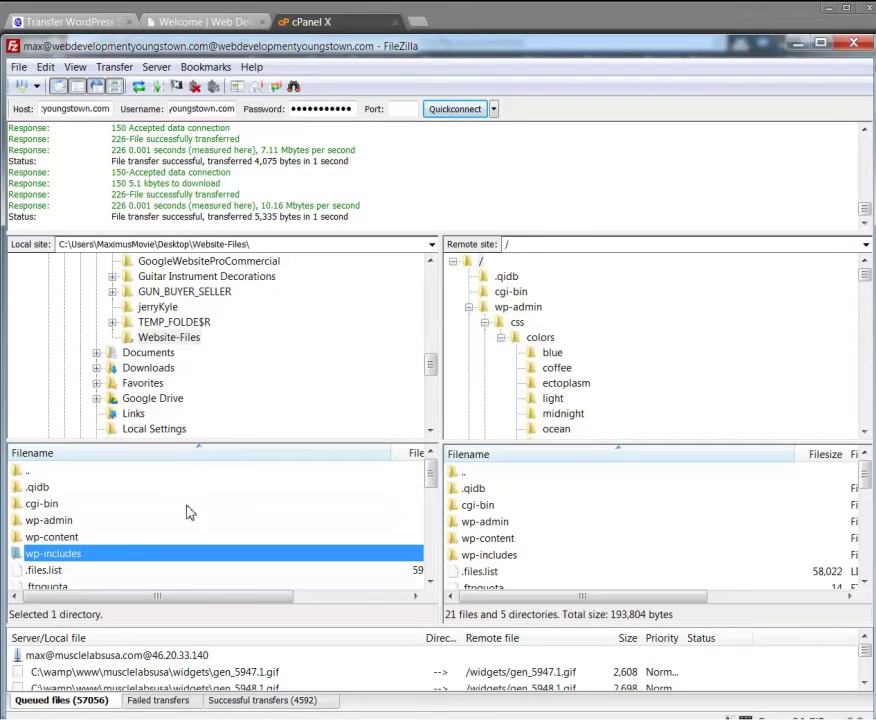
Review the live Web Development Youngstown homepage, then return to the cPanel FTP Accounts tab.
click(330, 22)
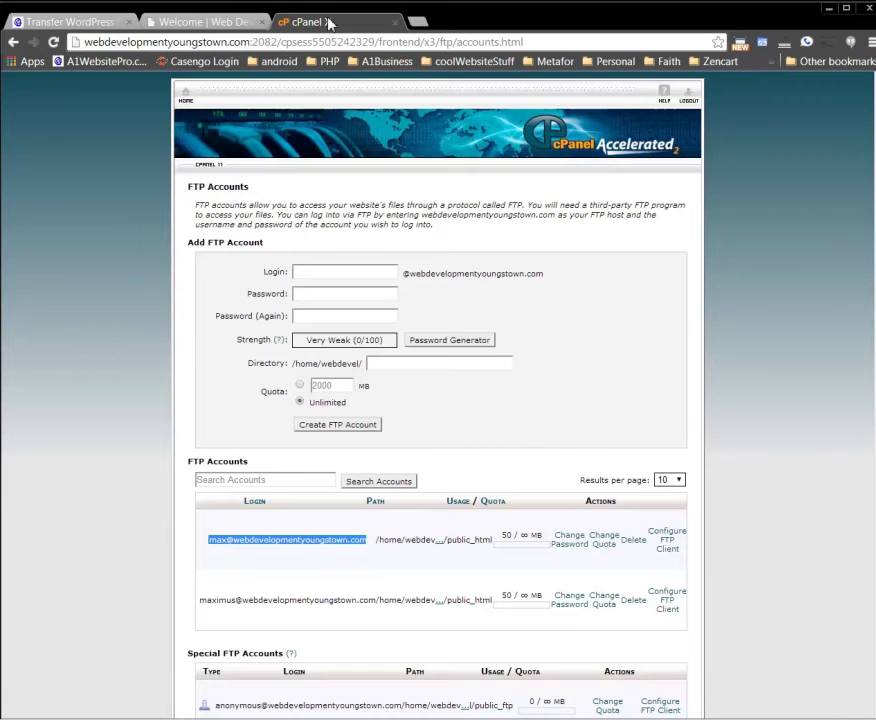
click(238, 22)
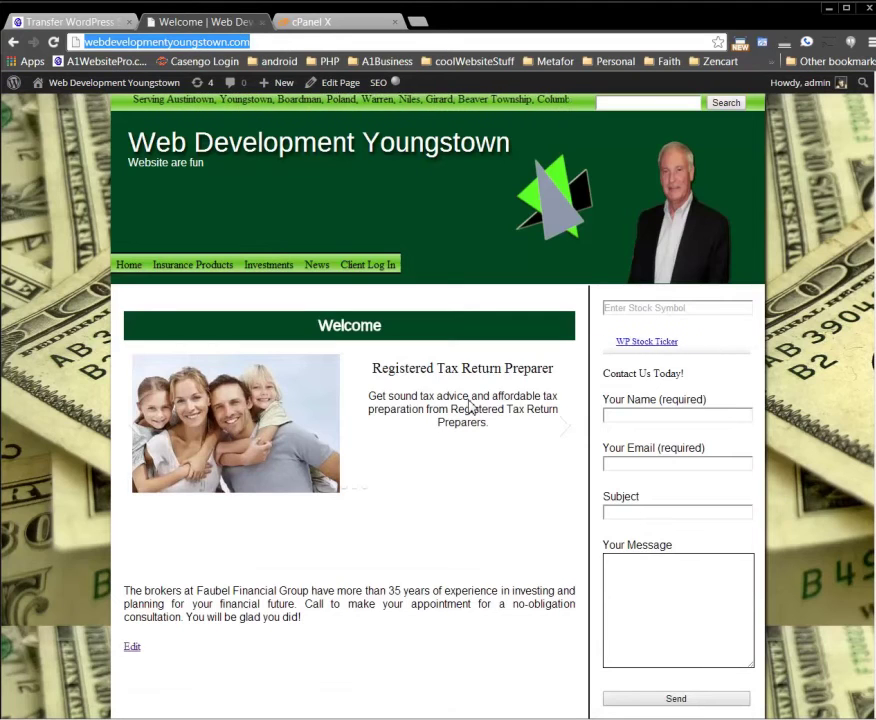
click(391, 407)
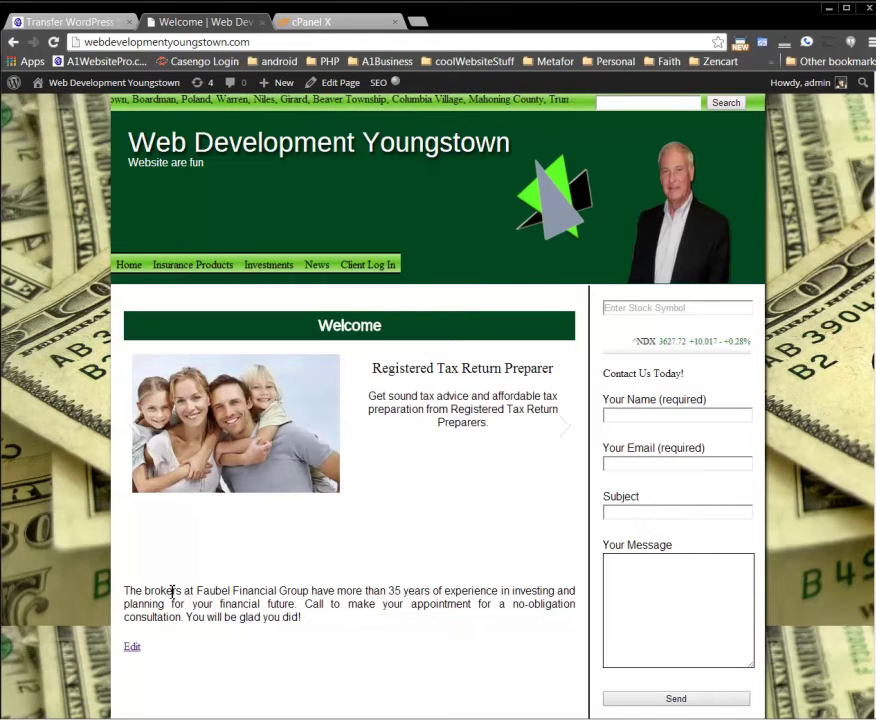
drag(167, 590, 290, 616)
click(393, 571)
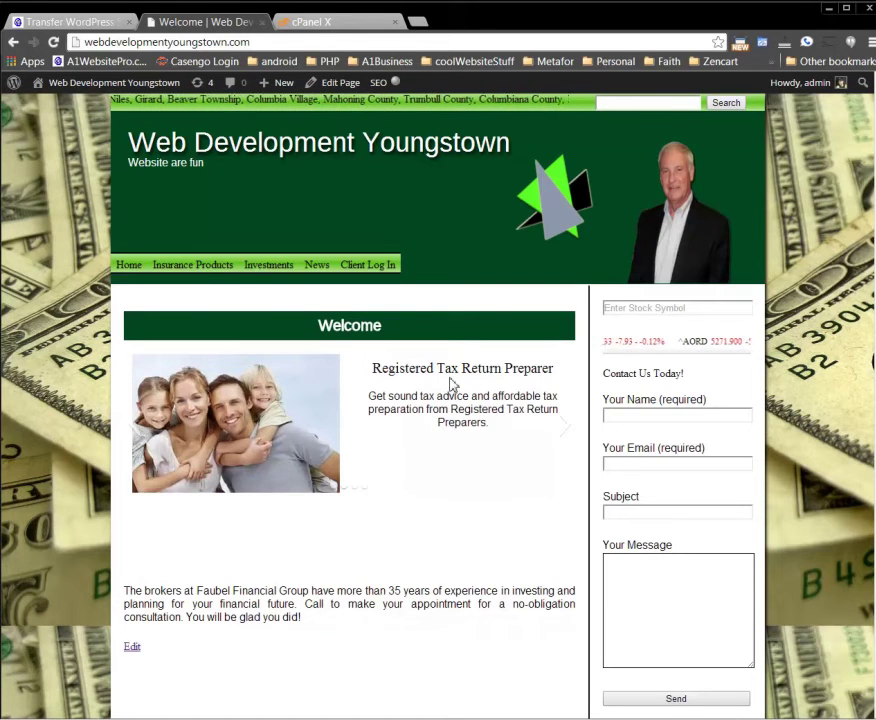
click(343, 23)
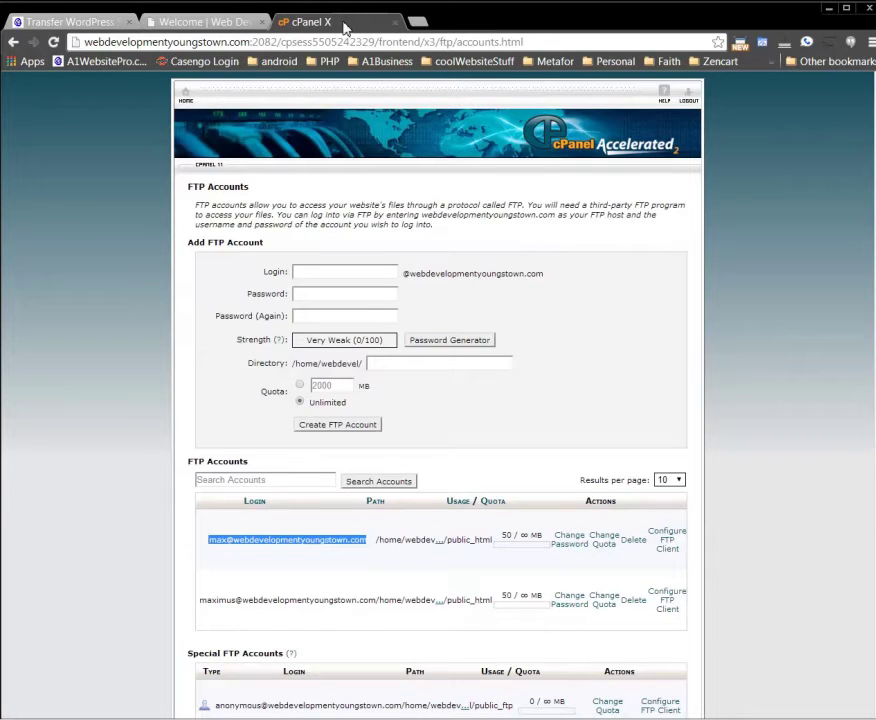
From the cPanel home page's Databases section, launch phpMyAdmin.
click(186, 97)
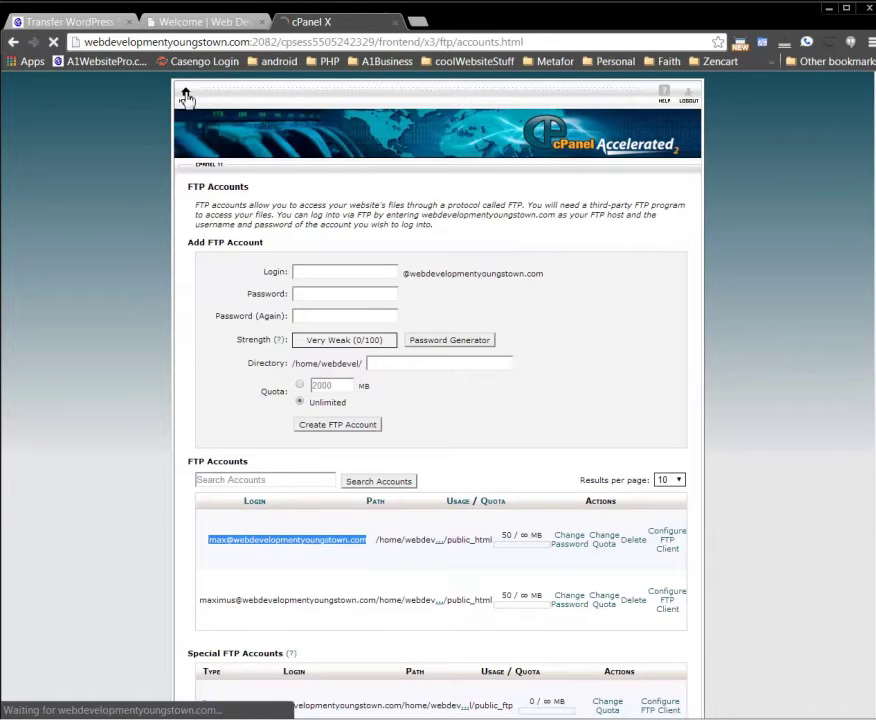
scroll(776, 380, down, 3)
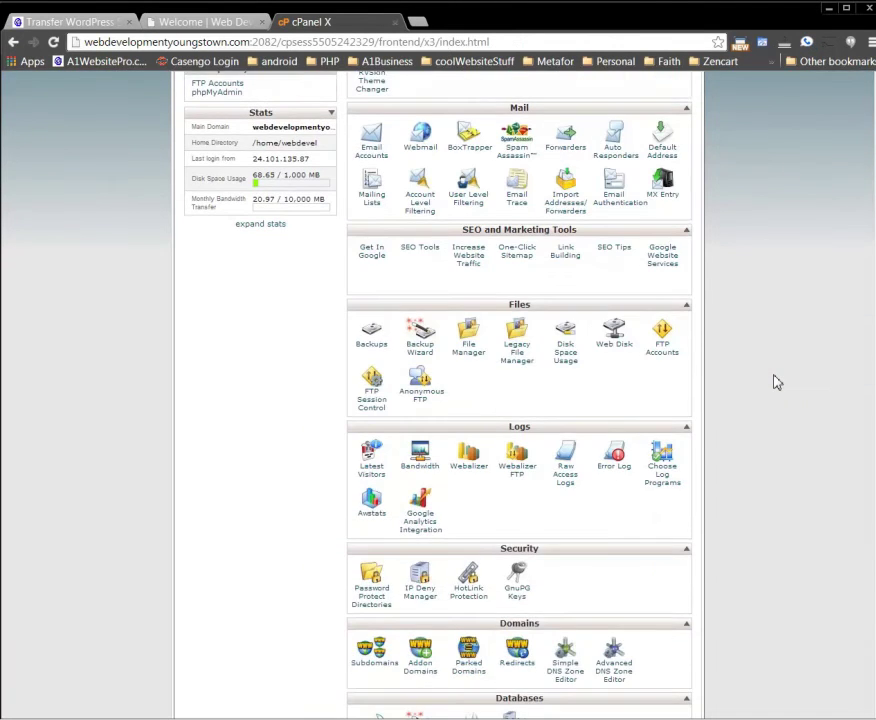
scroll(776, 381, down, 1)
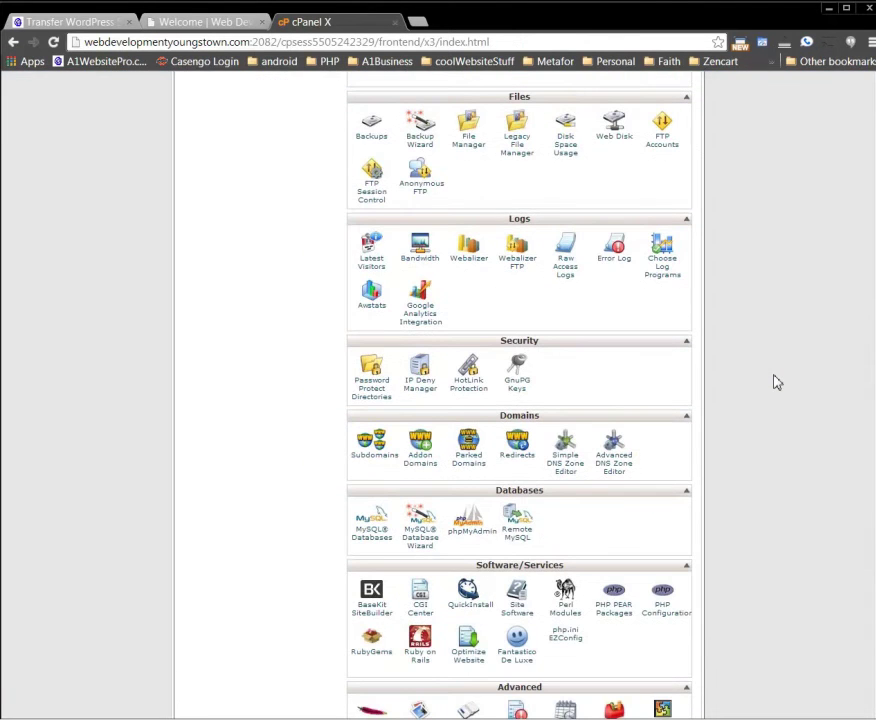
click(469, 534)
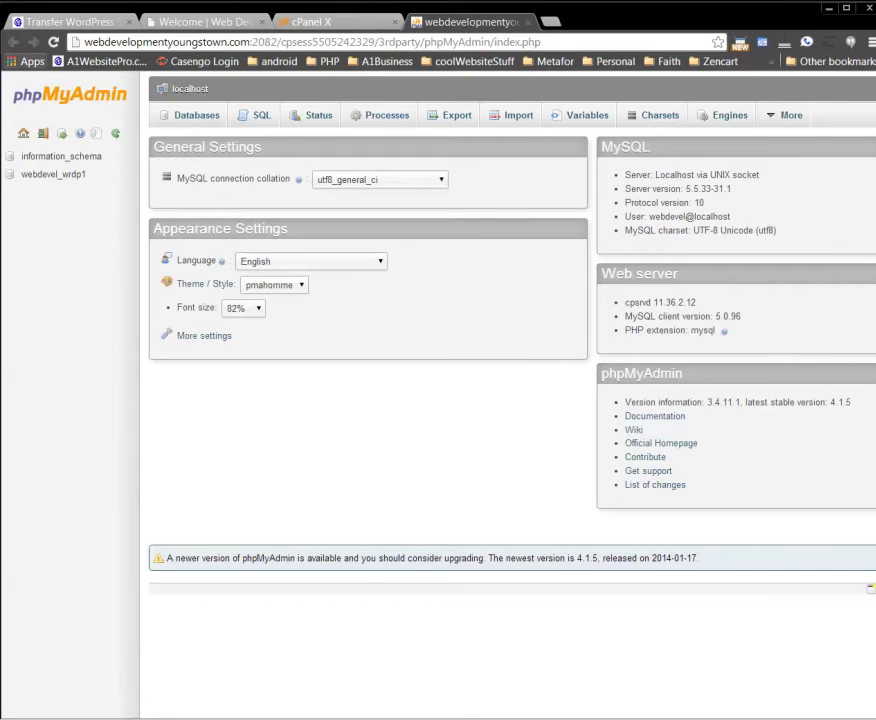
Bring up the local Website-Files folder and select the wp-config file.
key(alt+Tab)
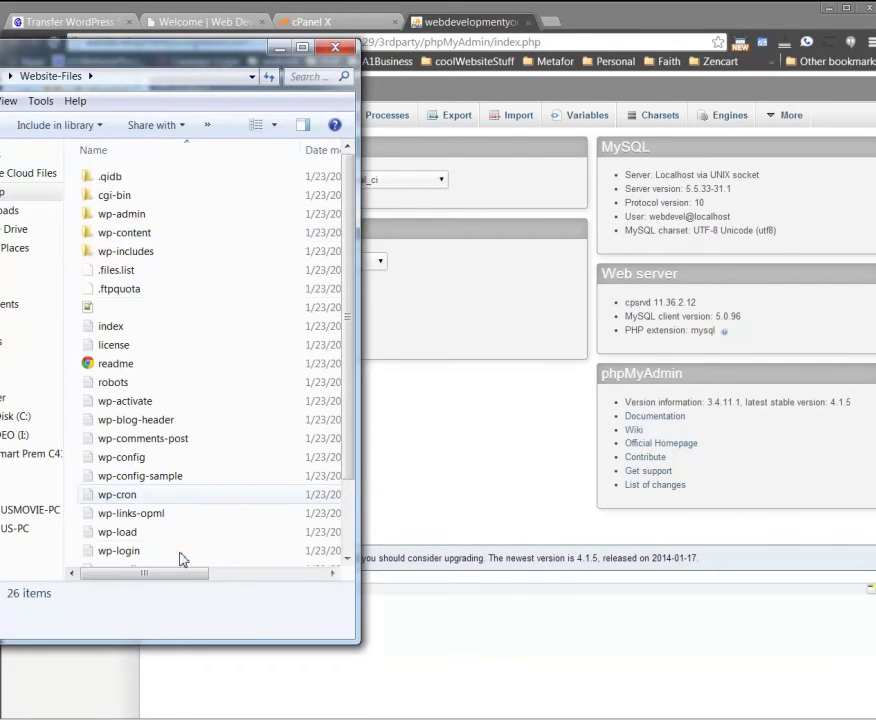
click(111, 464)
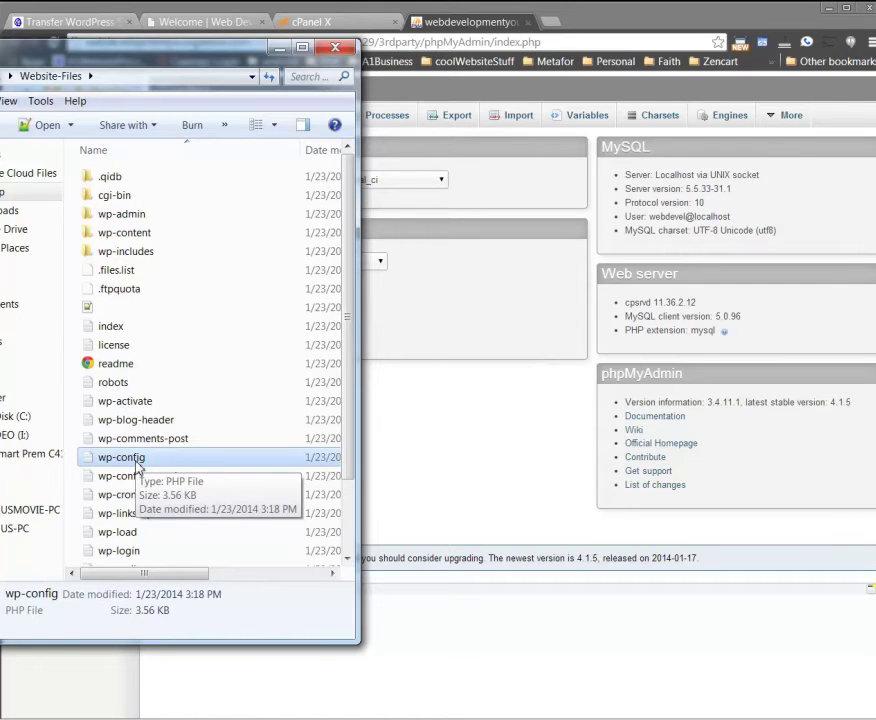
In the Transfer WordPress article, enlarge the wp-config database username and password screenshot.
click(70, 21)
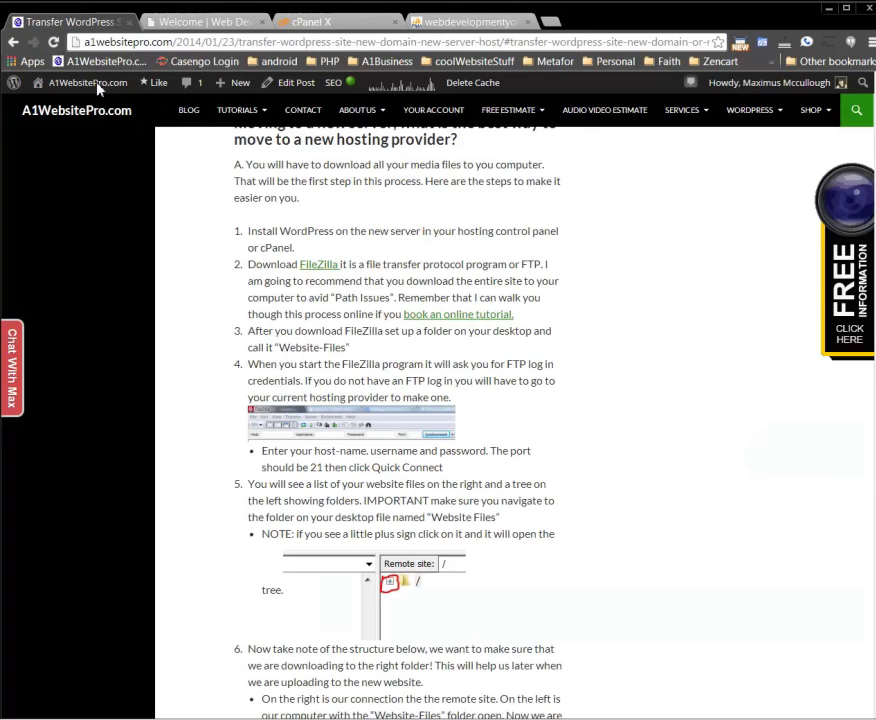
scroll(392, 418, down, 3)
scroll(410, 420, down, 15)
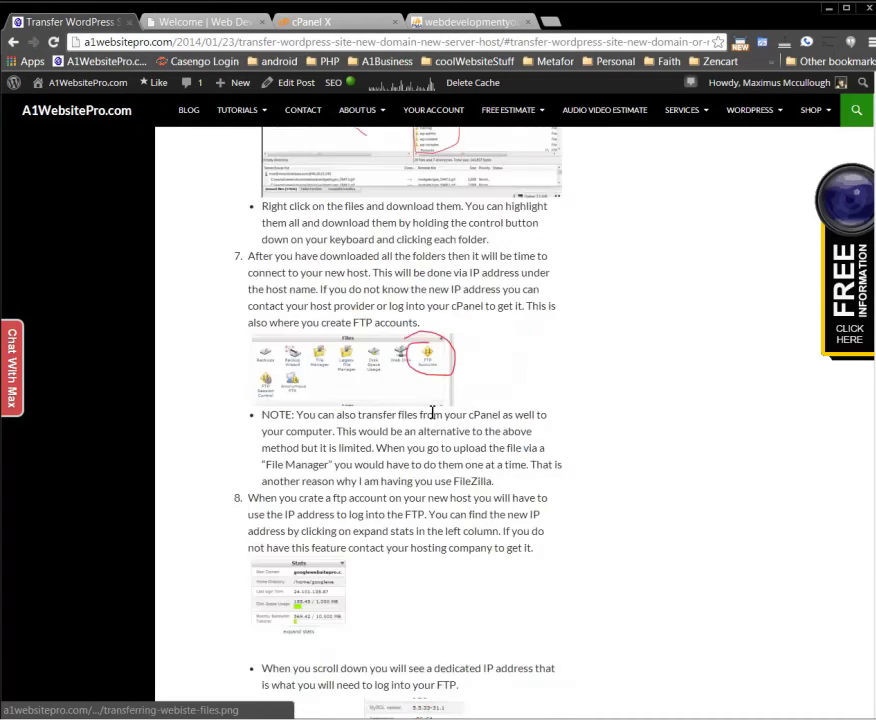
scroll(432, 418, down, 10)
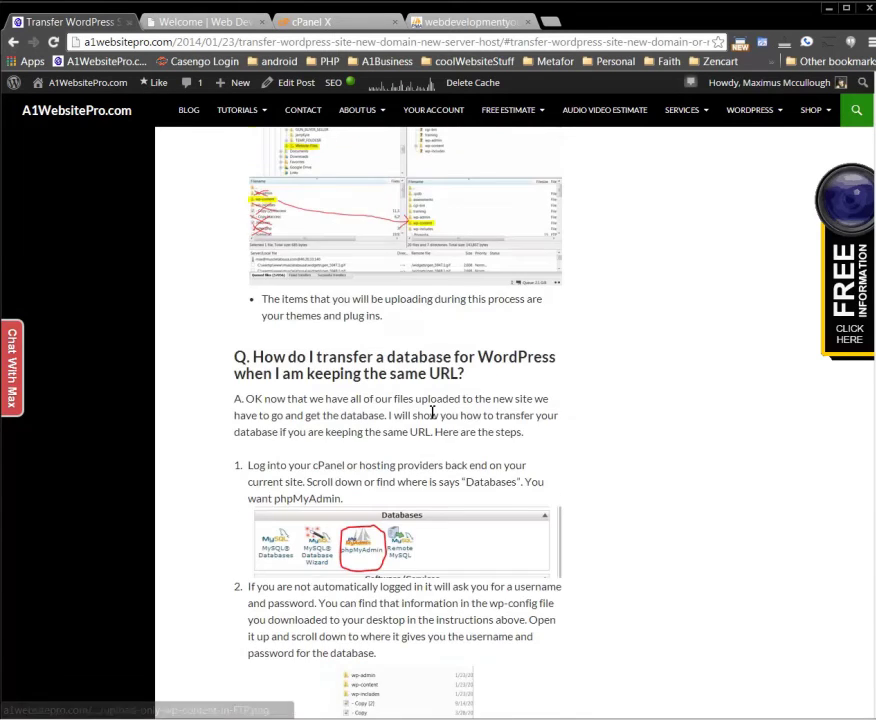
scroll(432, 418, down, 3)
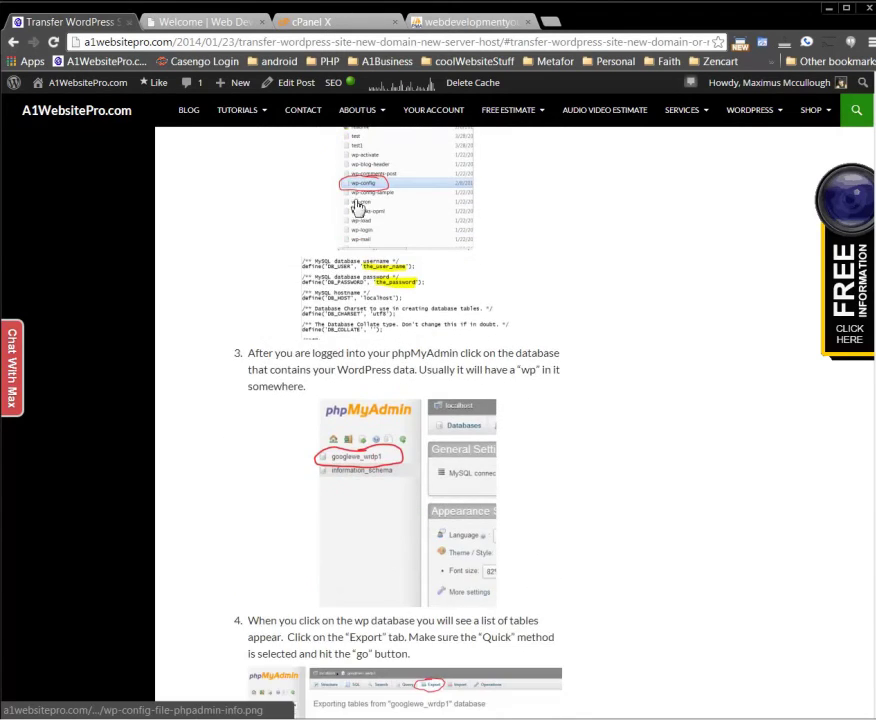
click(330, 280)
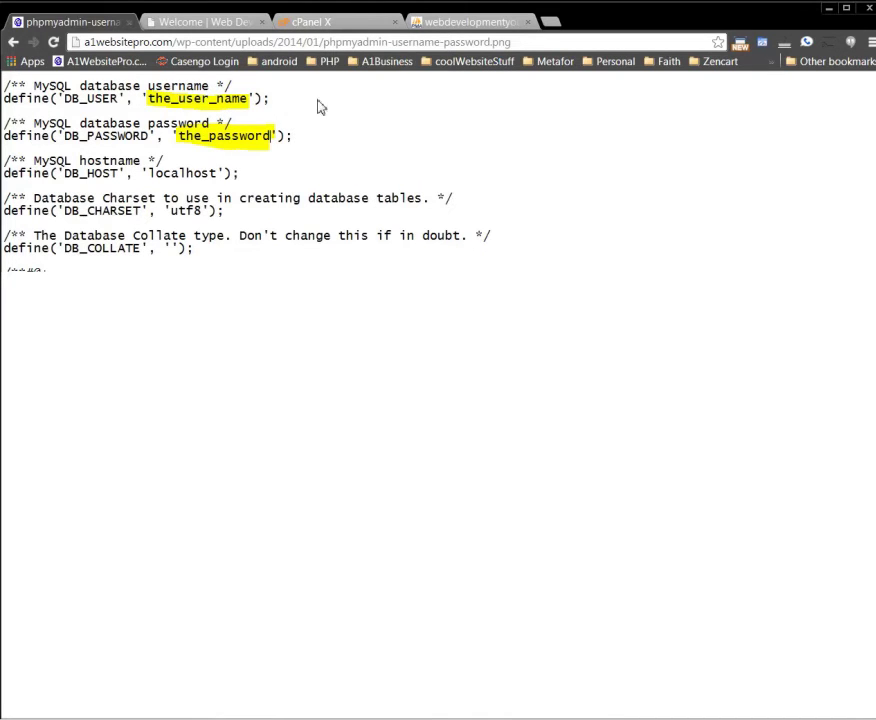
Back in phpMyAdmin, open the webdevel_wrdp1 database to list its 12 wp_ tables.
click(455, 23)
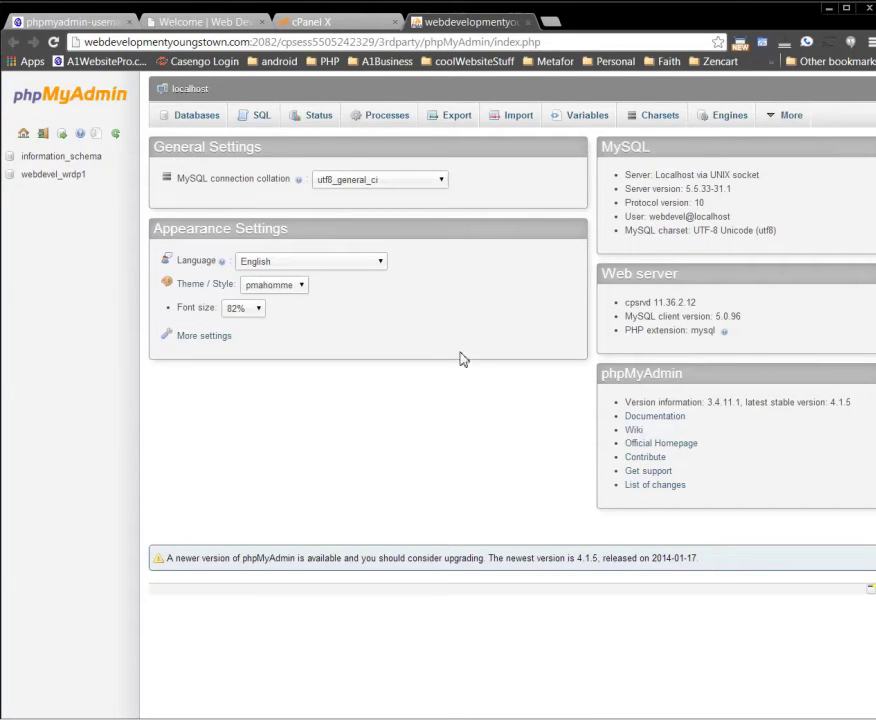
click(47, 180)
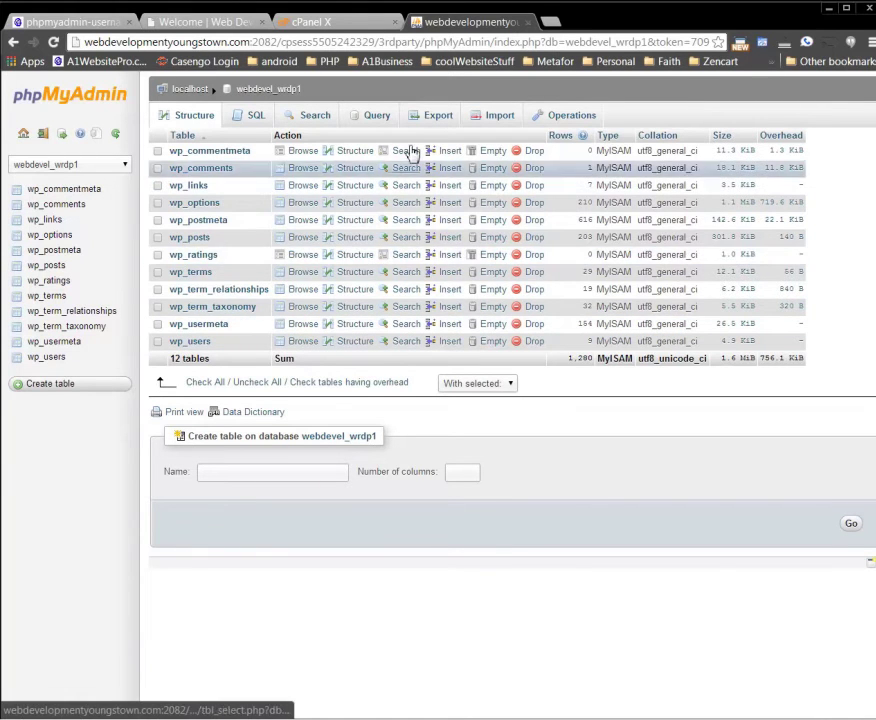
Quick-export webdevel_wrdp1 as SQL and save webdevel_wrdp1.sql into the Media folder.
click(436, 118)
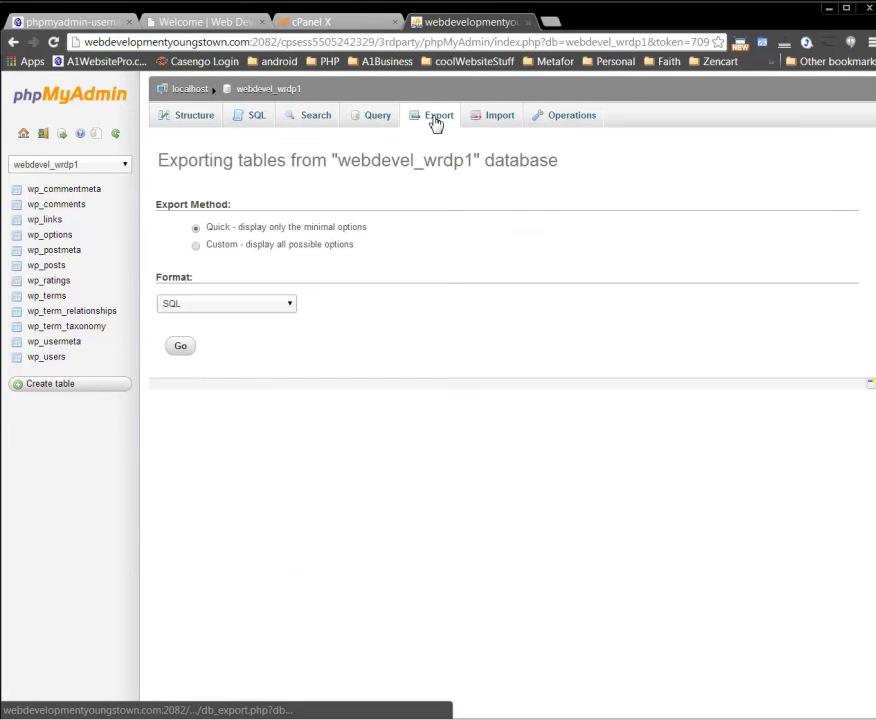
click(182, 350)
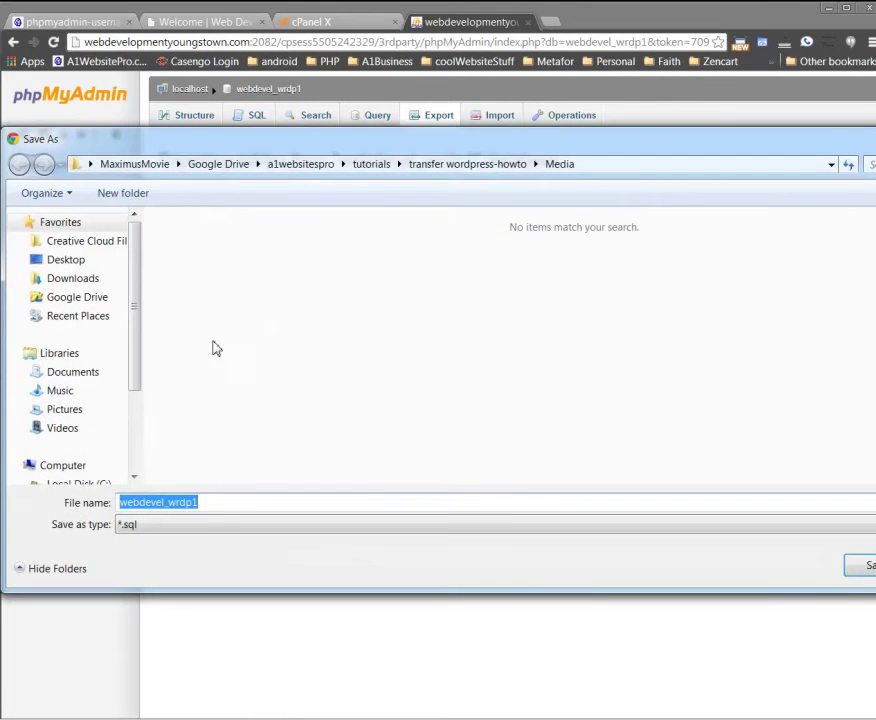
click(453, 168)
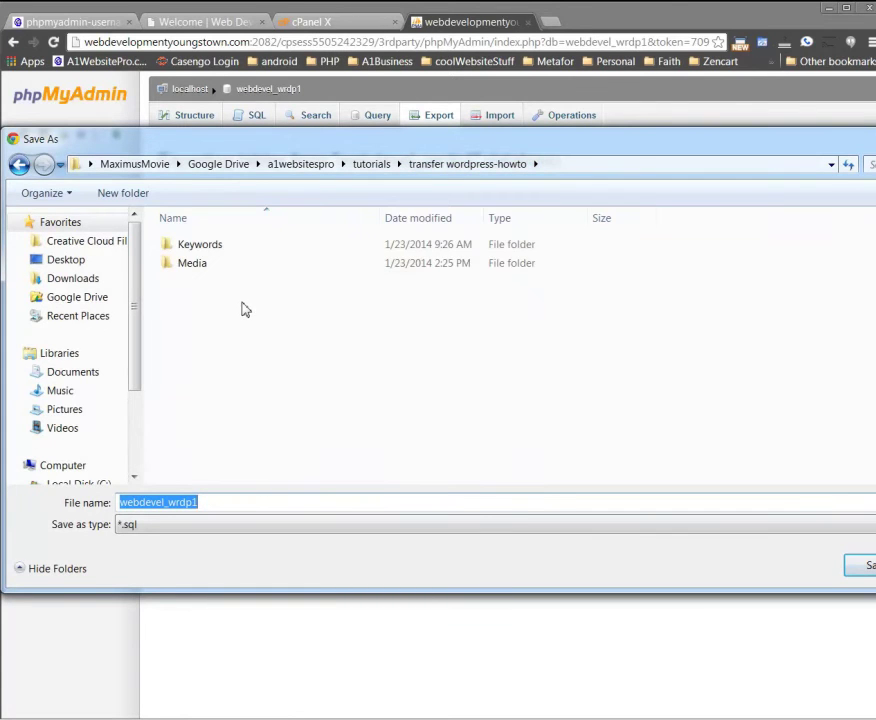
double_click(186, 264)
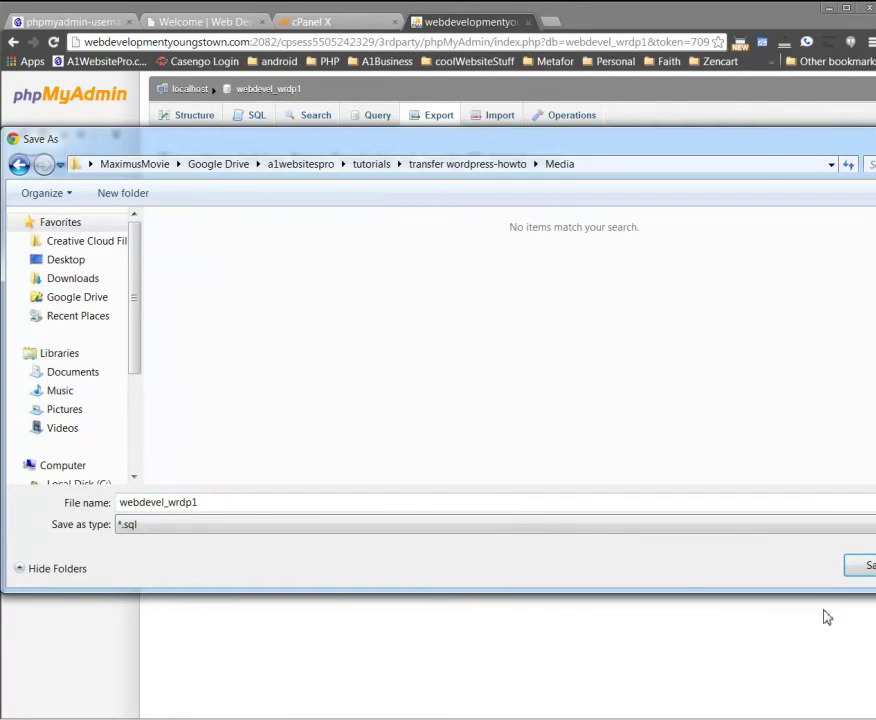
double_click(160, 503)
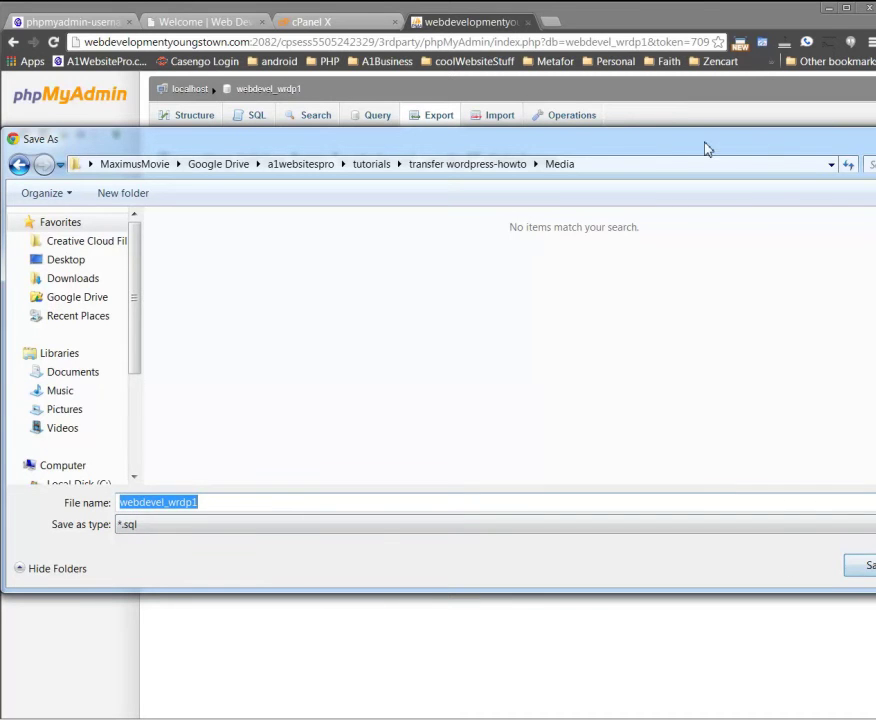
drag(705, 149, 504, 142)
click(692, 570)
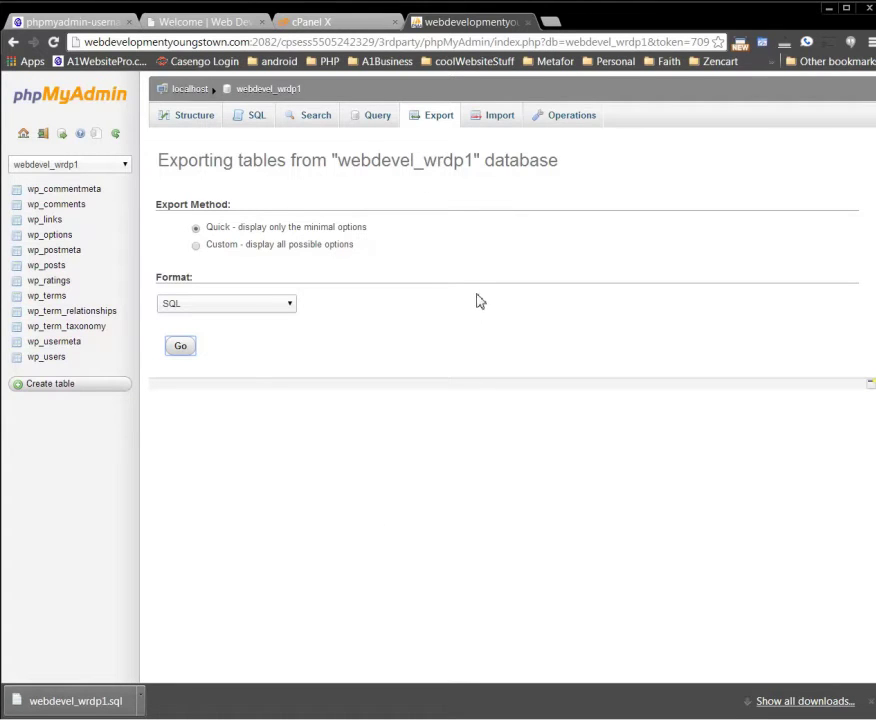
click(313, 22)
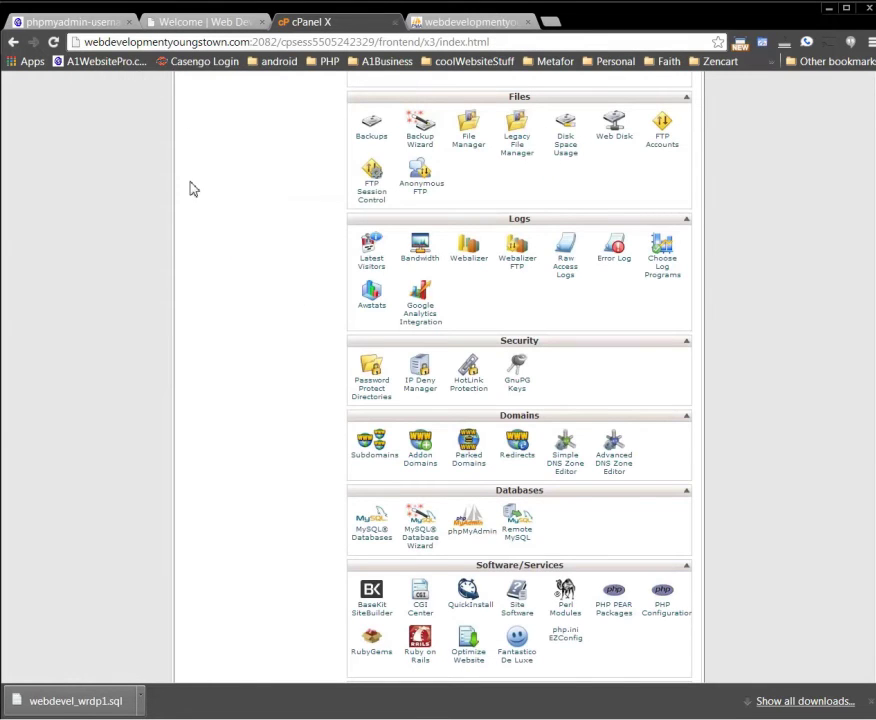
scroll(190, 165, up, 4)
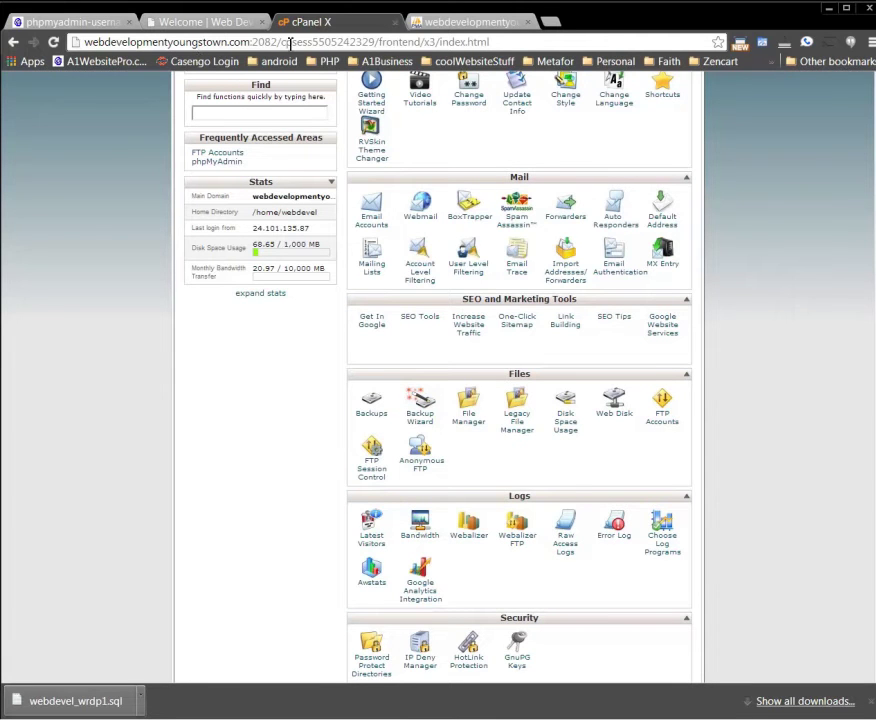
click(211, 21)
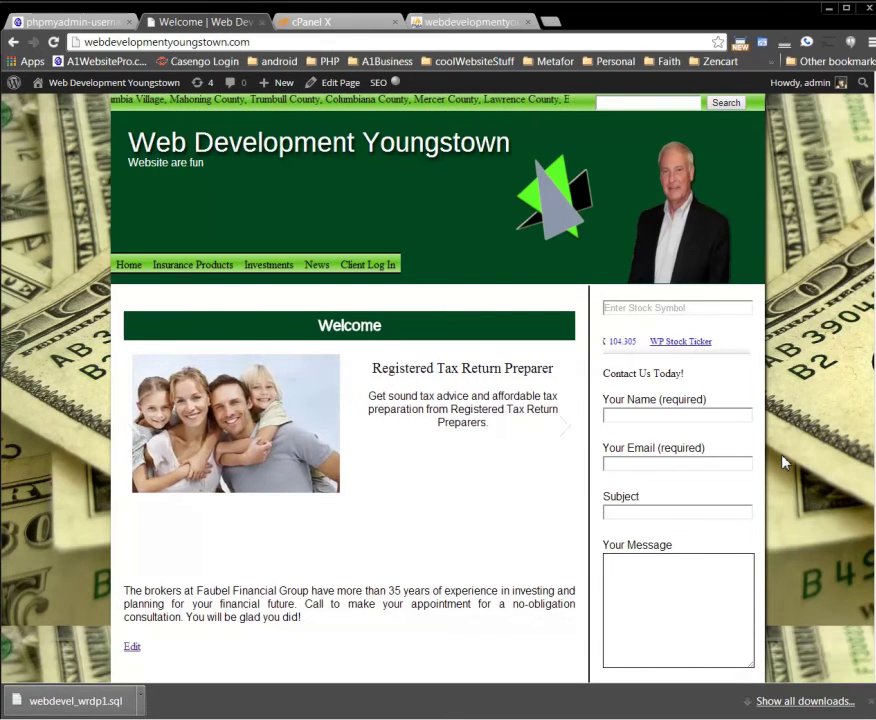
scroll(802, 440, down, 2)
scroll(804, 441, up, 2)
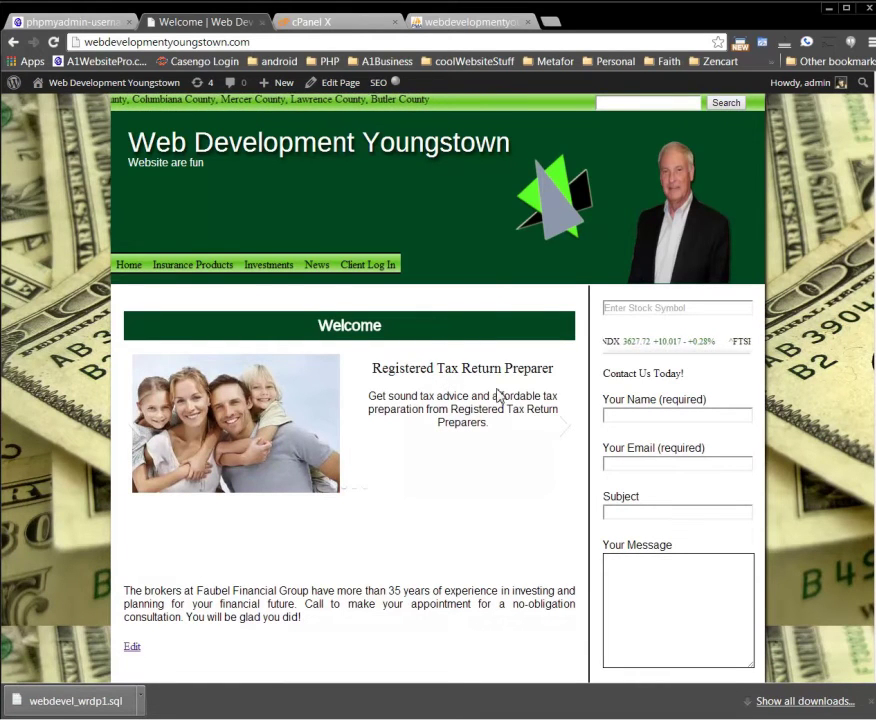
click(470, 21)
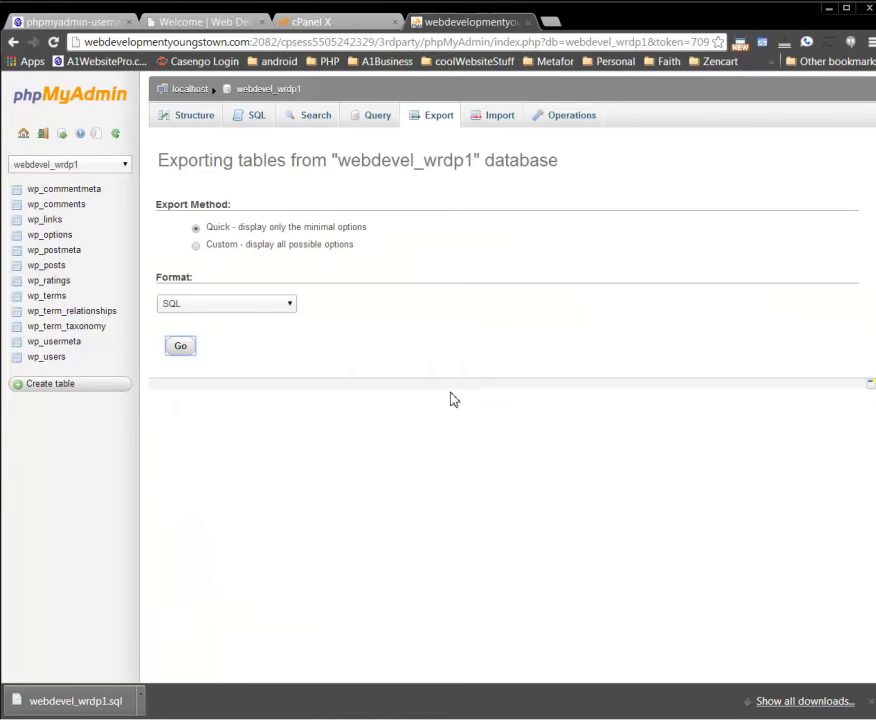
In a new tab, load the cPanel login page at 192.185.114.39/cpanel.
click(551, 21)
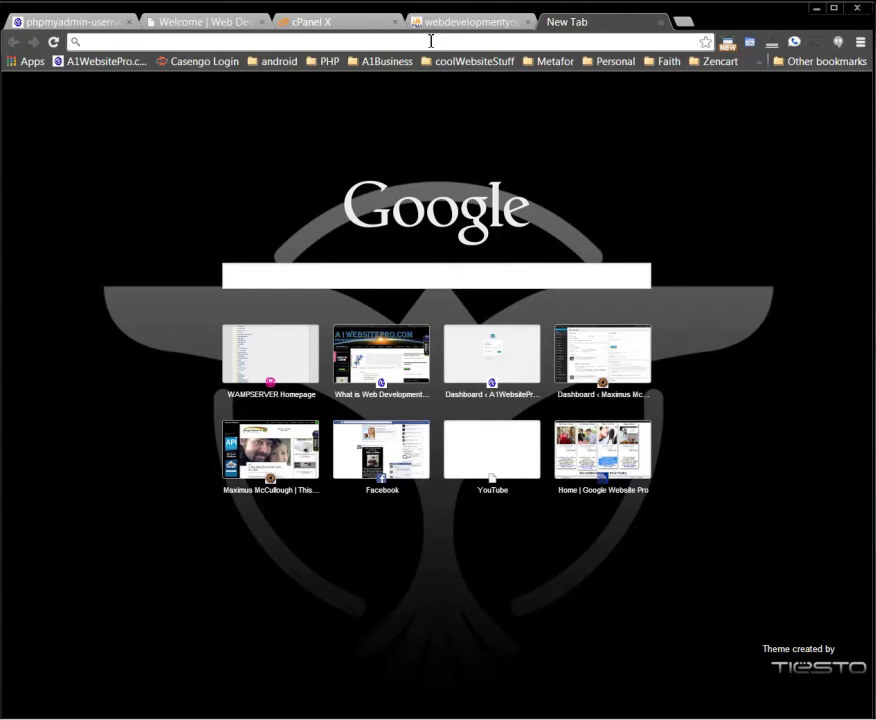
text(192.185.114.39)
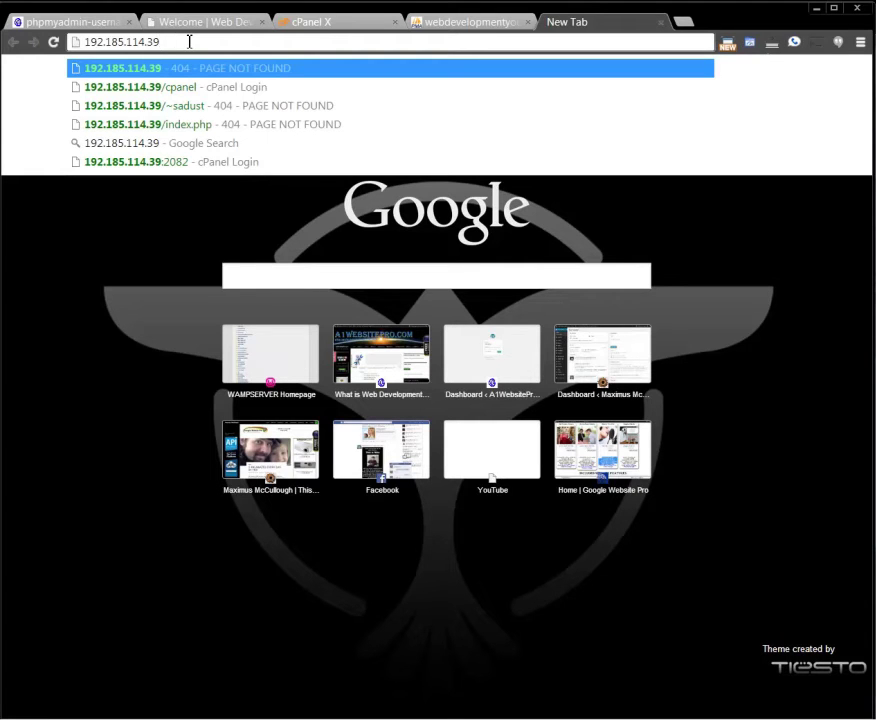
text(/)
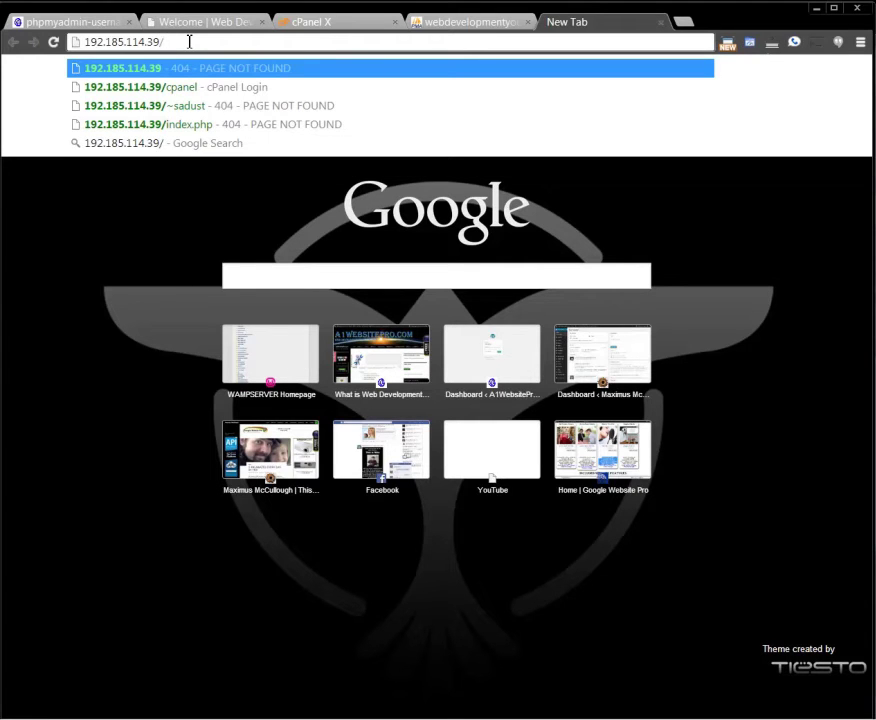
text(cp)
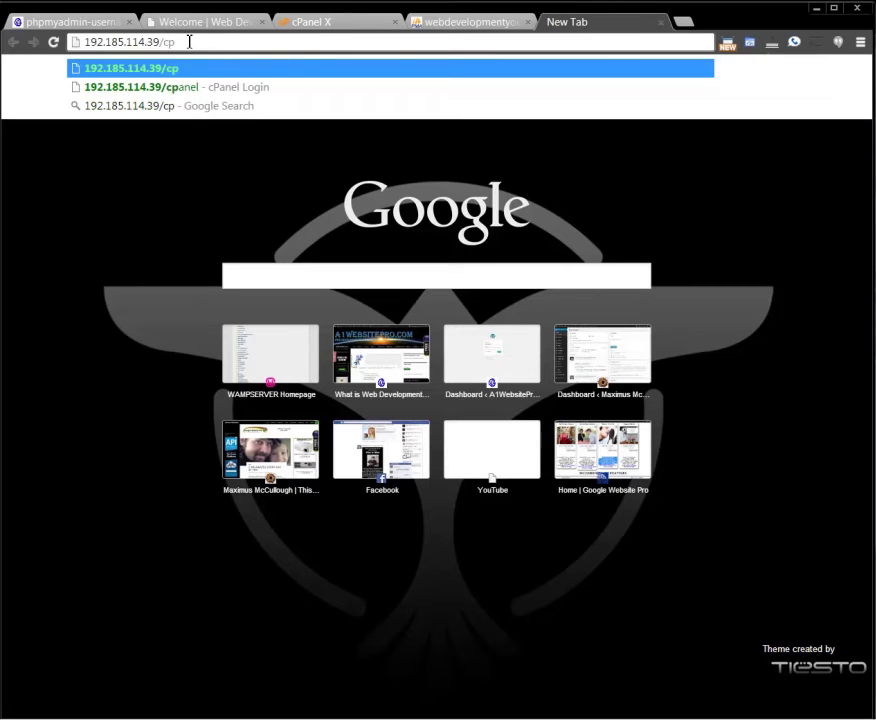
text(anel)
key(Return)
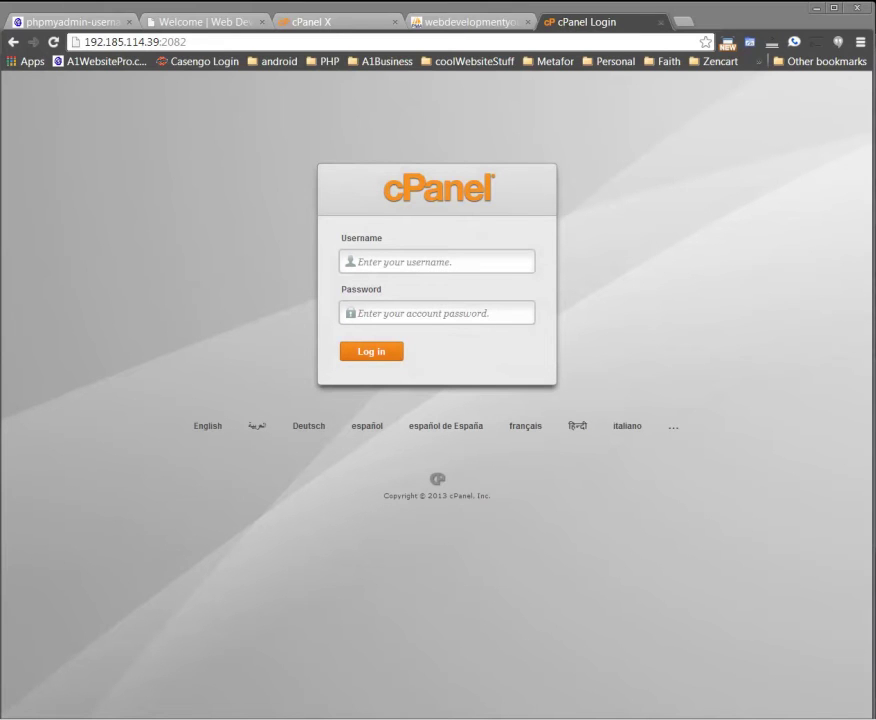
Log in to the new host's cPanel with the account username and password.
click(469, 264)
text(a1supple)
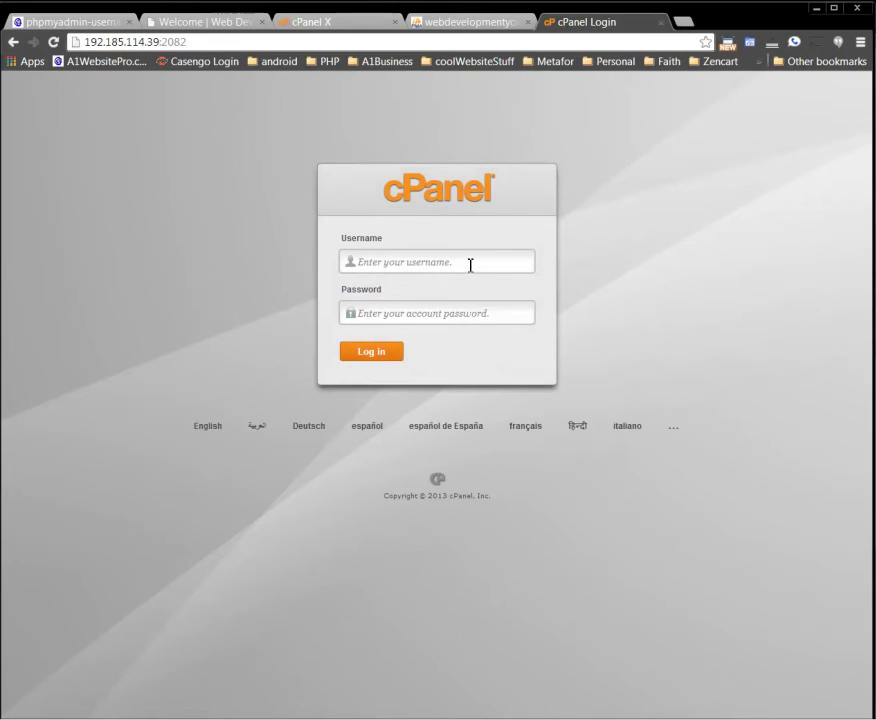
key(Tab)
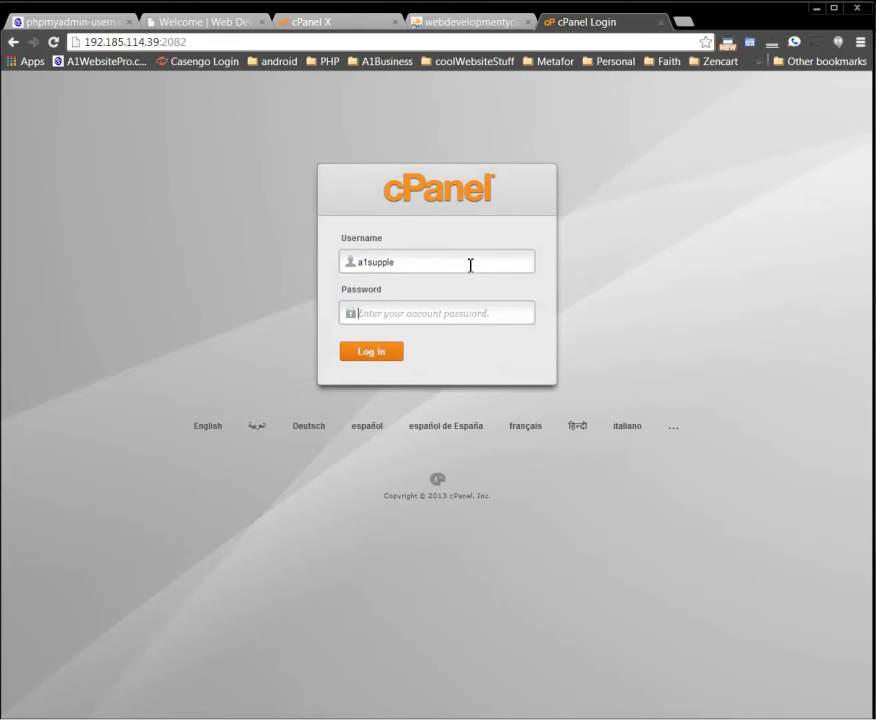
text(***)
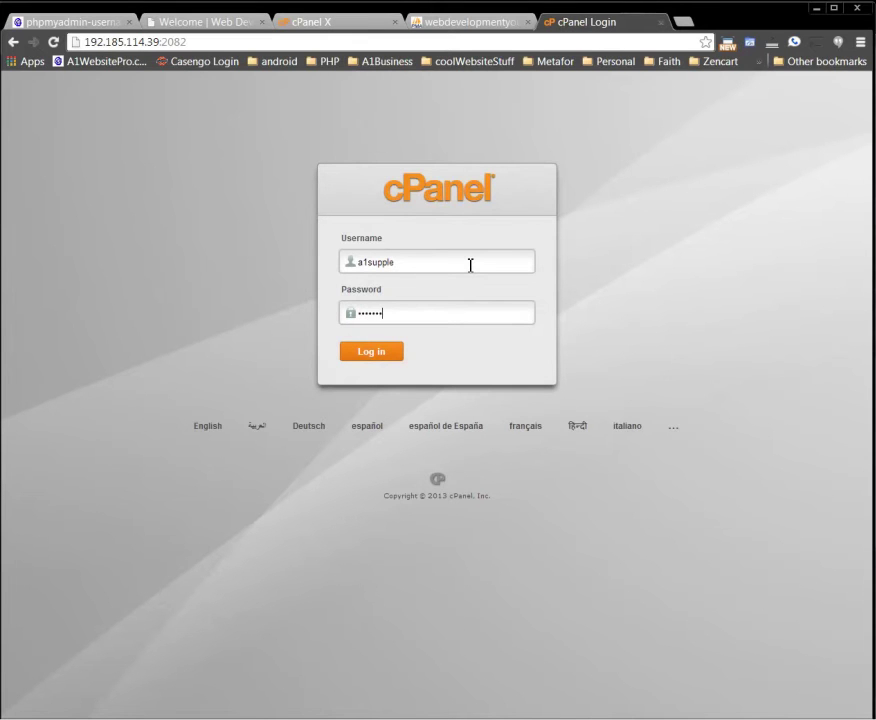
text(********)
key(Return)
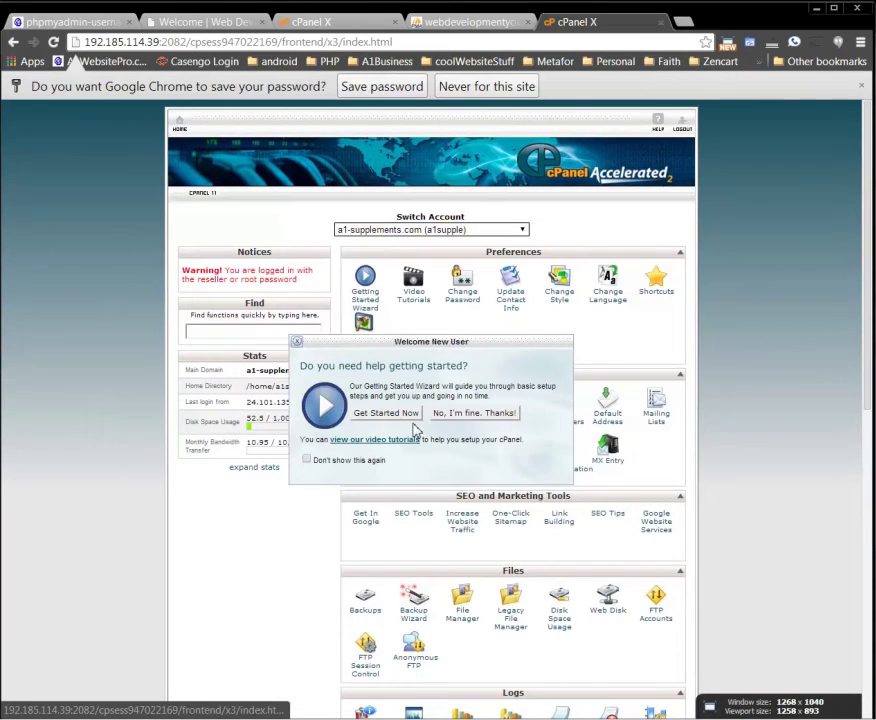
Dismiss the getting-started prompt and open the FTP Accounts page under Files.
click(490, 422)
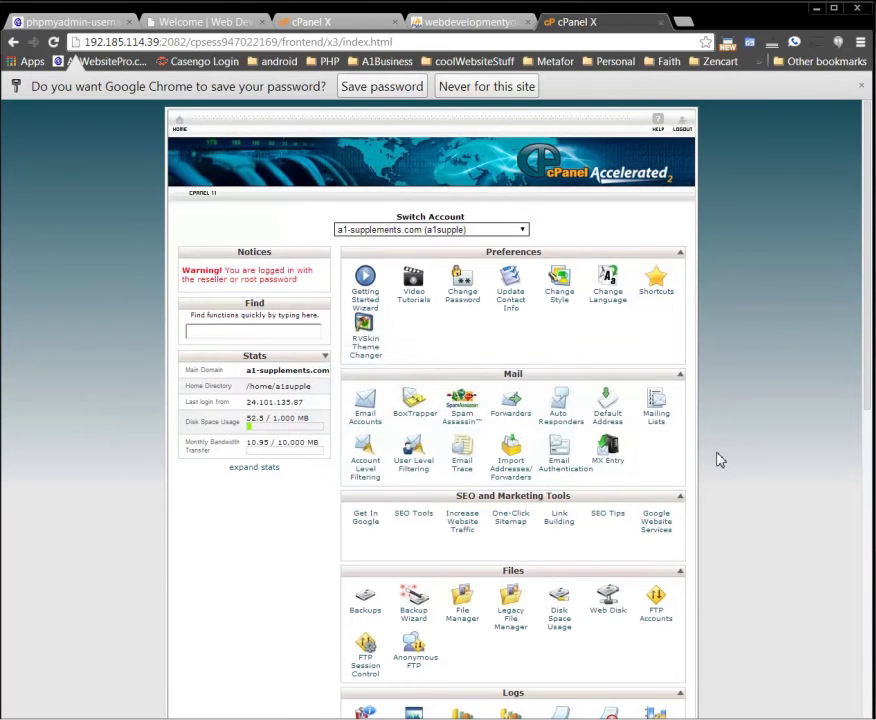
scroll(724, 436, down, 2)
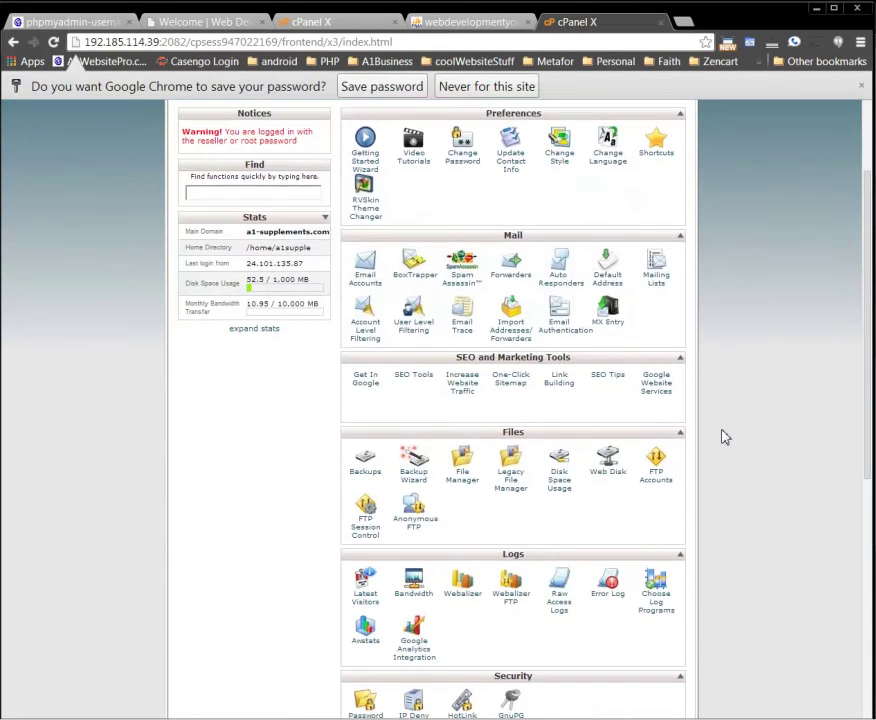
scroll(725, 437, down, 1)
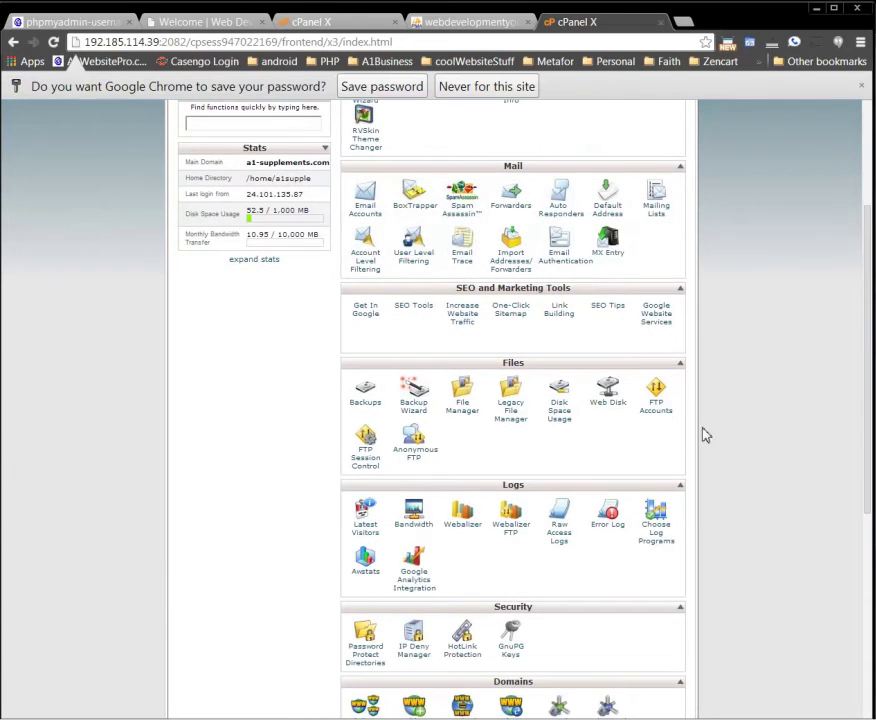
click(654, 412)
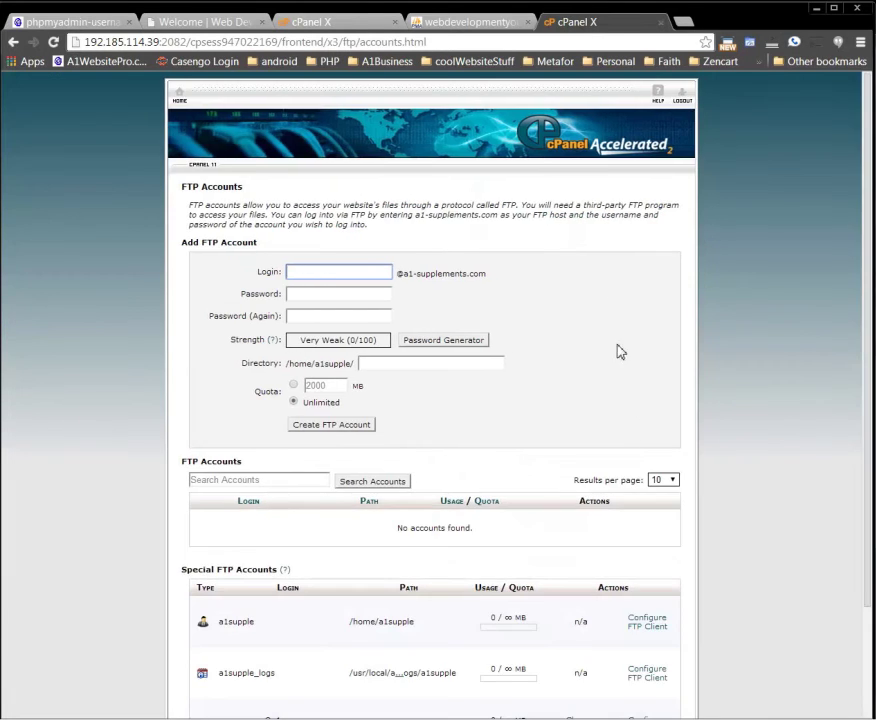
Briefly check the Web Development Youngstown site tab, then return to FTP Accounts.
drag(402, 273, 502, 284)
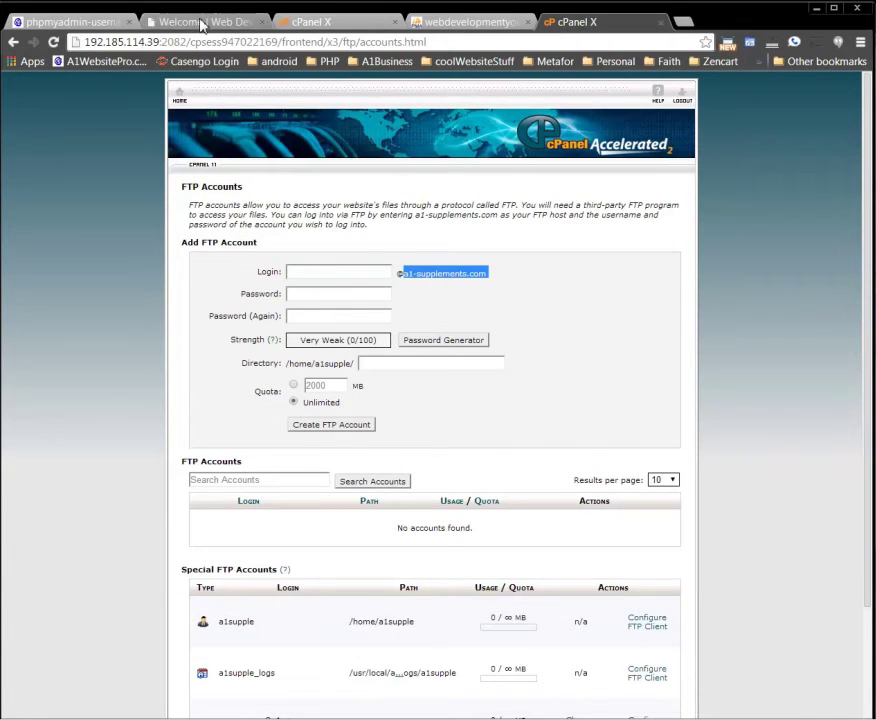
click(182, 21)
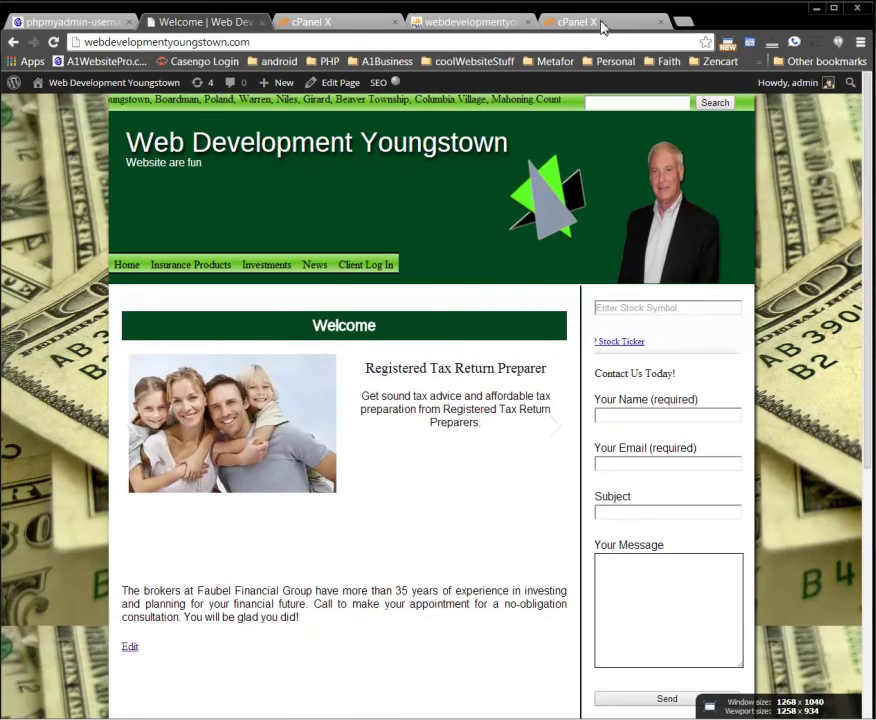
click(592, 21)
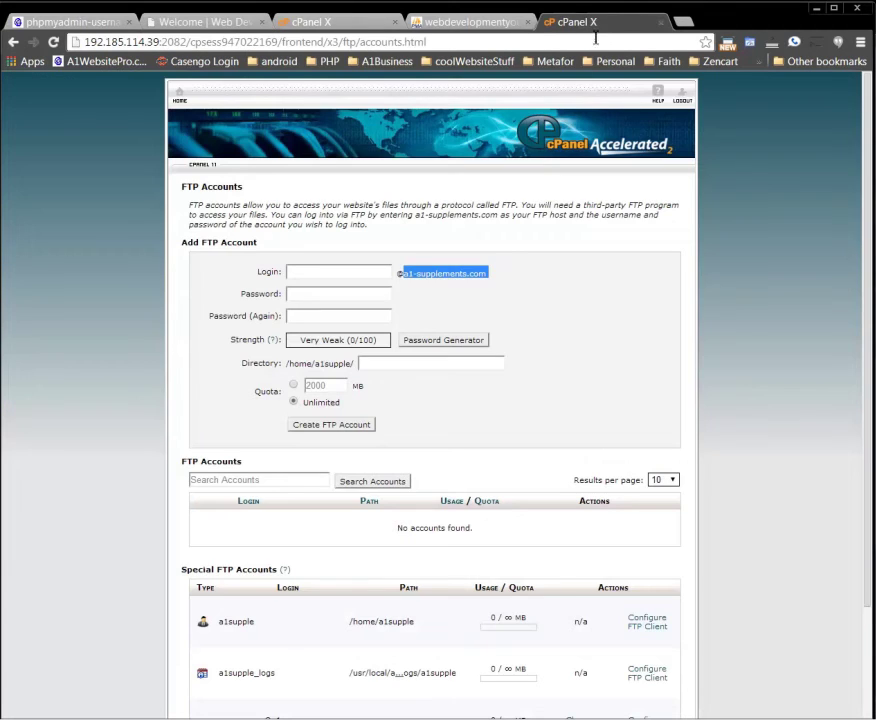
Enter the new FTP account's login name and matching password.
click(356, 270)
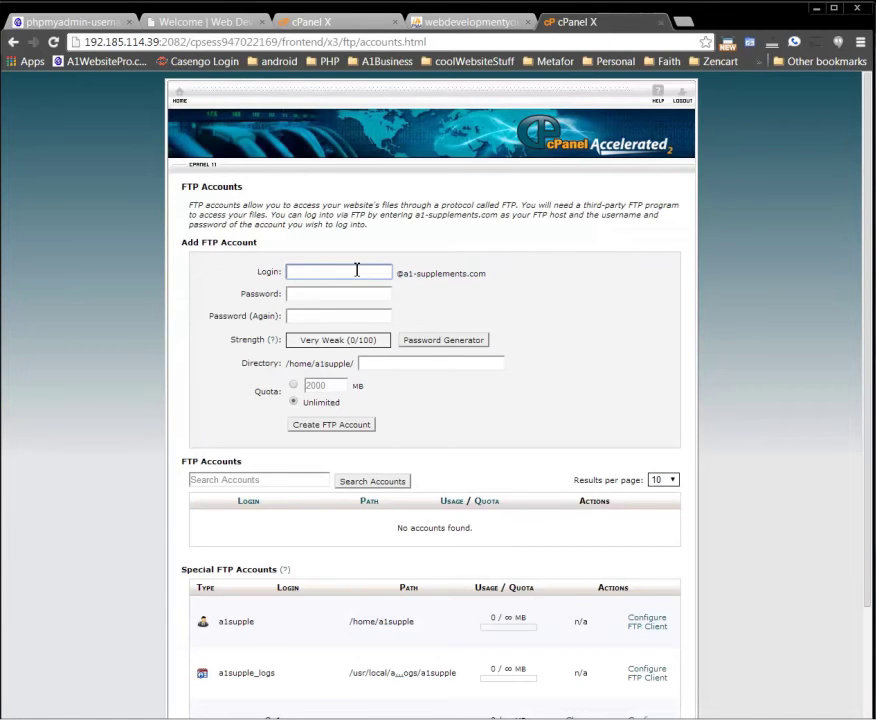
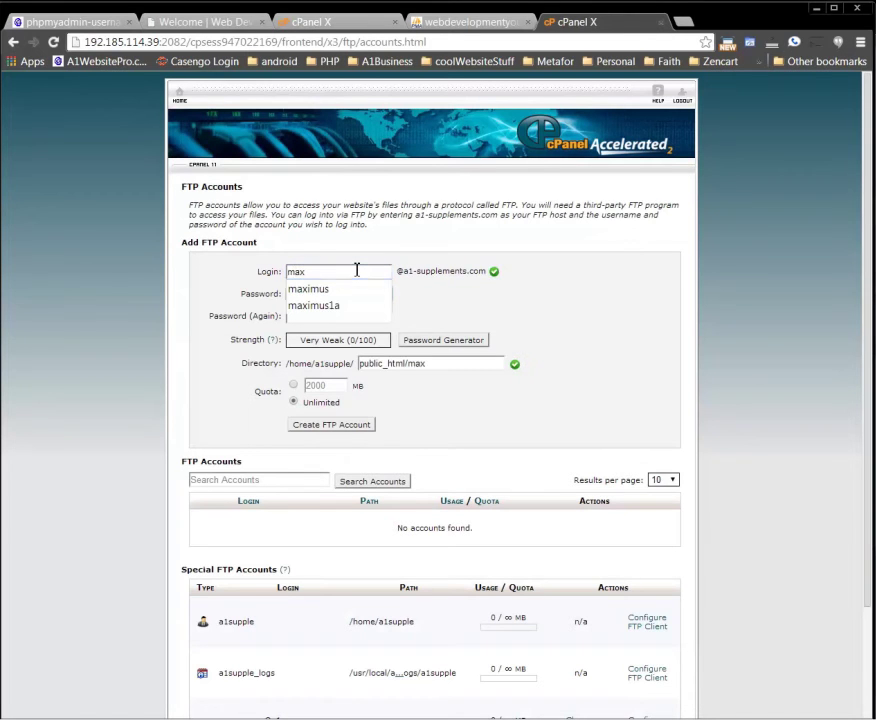
key(Tab)
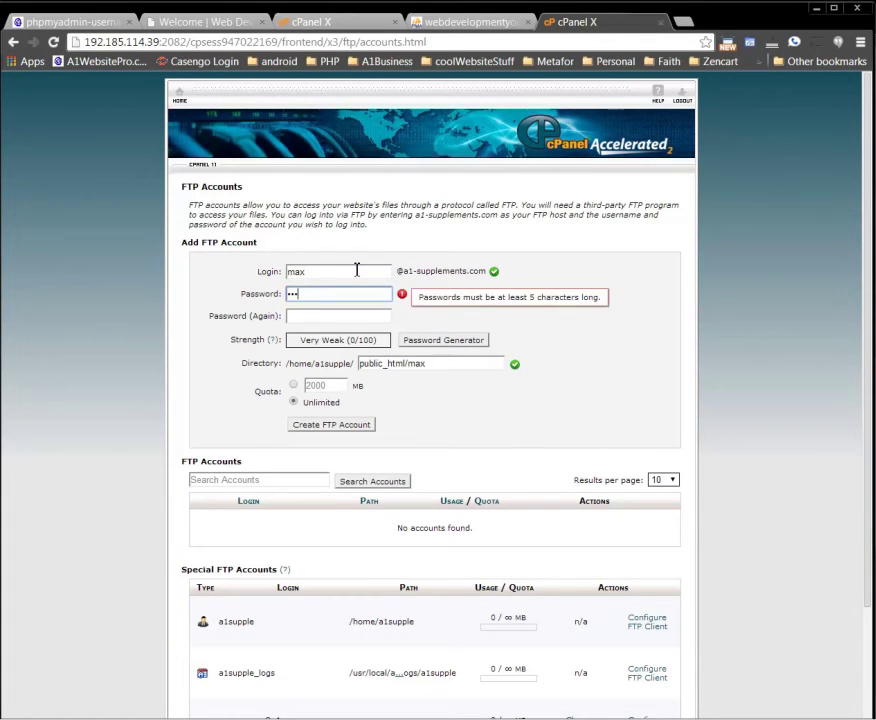
key(Tab)
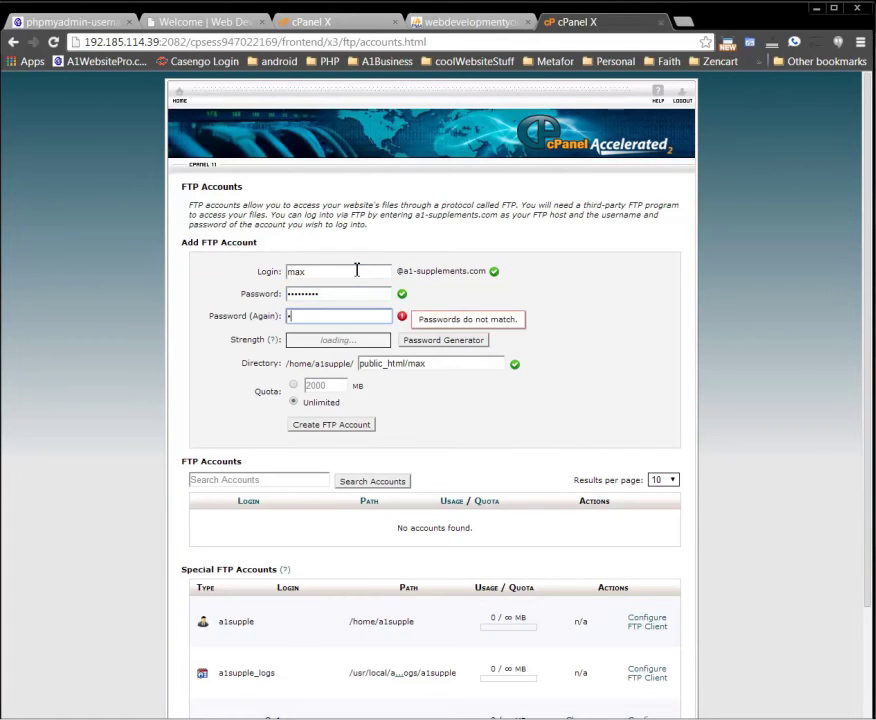
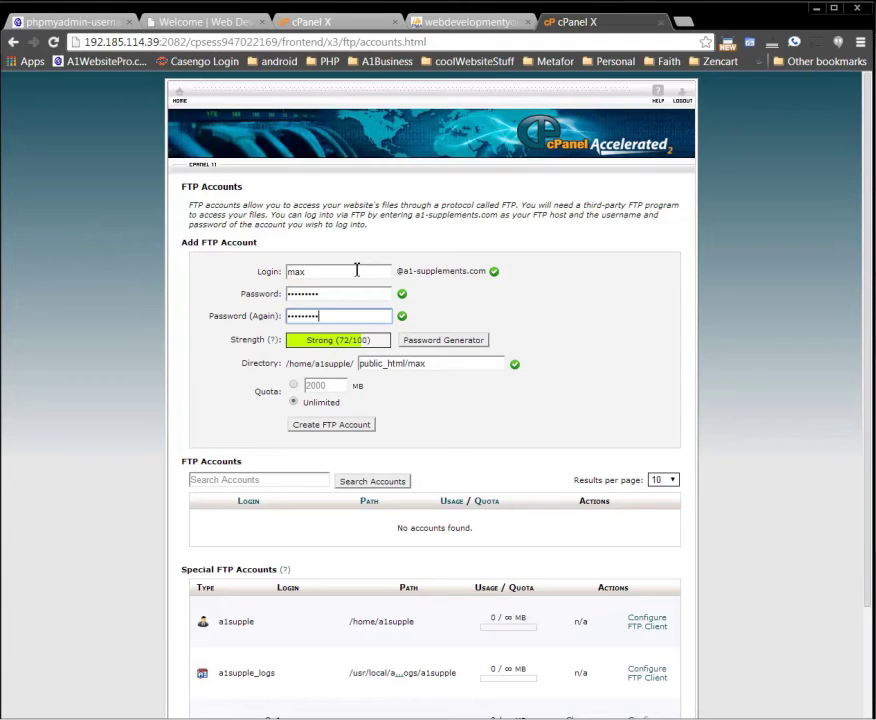
Set the FTP directory to public_html/ and create the account.
click(163, 42)
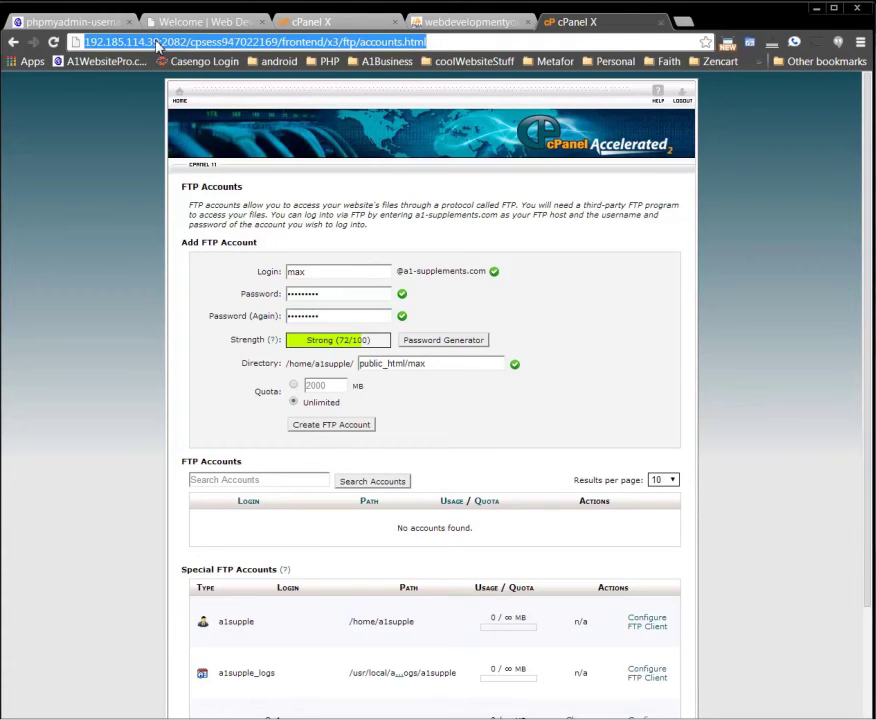
click(438, 364)
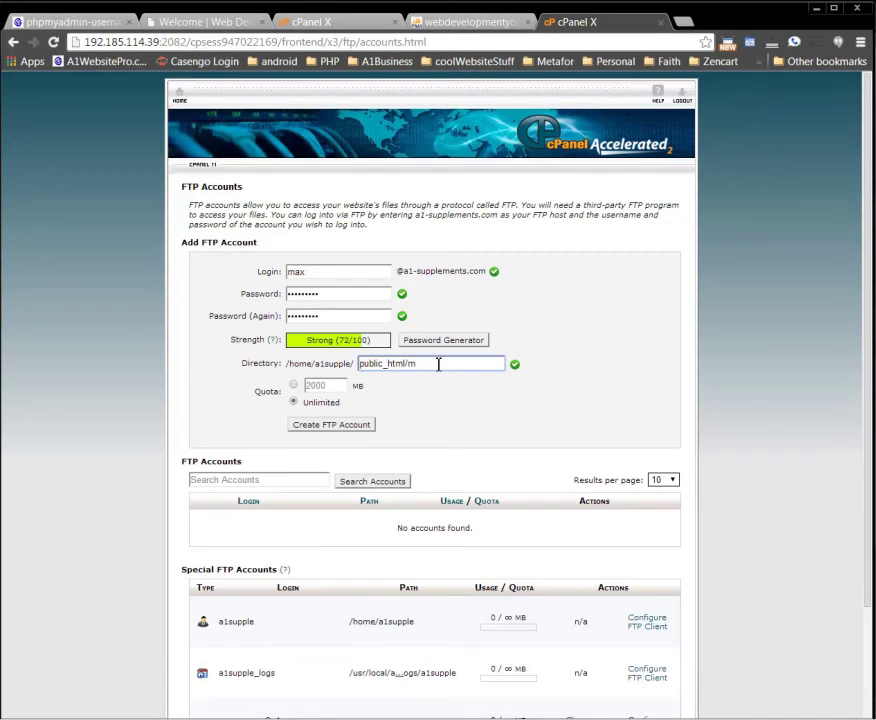
click(334, 426)
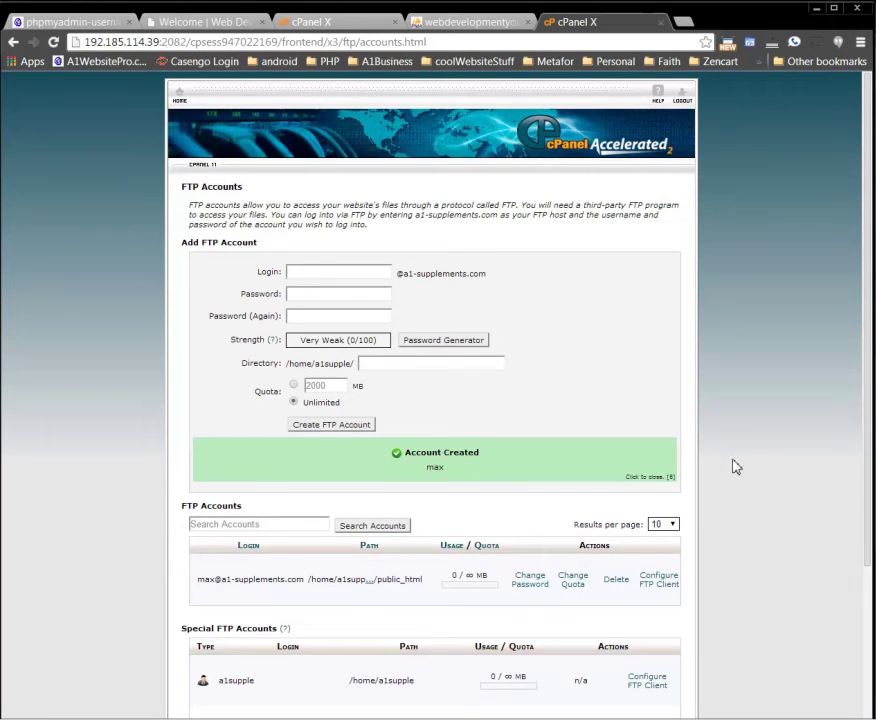
Replace FileZilla's host address with the new hosting account's short name, then return to Chrome.
key(alt+Tab)
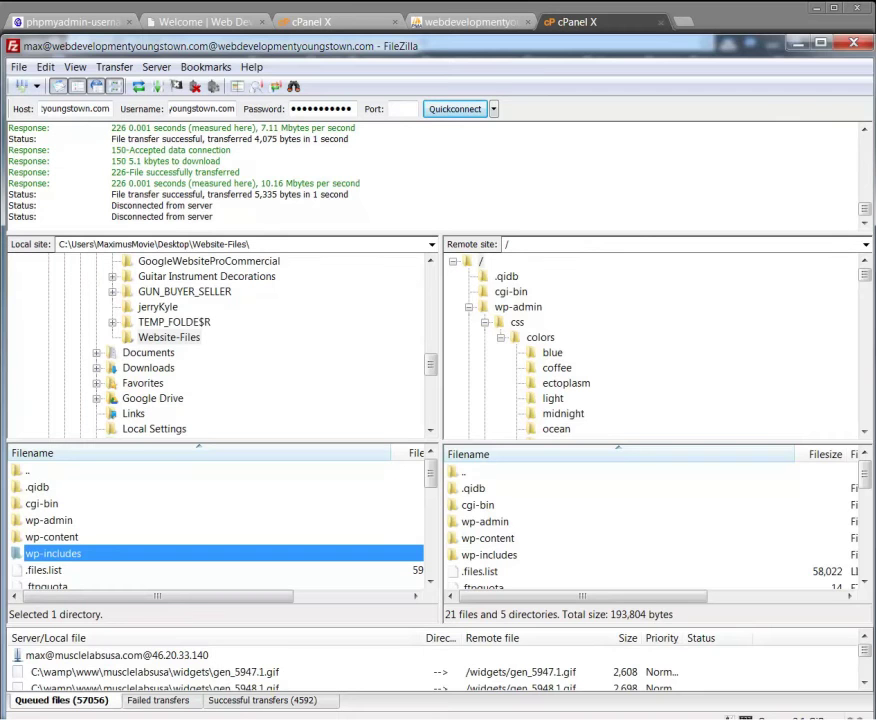
click(55, 111)
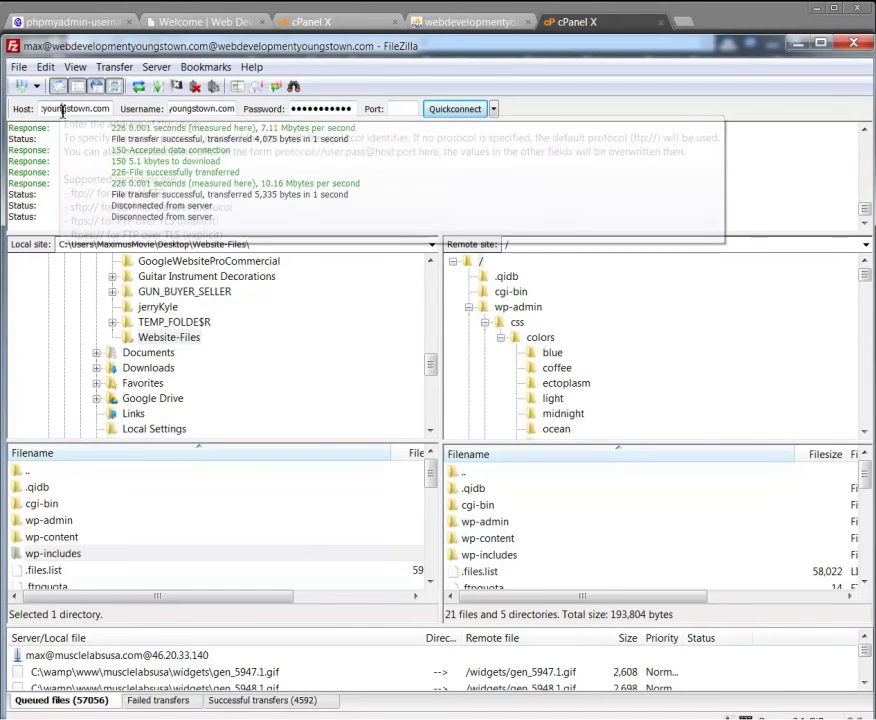
key(ctrl+a)
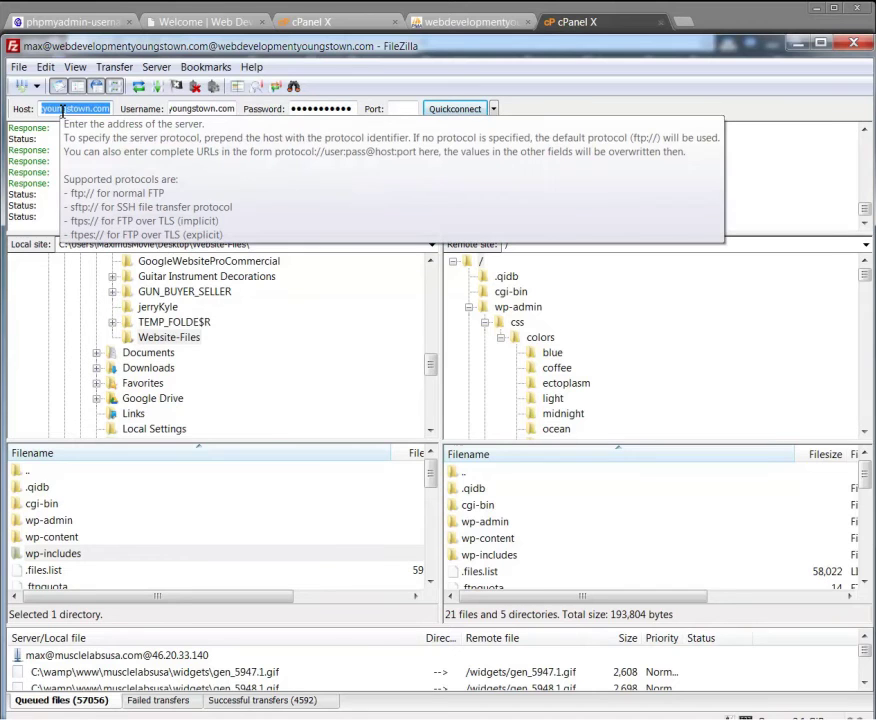
text(a1supple)
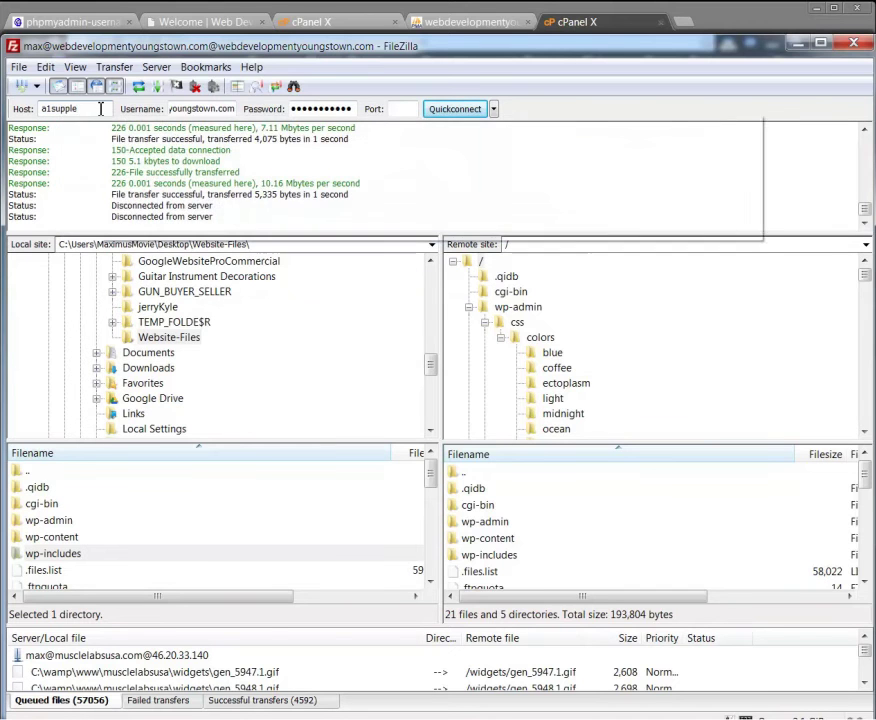
click(493, 27)
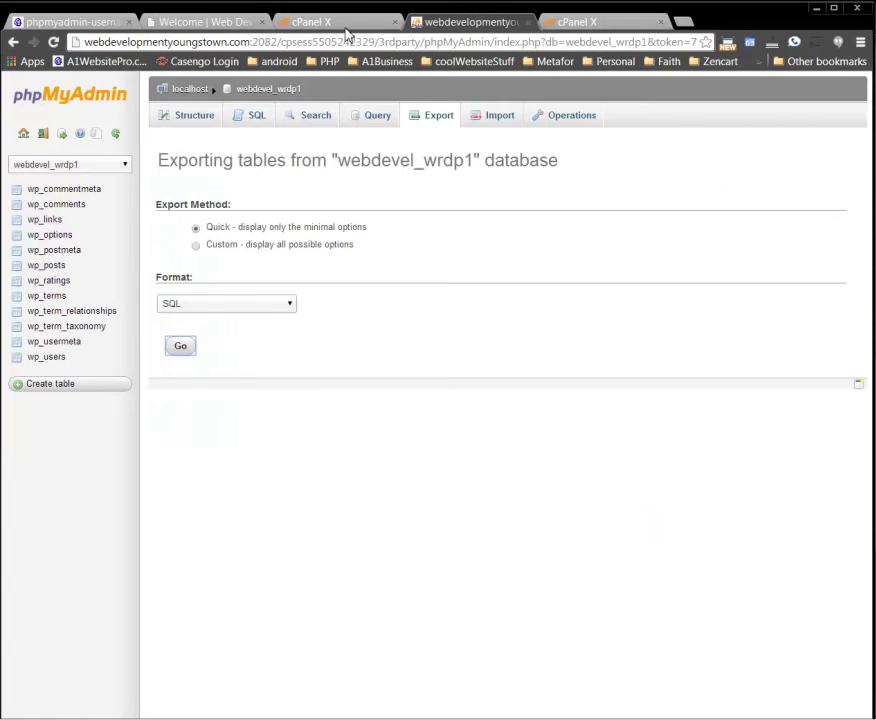
On the cPanel FTP Accounts tab, select the server IP 192.185.114.39 in the address bar.
click(595, 24)
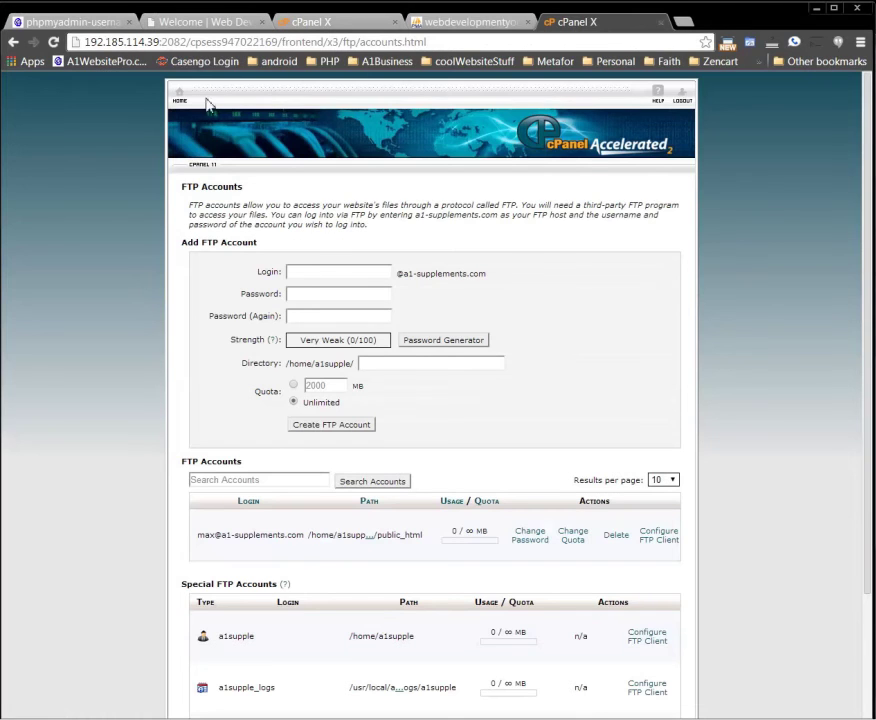
drag(160, 39, 6, 33)
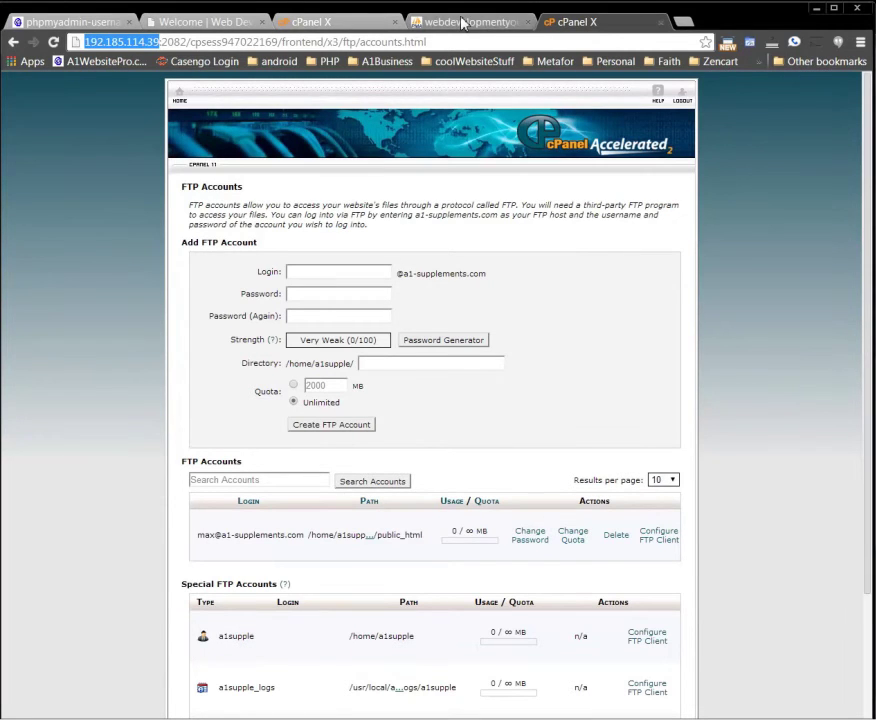
Fill FileZilla with host 192.185.114.39, the new FTP login and its password.
key(alt+Tab)
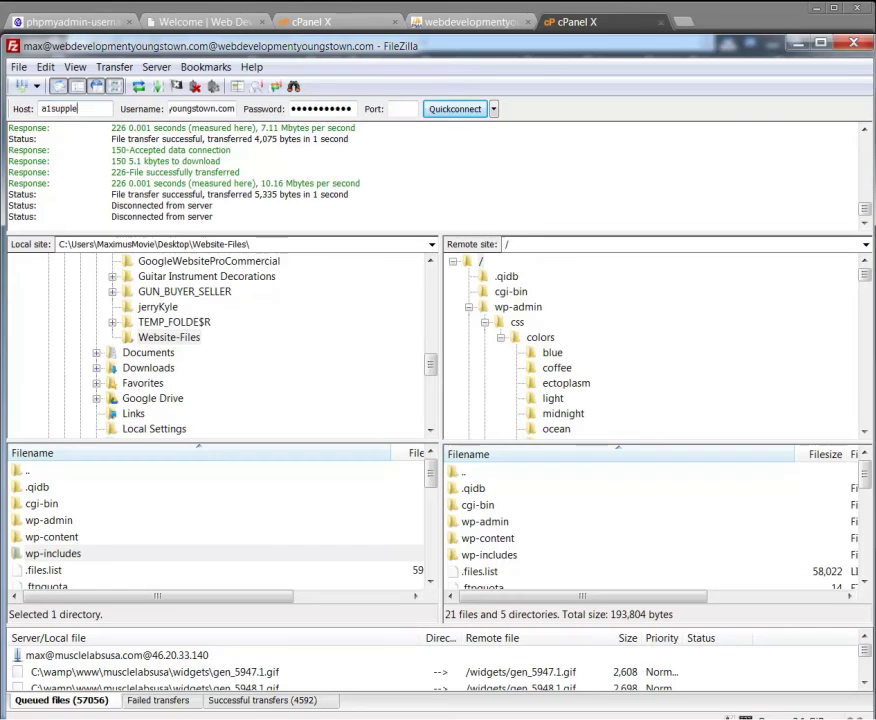
double_click(64, 108)
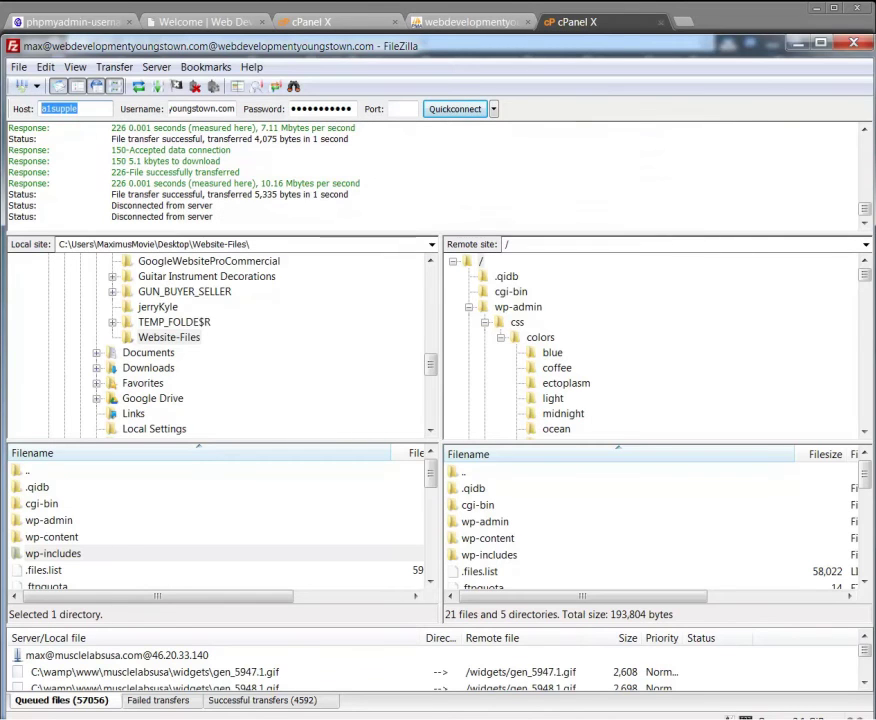
text(/192.185.114.39/)
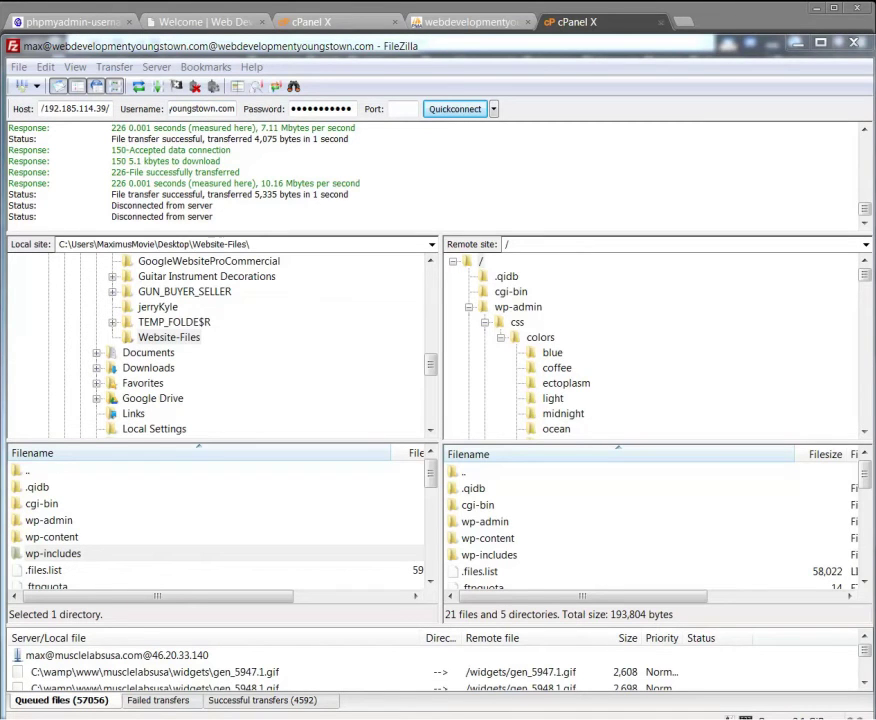
click(212, 112)
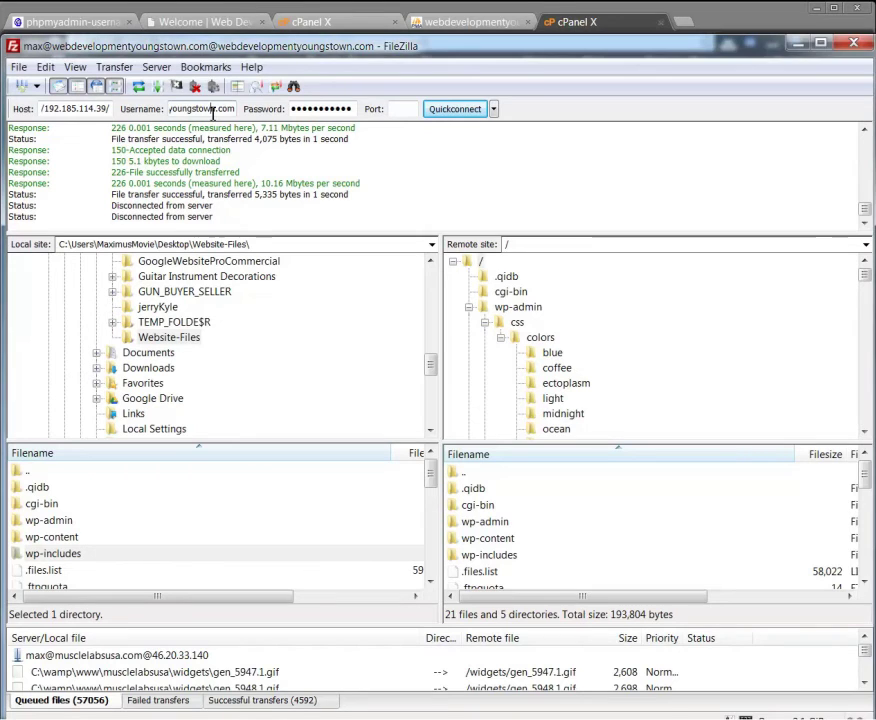
double_click(212, 112)
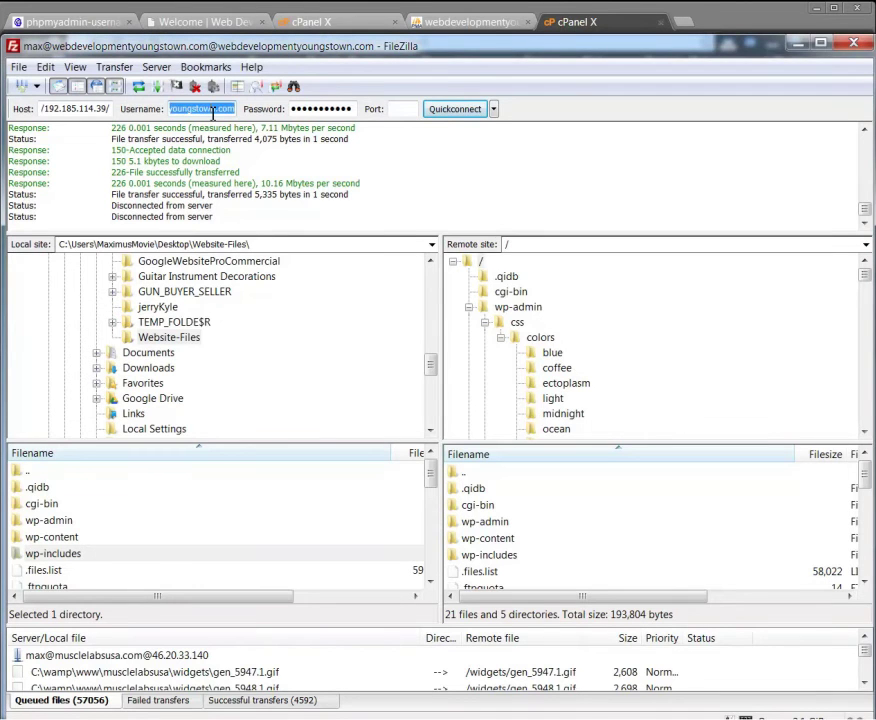
text(max@)
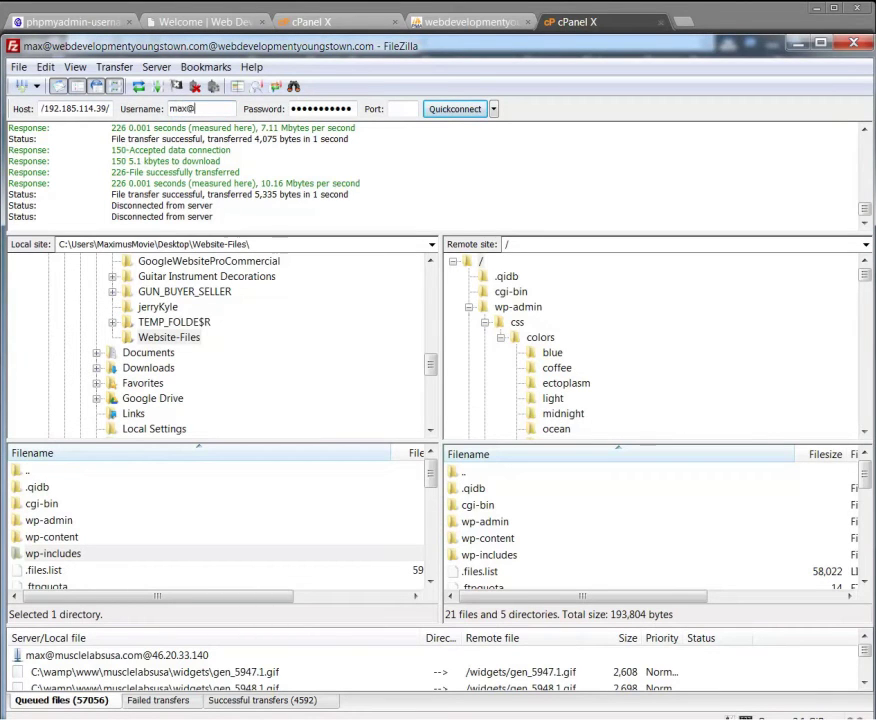
key(ctrl+v)
key(Tab)
text(********)
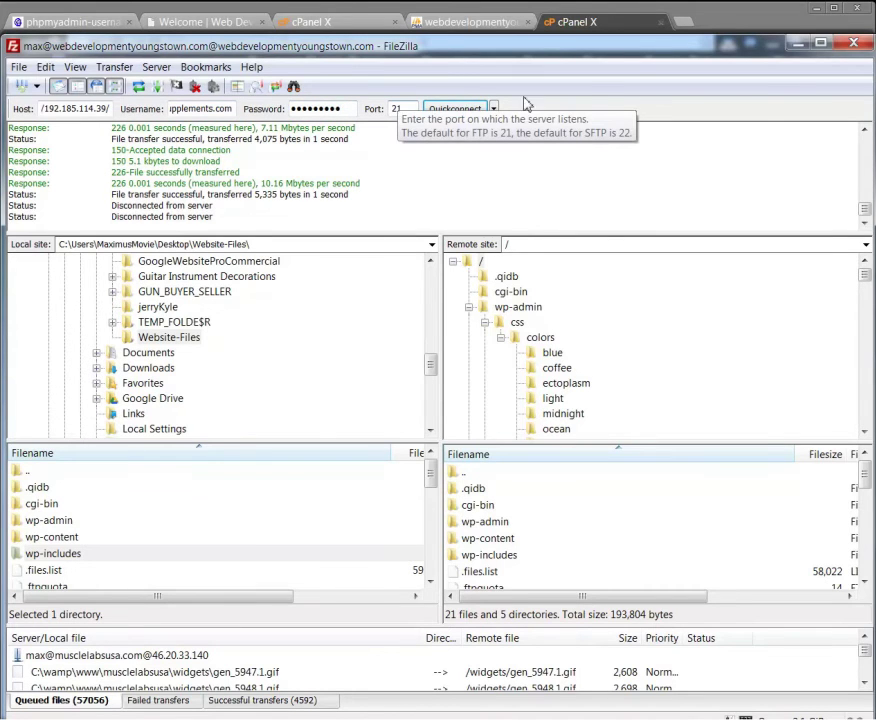
click(446, 110)
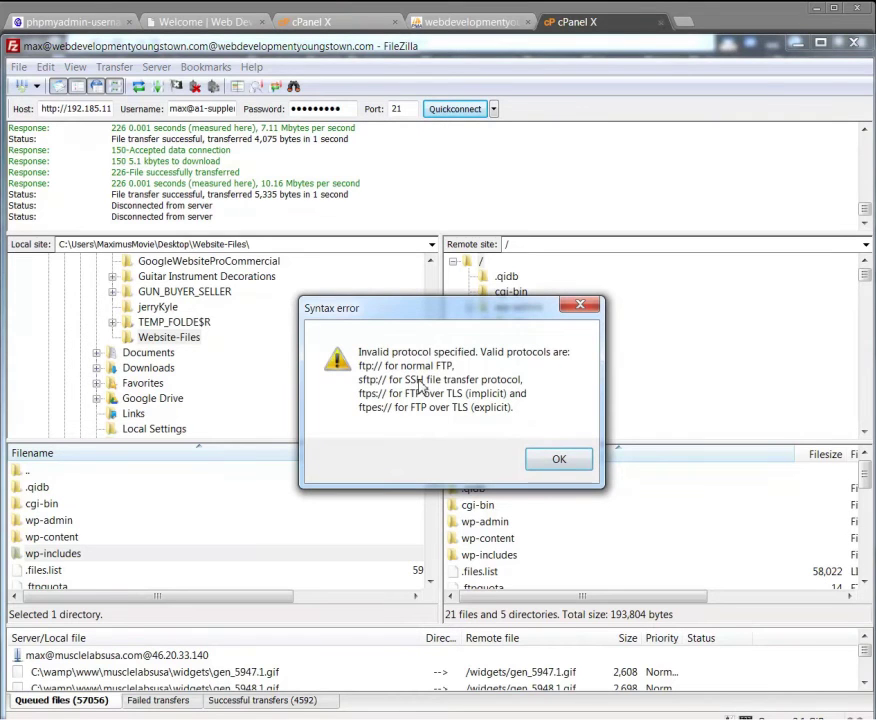
click(594, 311)
mouse_move(57, 110)
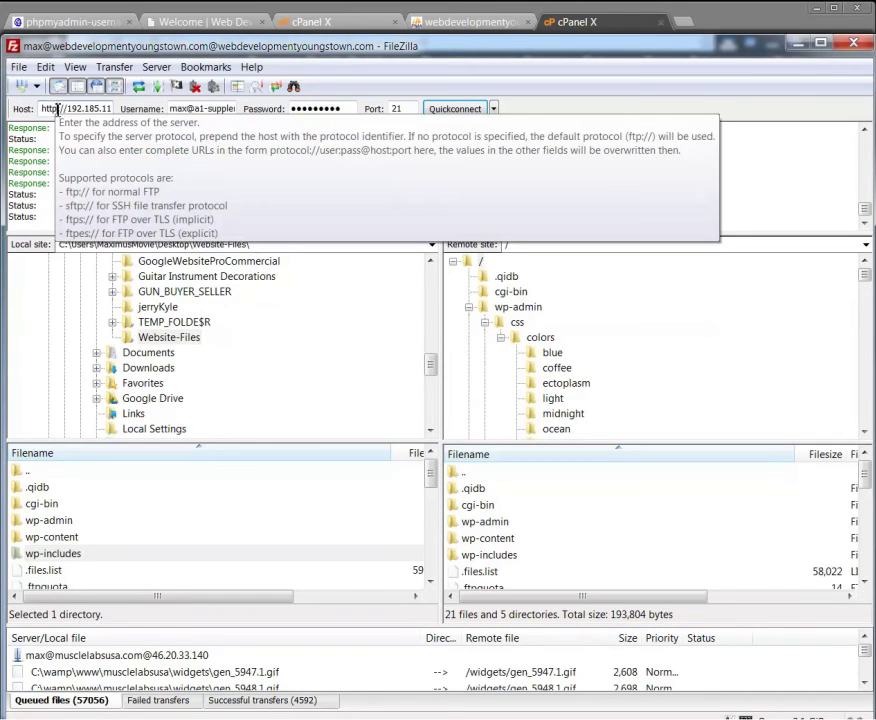
key(BackSpace)
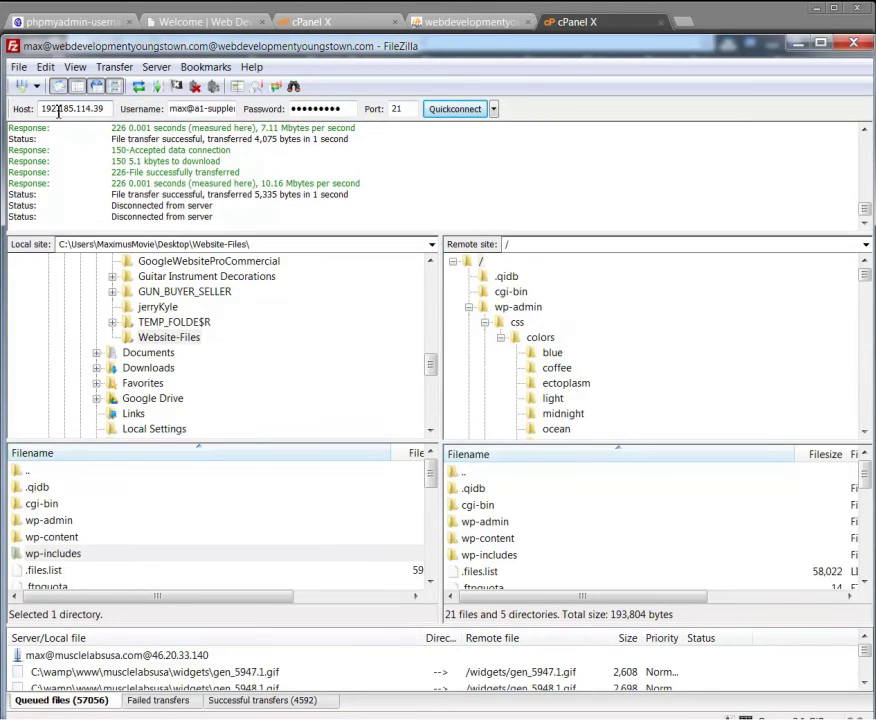
click(463, 110)
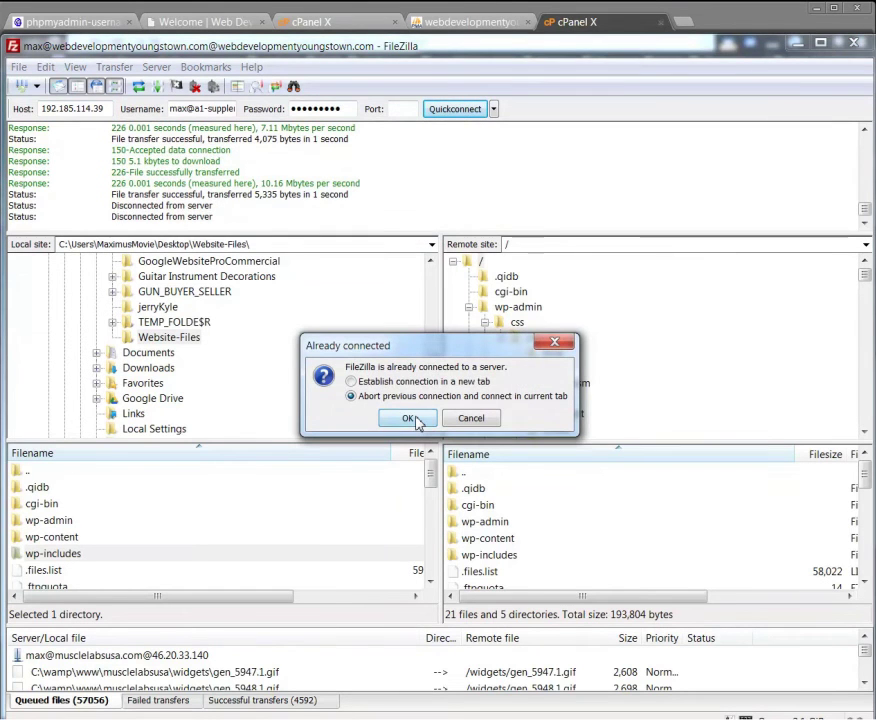
Connect to the new host 192.185.114.39 and open the local and remote wp-content folders side by side.
click(408, 418)
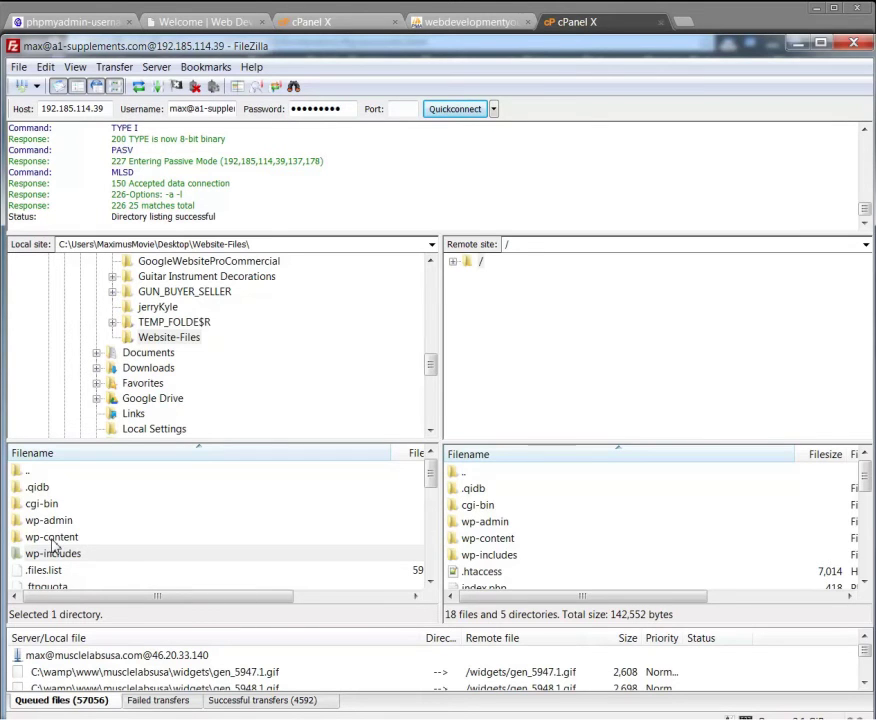
double_click(52, 538)
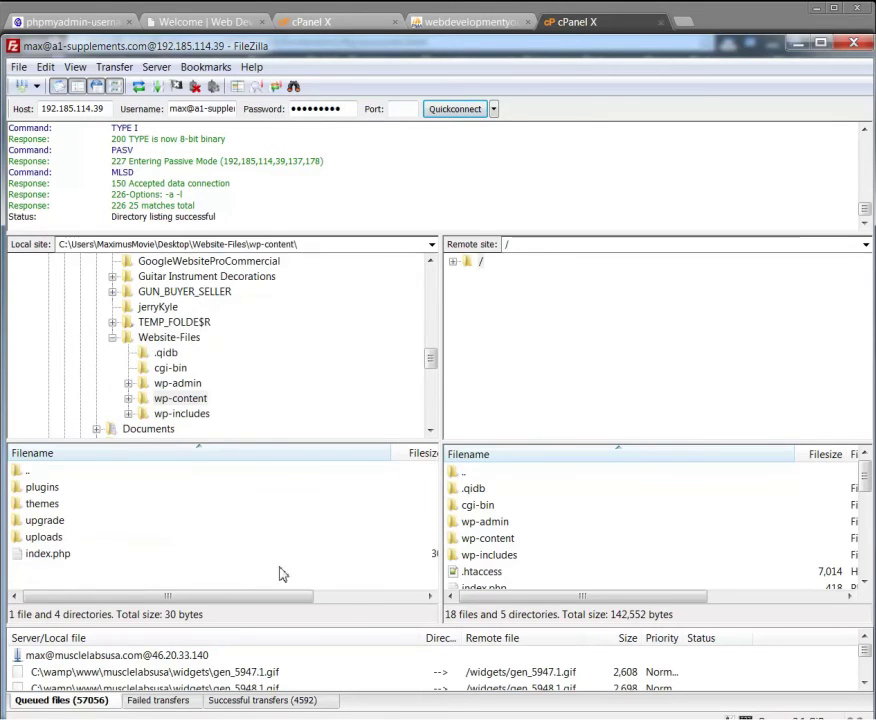
double_click(504, 540)
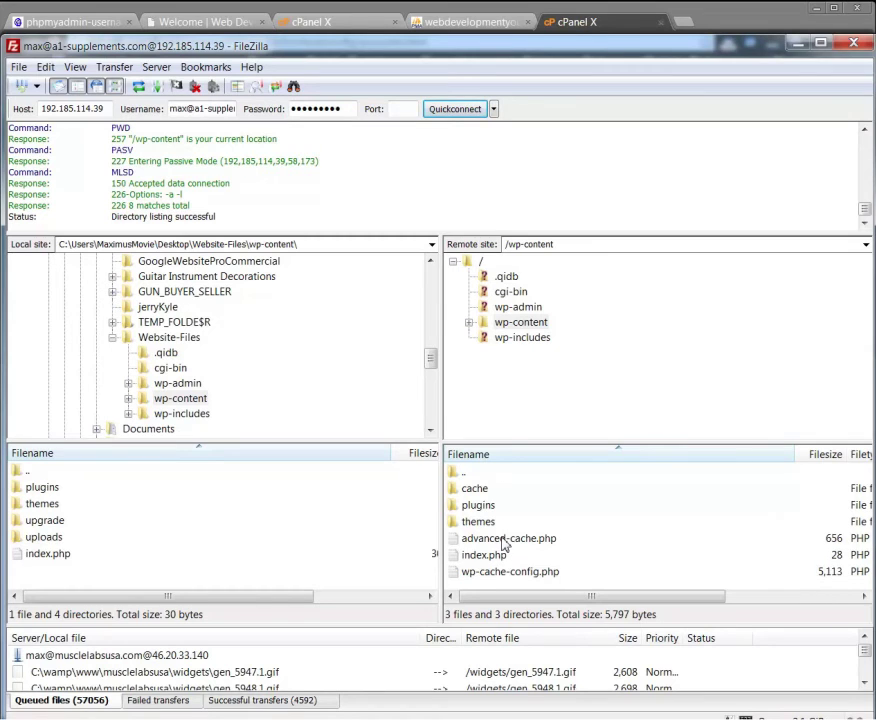
Select the local uploads, themes and plugins folders and view their actions without uploading anything.
click(55, 540)
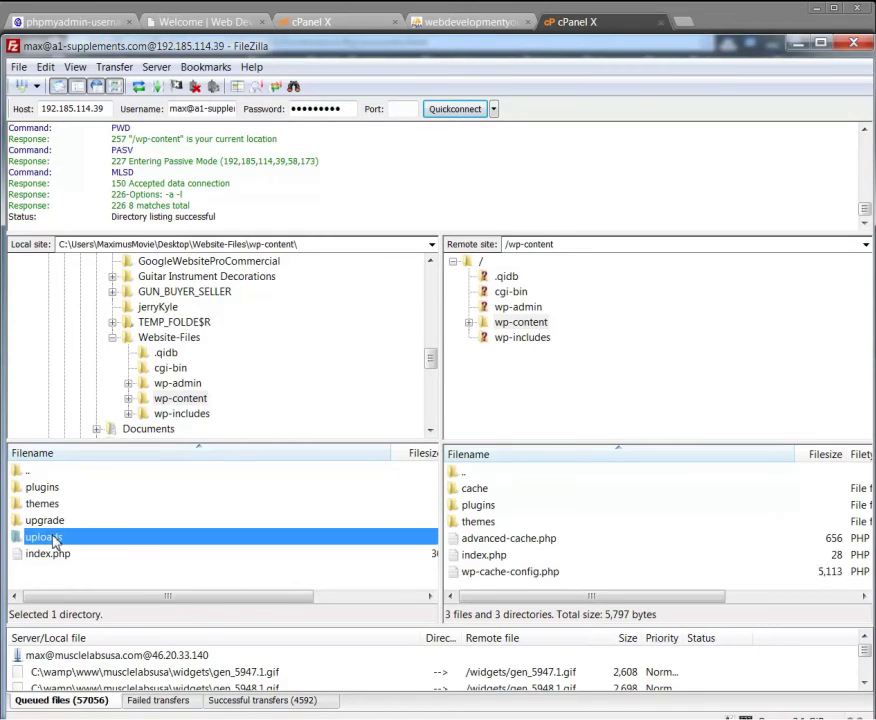
ctrl+click(46, 504)
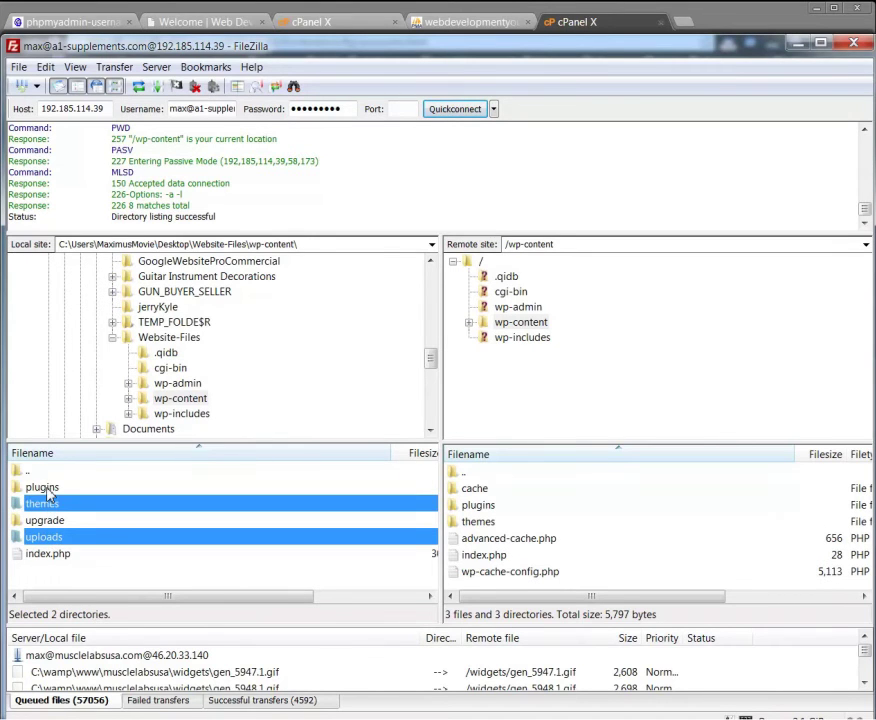
ctrl+click(46, 490)
right_click(47, 490)
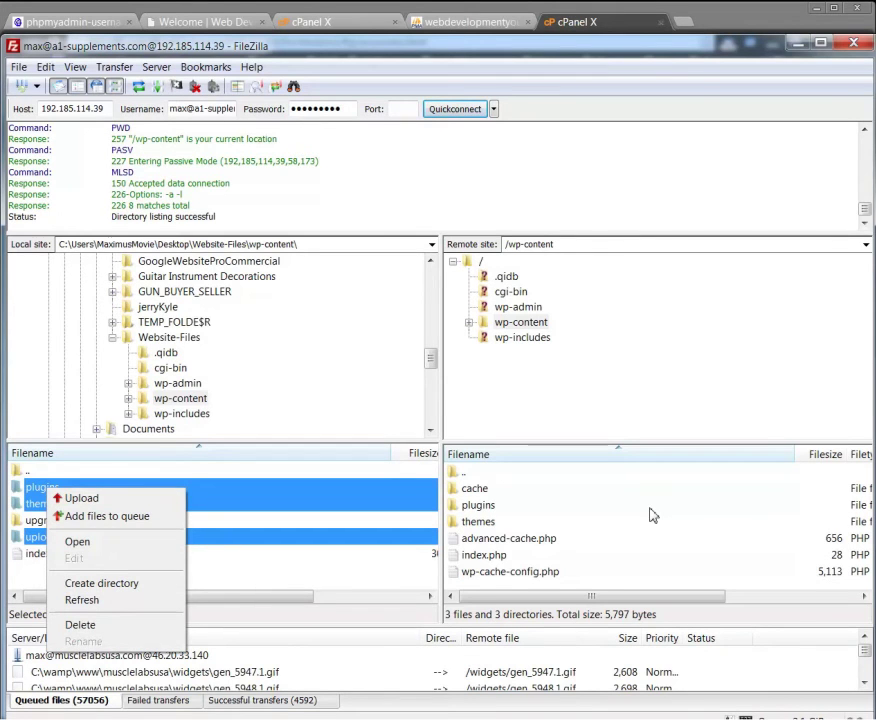
click(478, 505)
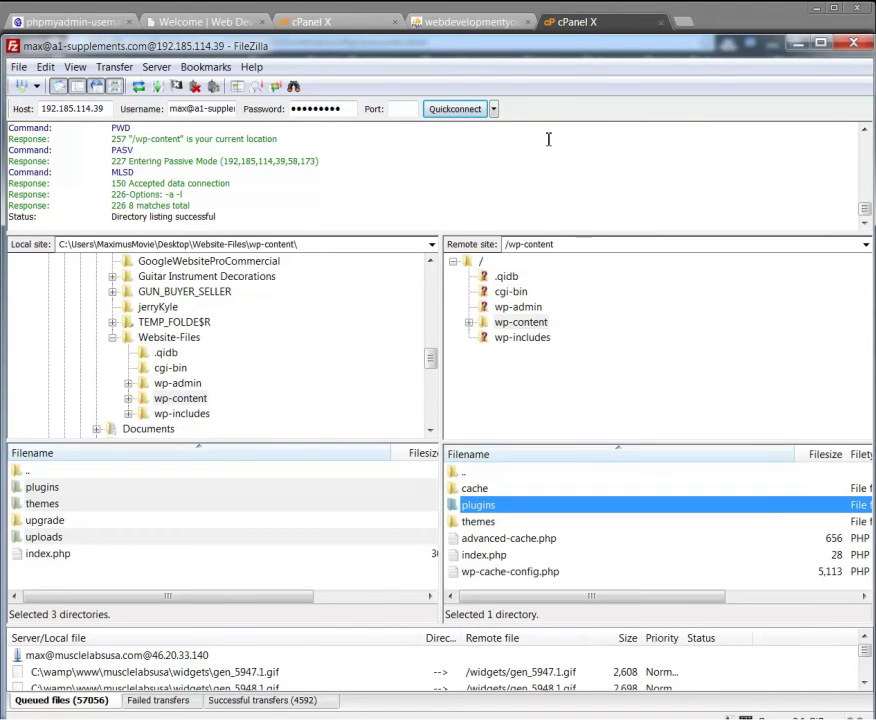
Review the old host's cPanel at webdevelopmentyoungstown.com, then go to the new host's cPanel.
click(316, 22)
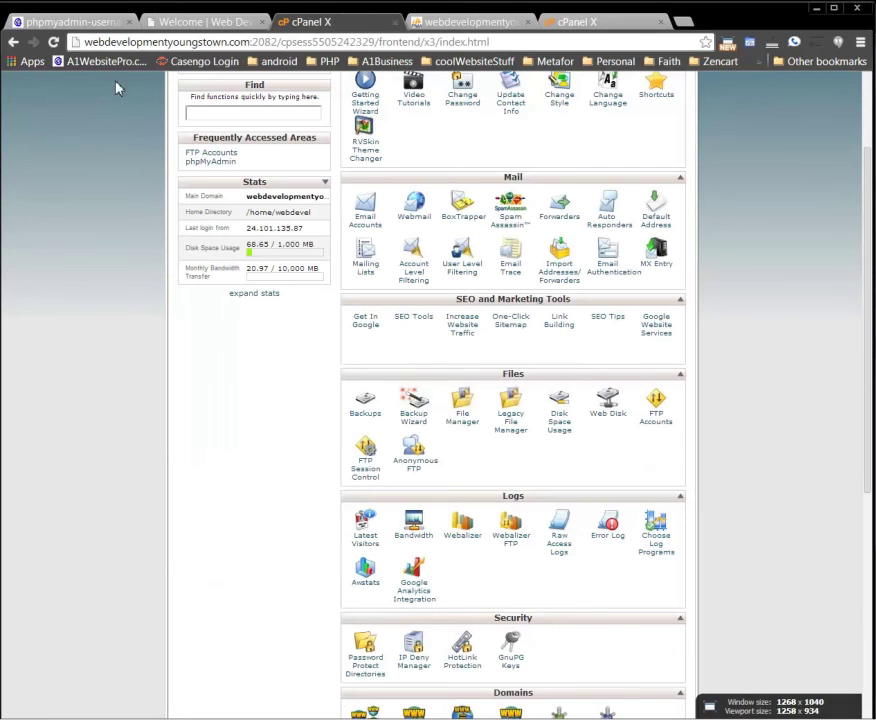
drag(116, 42, 197, 42)
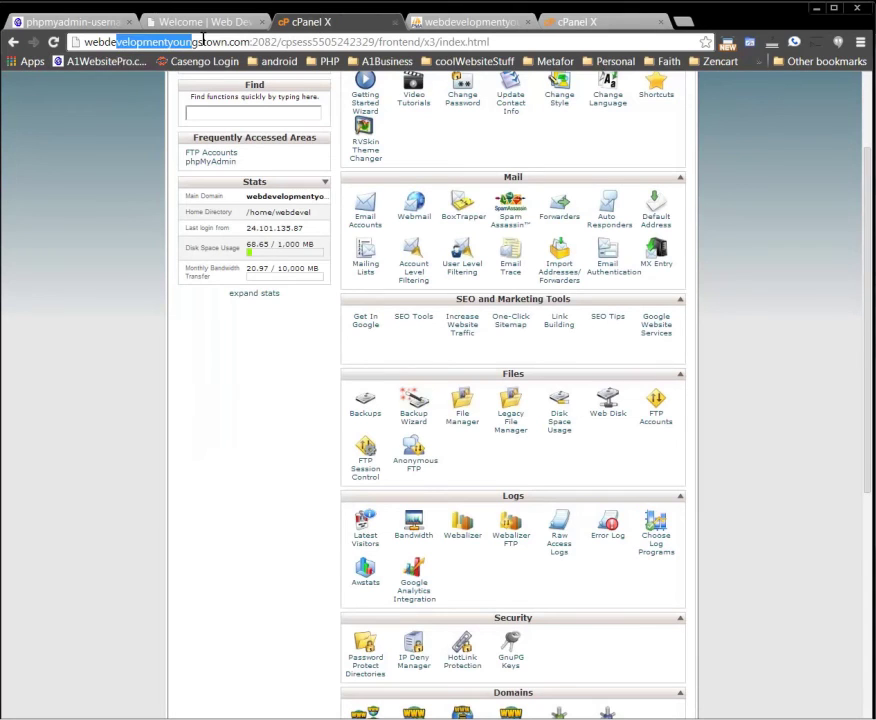
click(268, 336)
scroll(268, 336, down, 1)
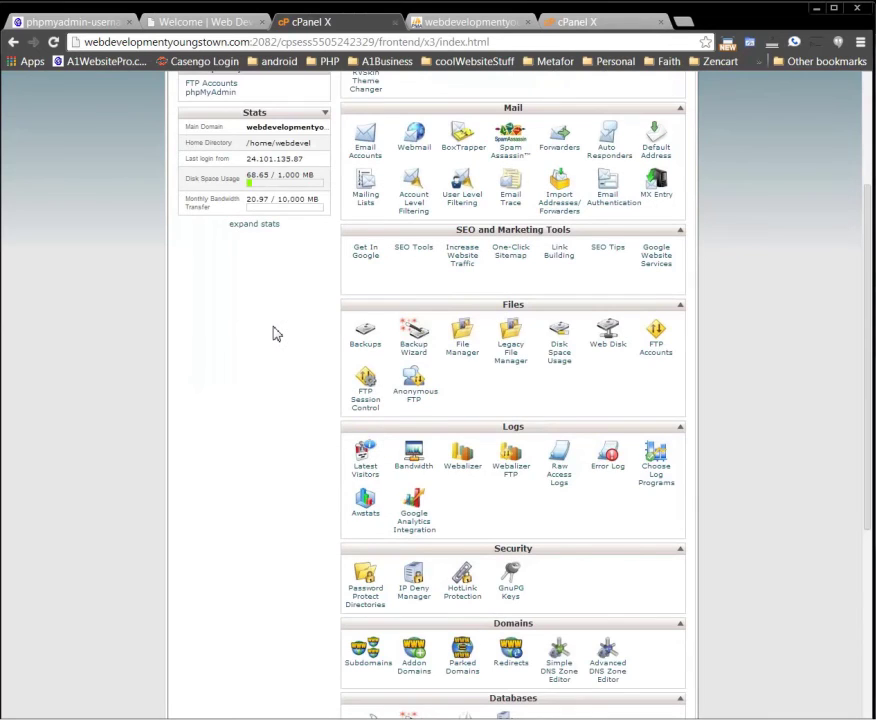
scroll(276, 334, down, 1)
scroll(276, 334, up, 3)
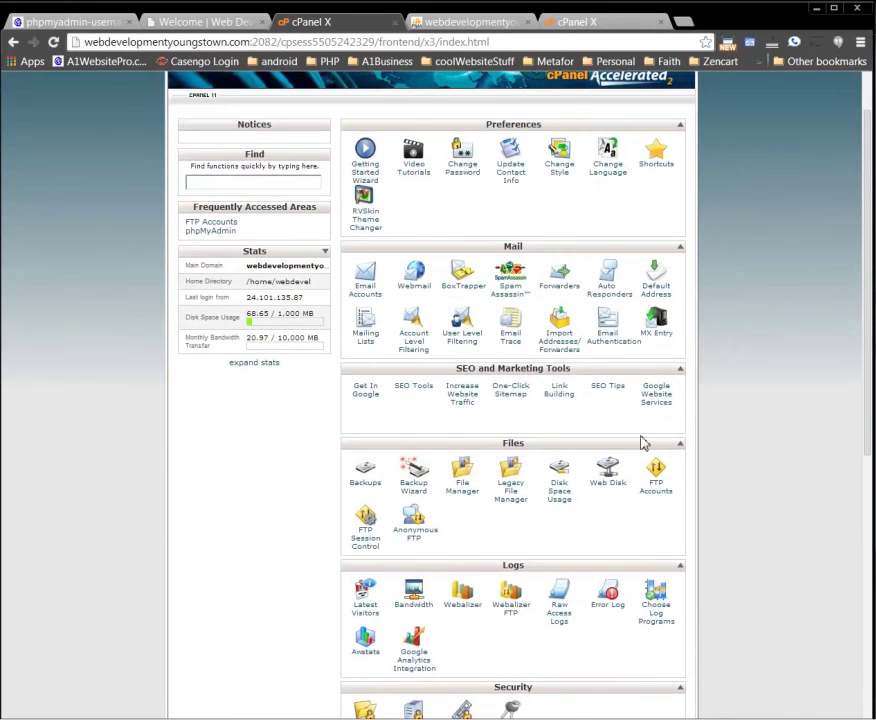
scroll(626, 438, up, 1)
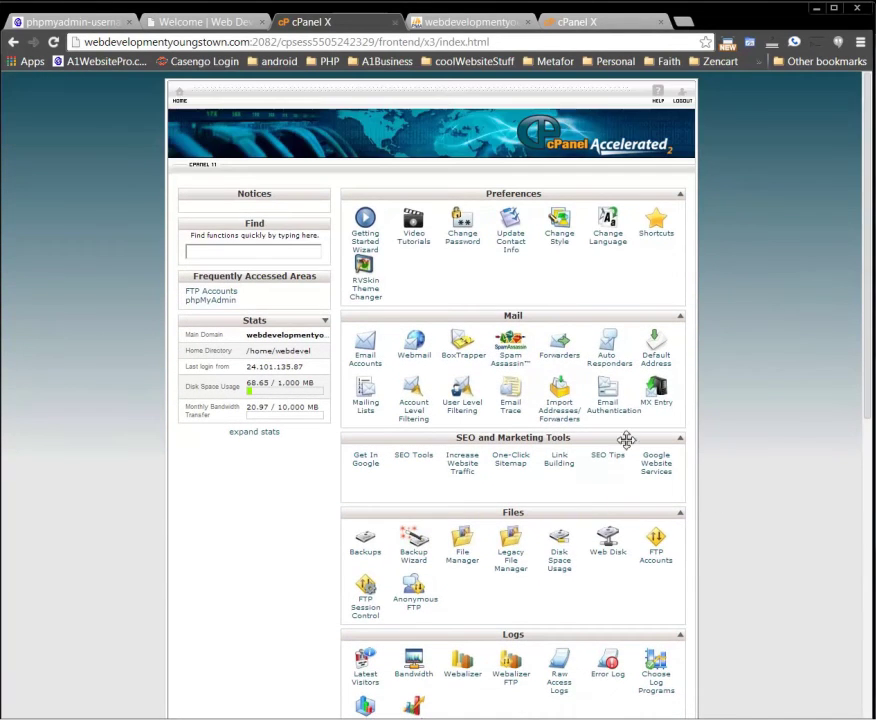
scroll(731, 428, down, 6)
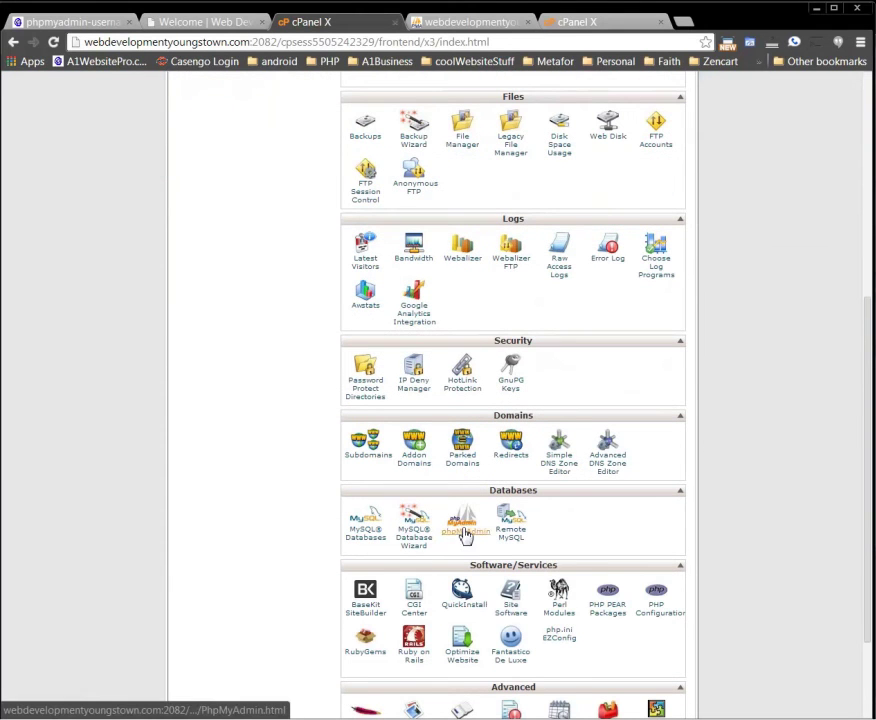
click(576, 22)
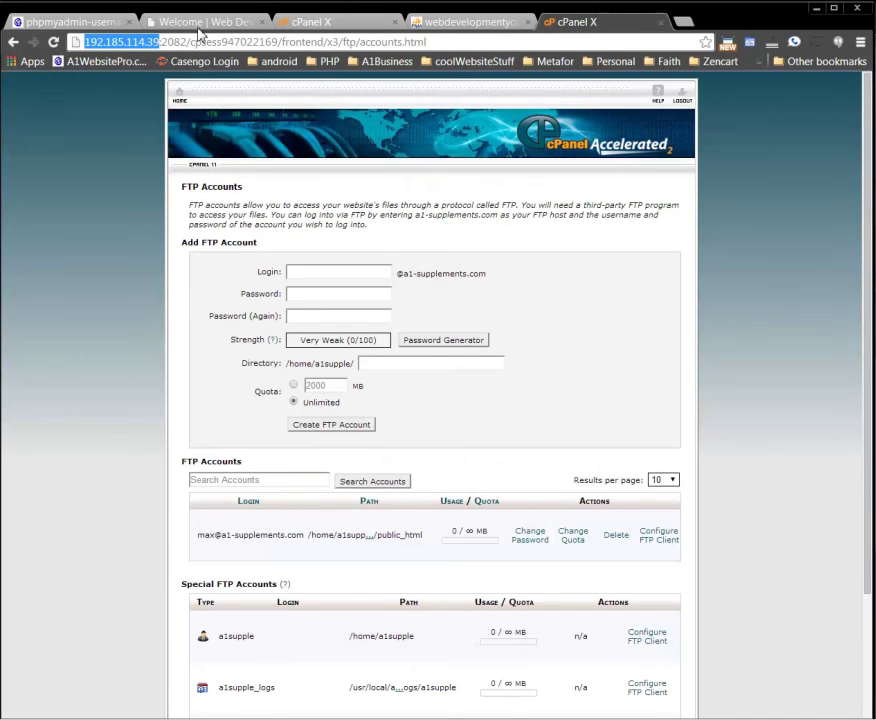
Return to the new host's cPanel home, try phpMyAdmin, and dismiss the root-override warning.
click(180, 93)
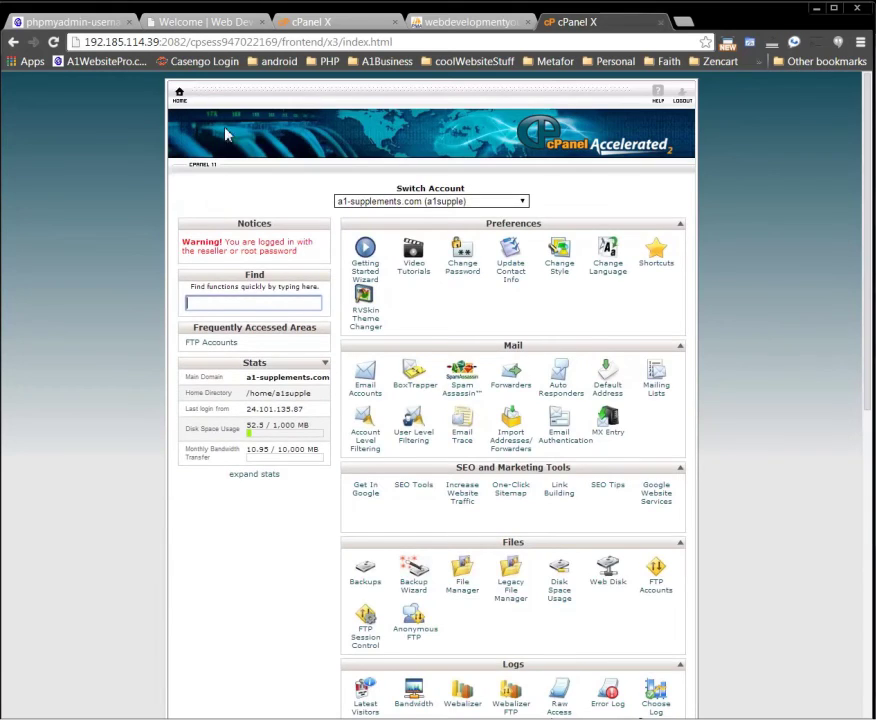
scroll(743, 438, down, 3)
scroll(743, 438, down, 2)
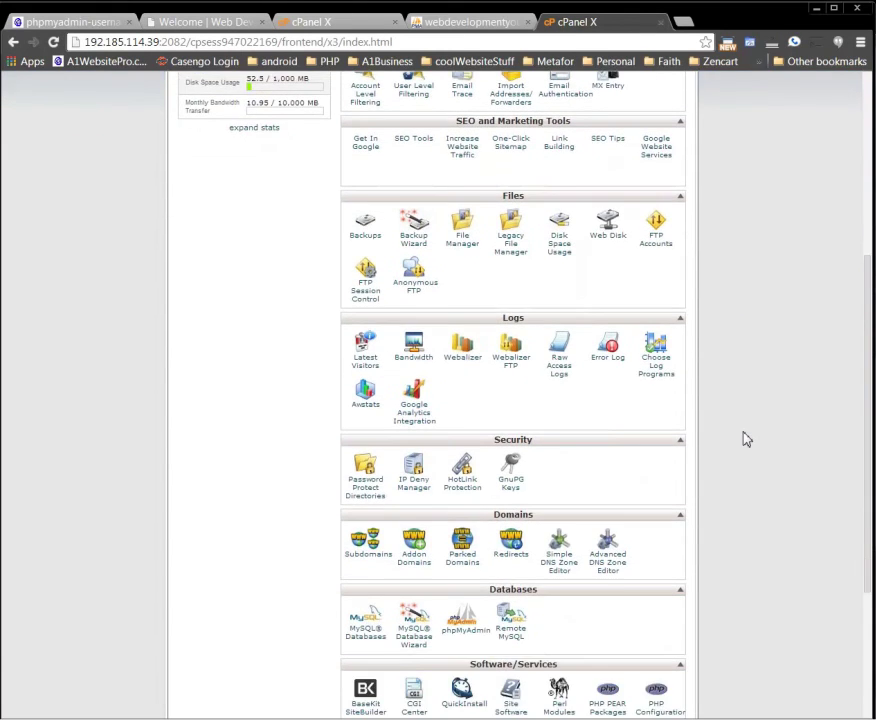
click(466, 566)
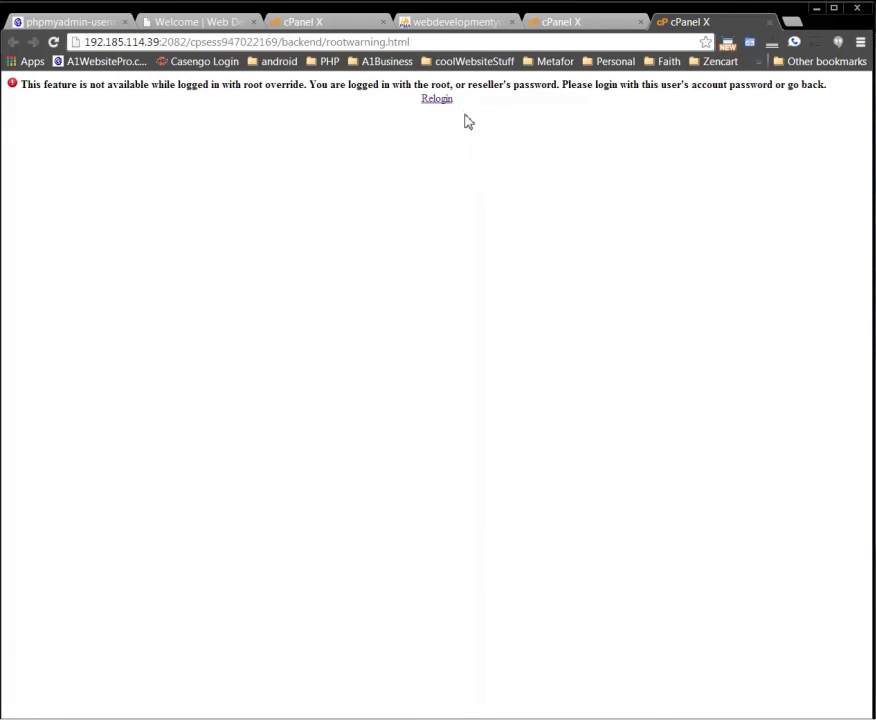
click(770, 22)
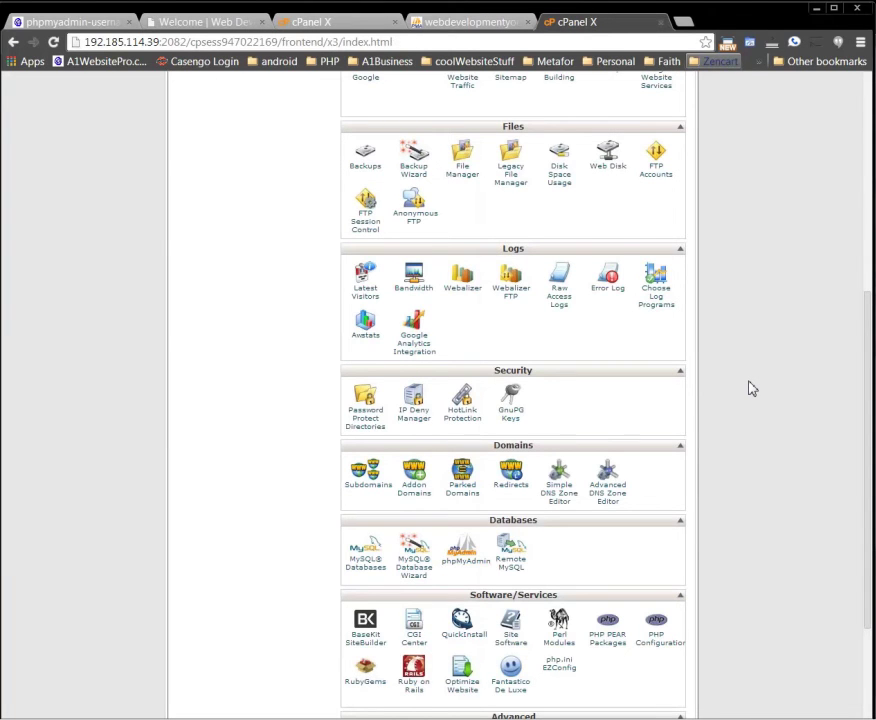
Open phpMyAdmin from the freshly logged-in cPanel session, then close it again.
key(ctrl+shift+Tab)
key(ctrl+shift+Tab)
scroll(731, 414, down, 3)
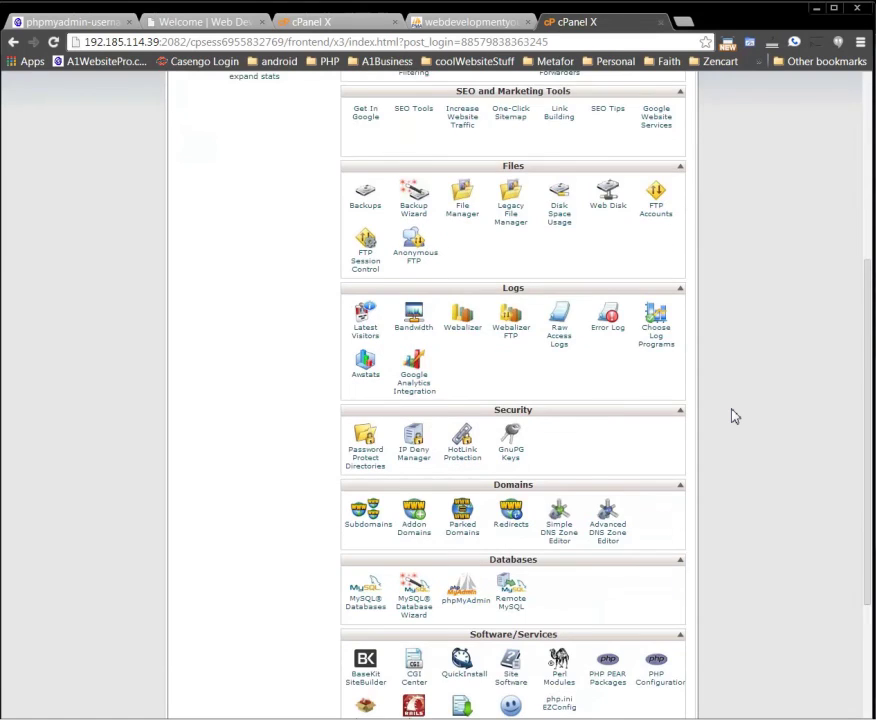
scroll(735, 416, down, 2)
click(462, 456)
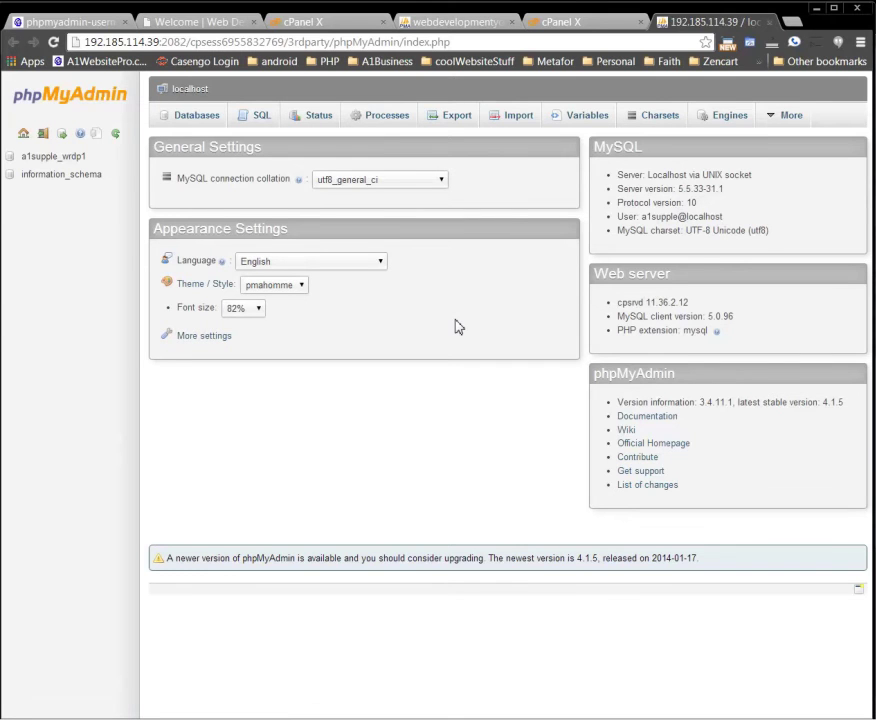
click(770, 23)
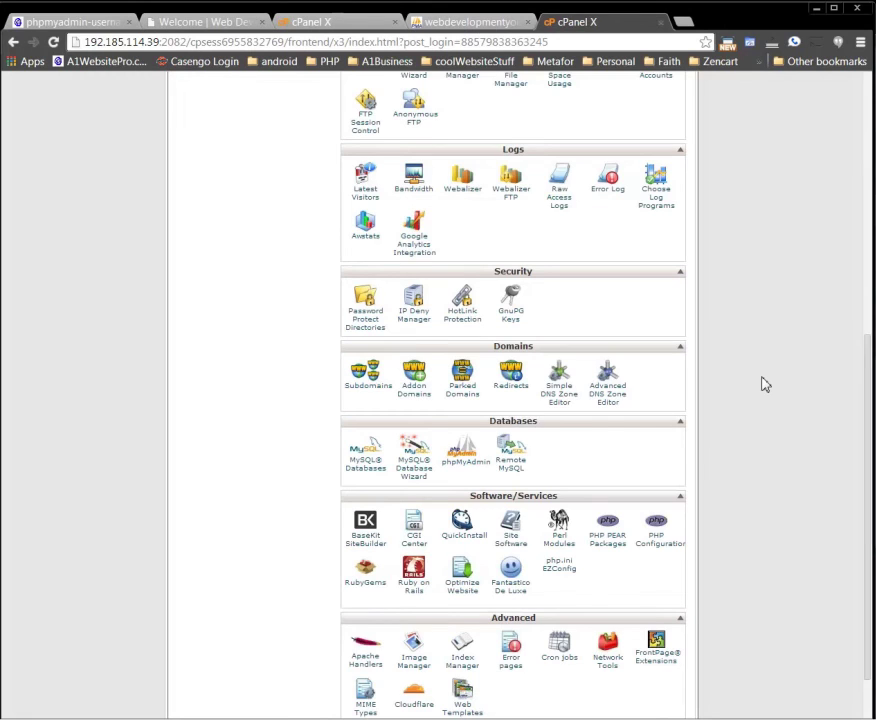
Check QuickInstall's WordPress entry, then open phpMyAdmin listing the a1supple_wrdp1 database.
scroll(765, 384, down, 2)
click(465, 462)
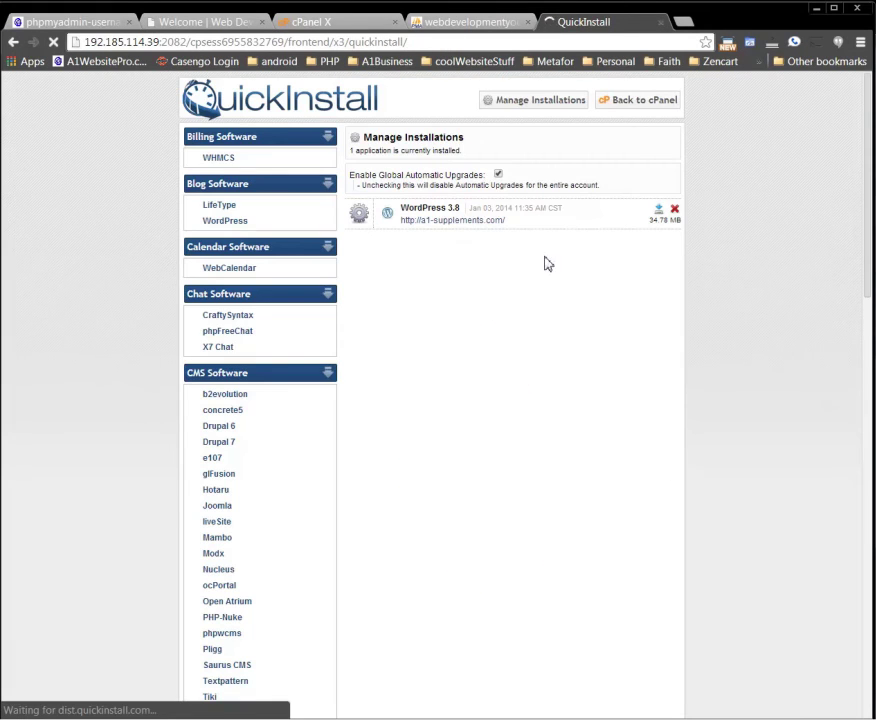
click(227, 224)
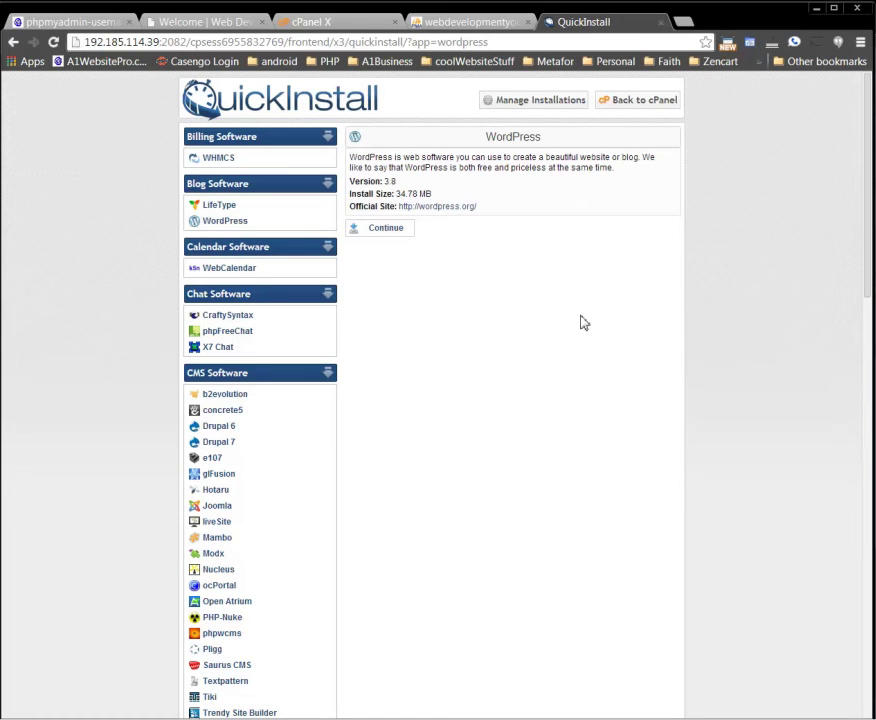
click(13, 44)
click(13, 44)
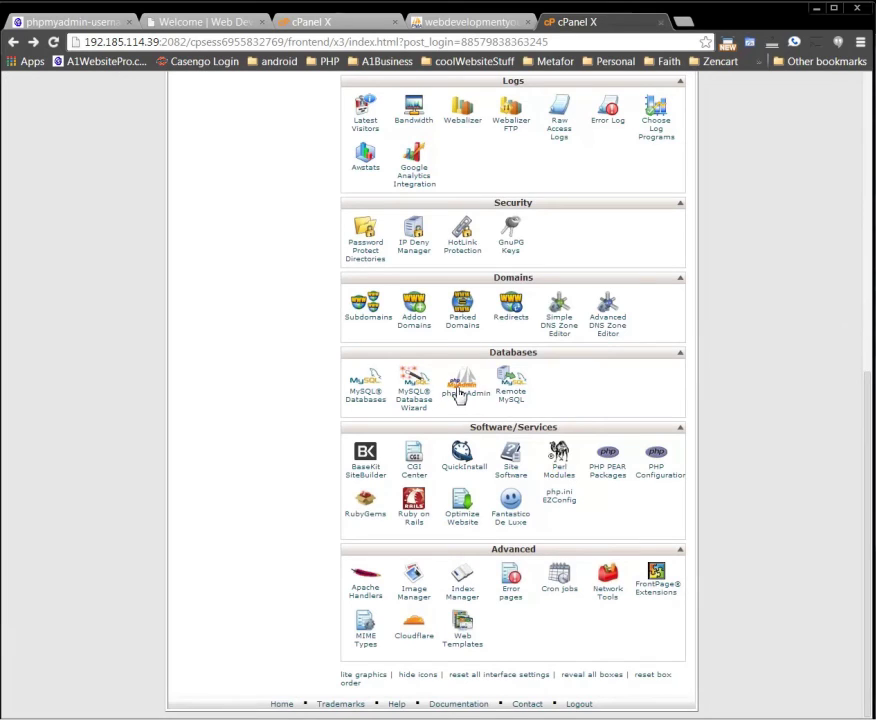
click(467, 401)
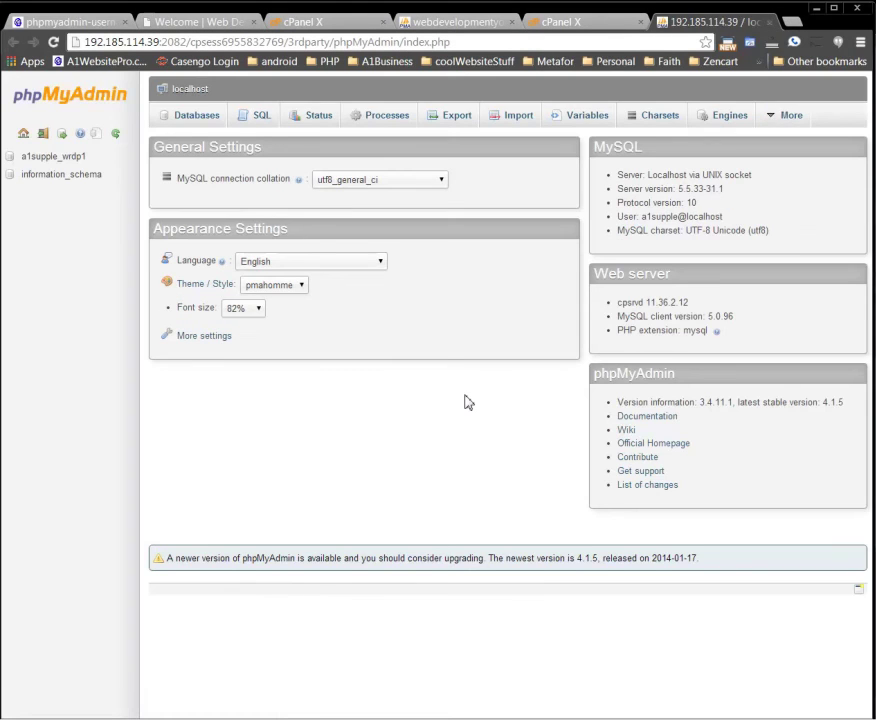
Drop all 11 wp_ tables from a1supple_wrdp1 using Check All and confirming the drop.
click(58, 157)
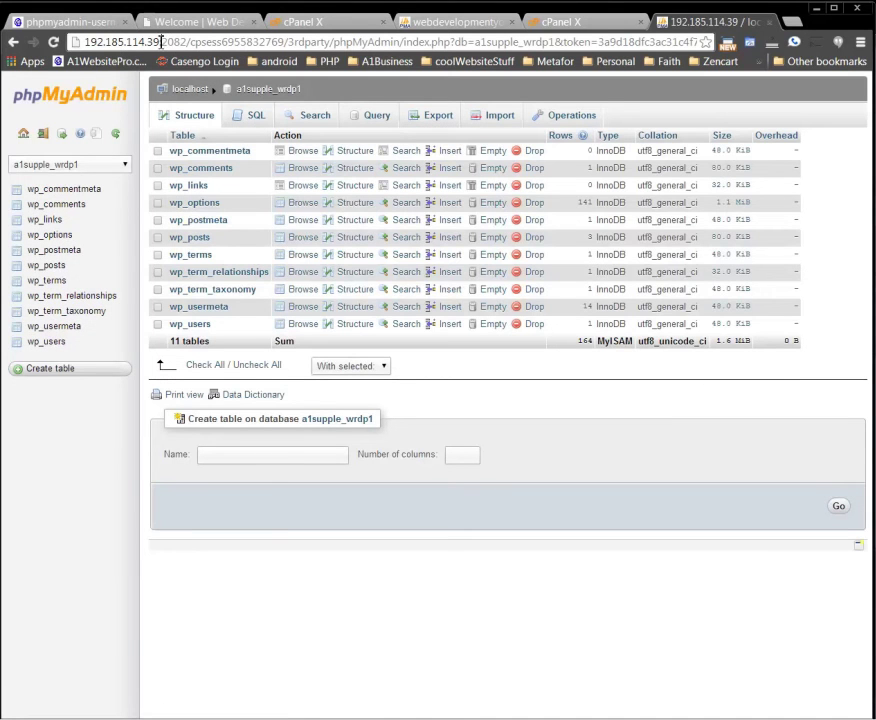
drag(161, 42, 32, 48)
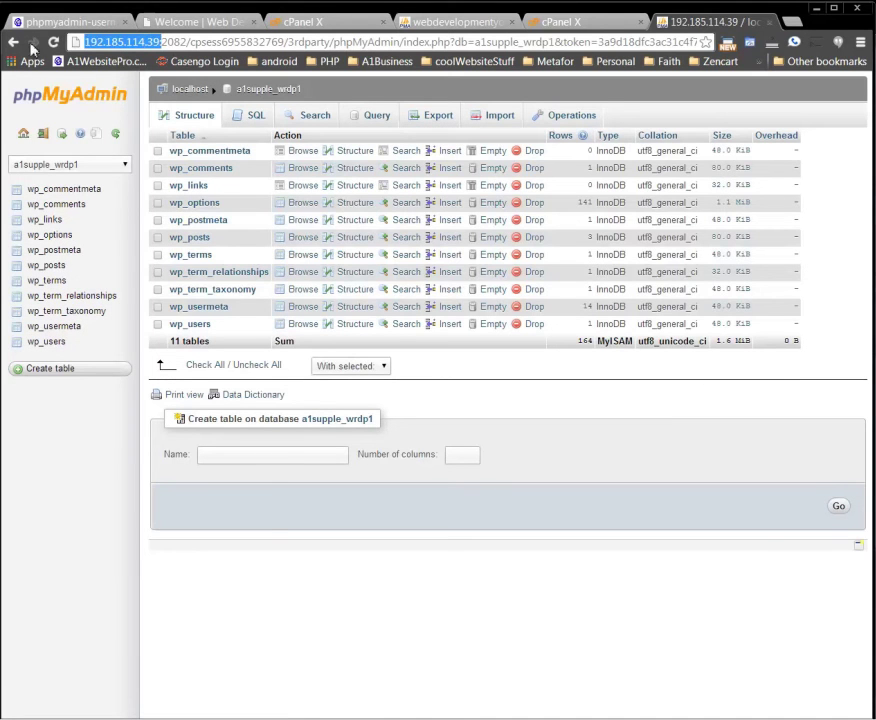
click(206, 366)
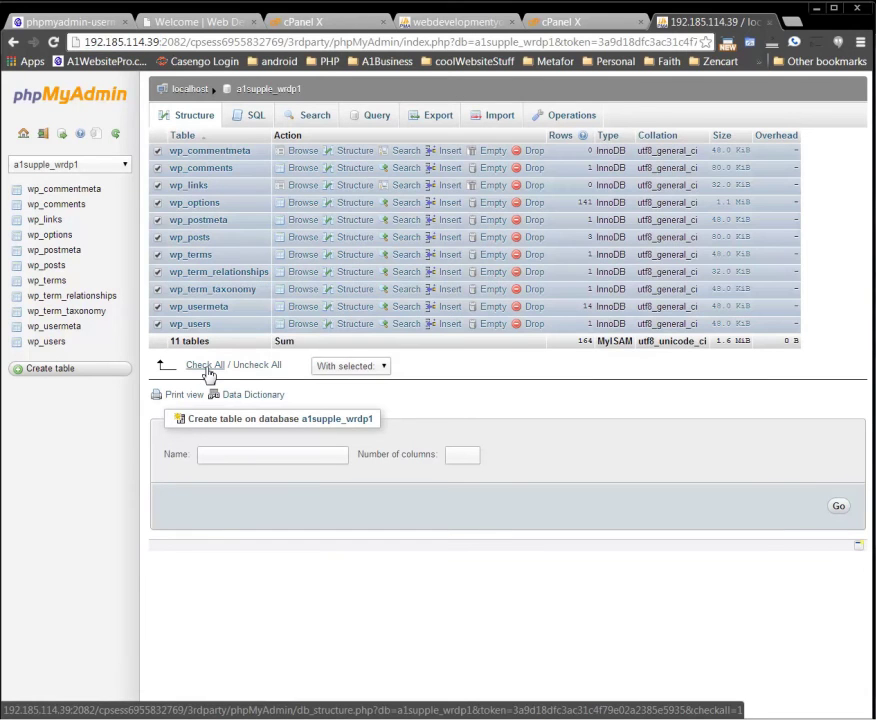
click(370, 370)
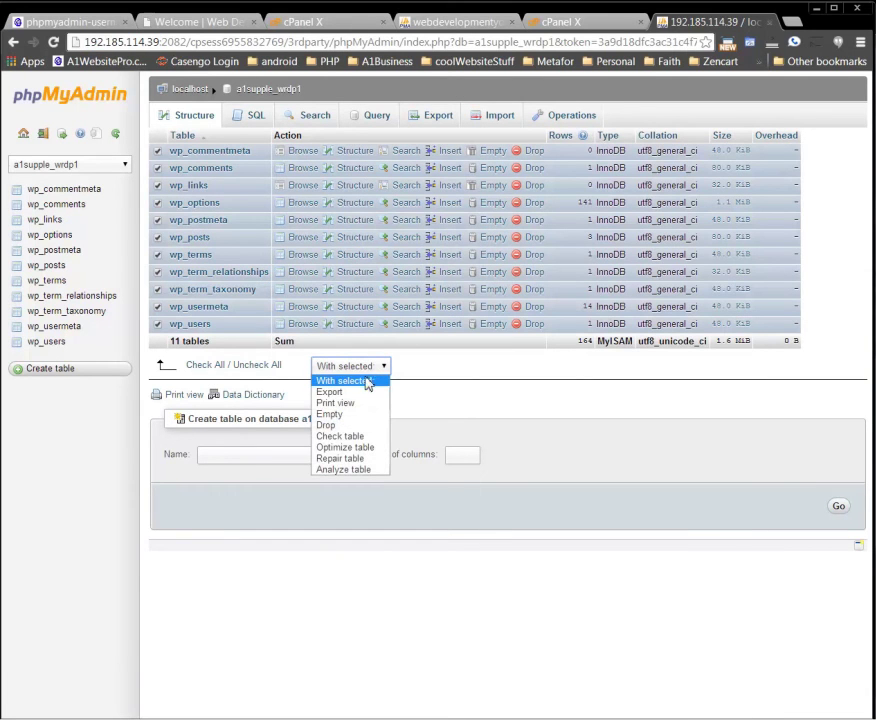
click(337, 427)
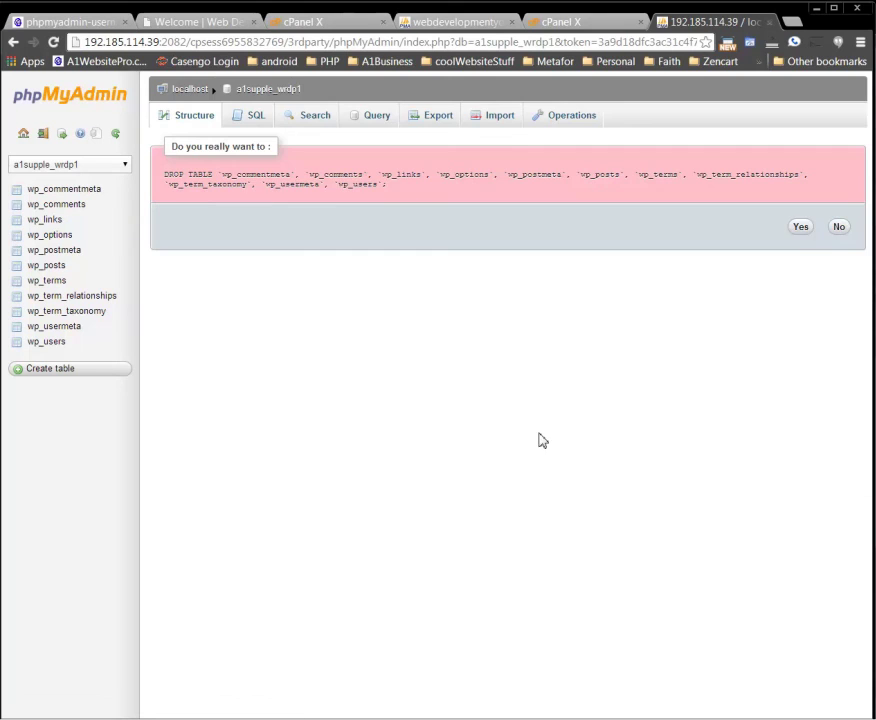
click(801, 228)
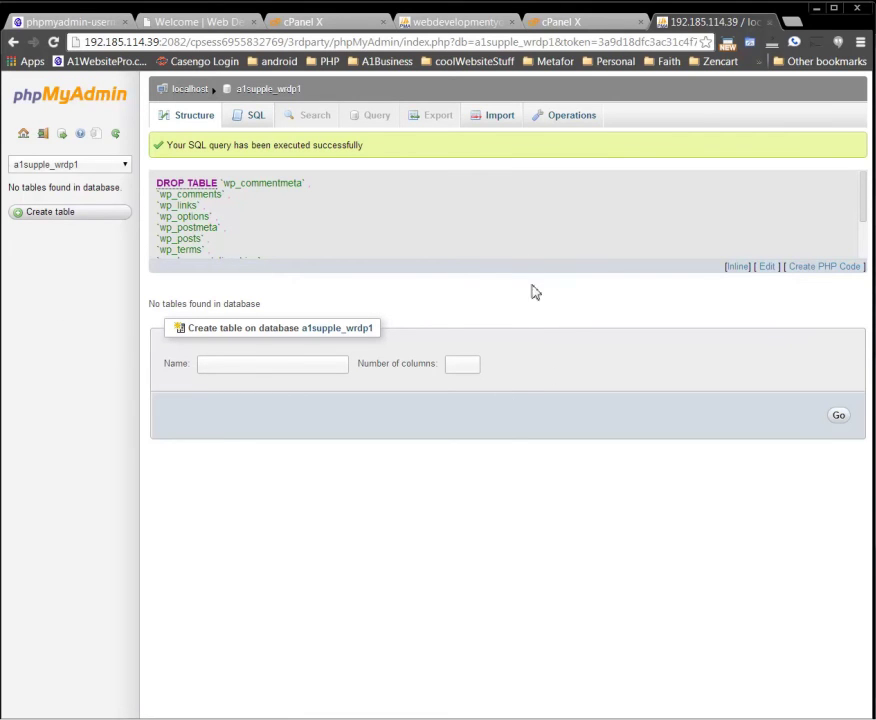
Import webdevel_wrdp1.sql from the Media folder into a1supple_wrdp1, running 41 queries.
click(501, 125)
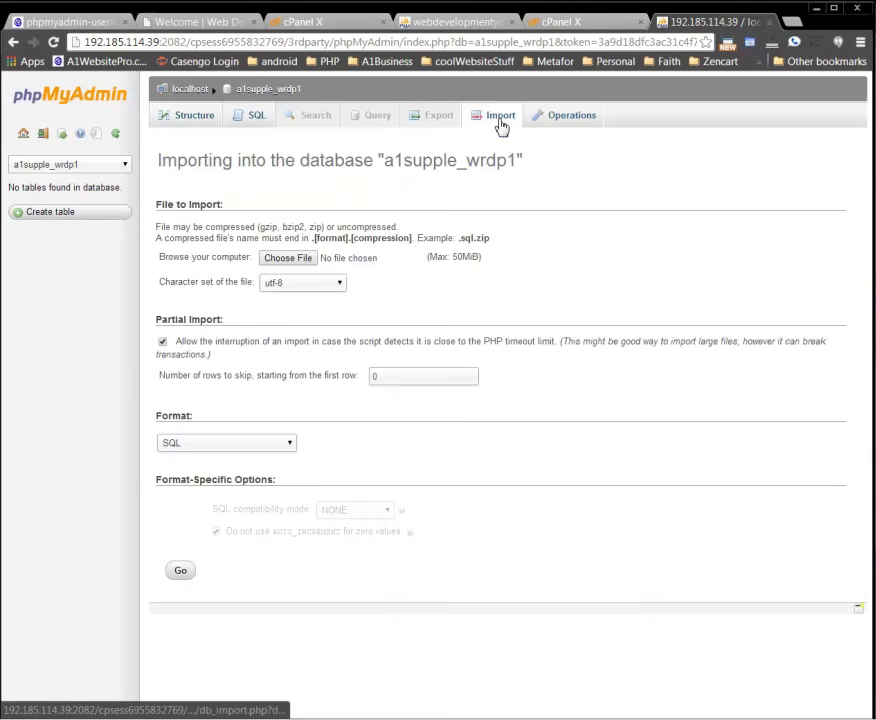
click(288, 260)
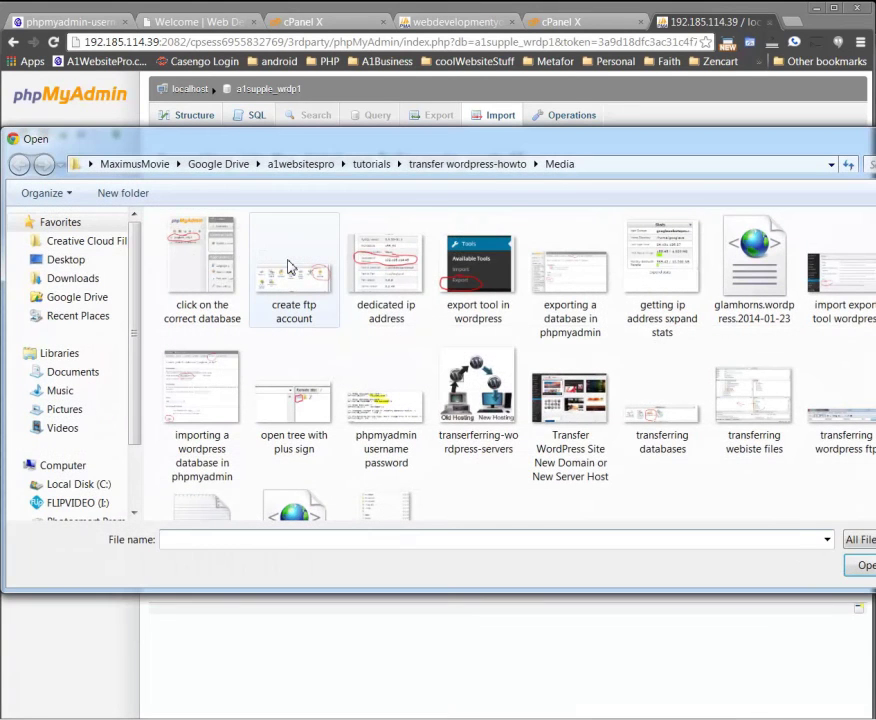
drag(522, 145, 412, 100)
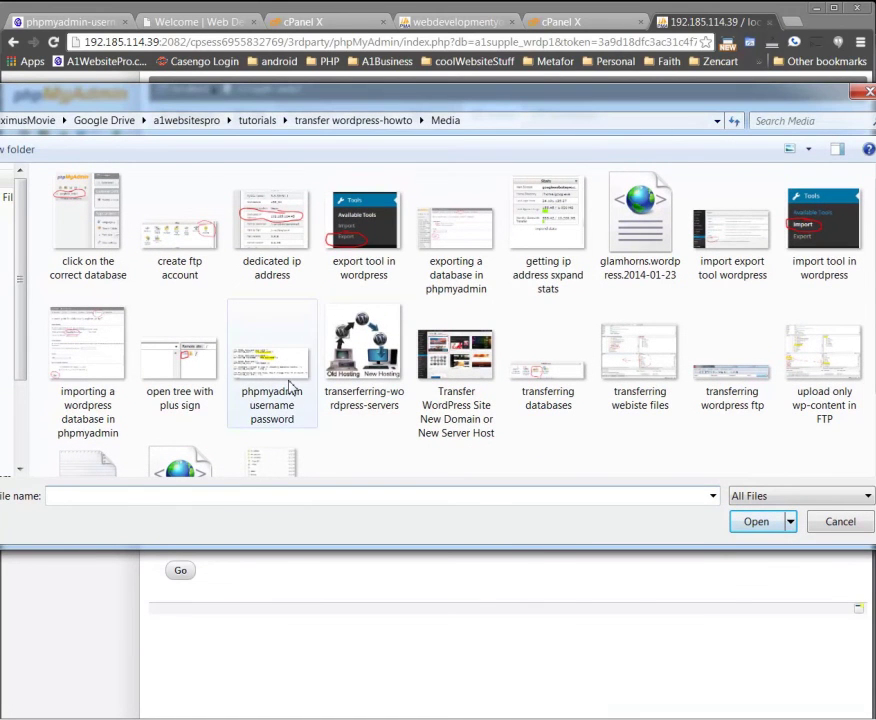
click(290, 385)
scroll(289, 385, down, 1)
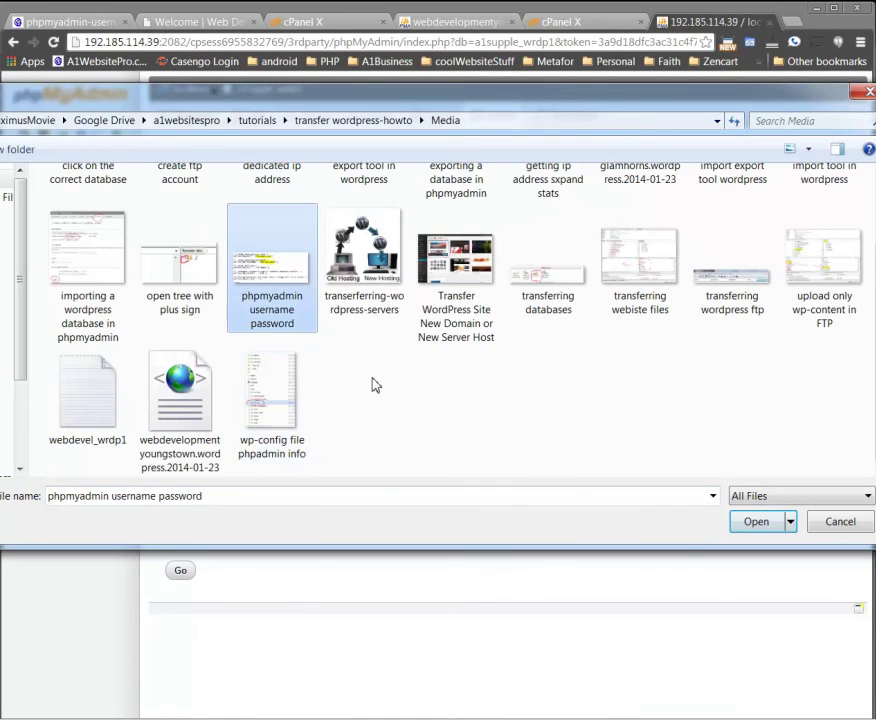
click(83, 401)
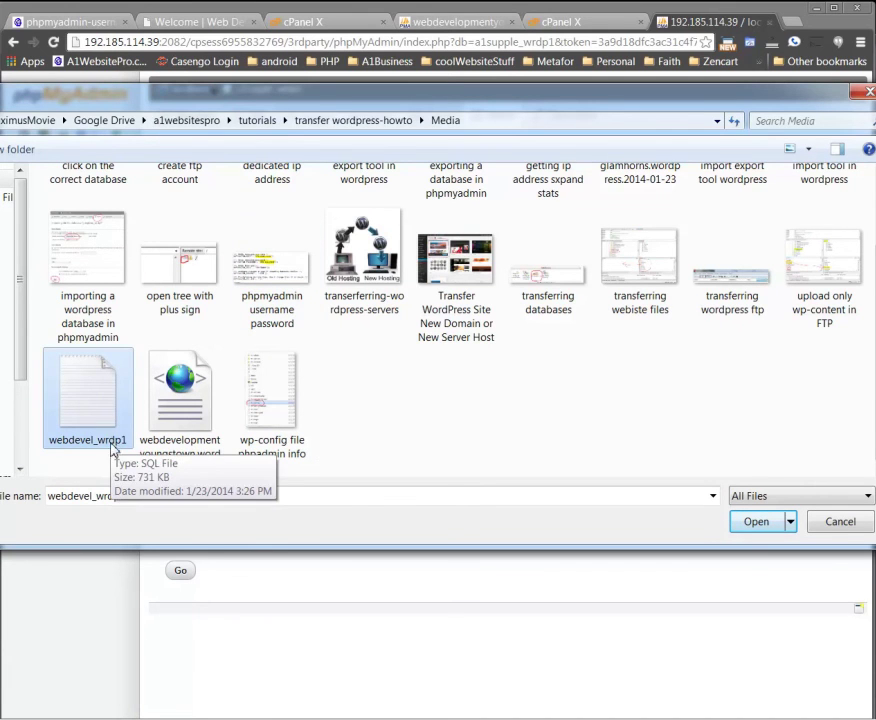
double_click(100, 420)
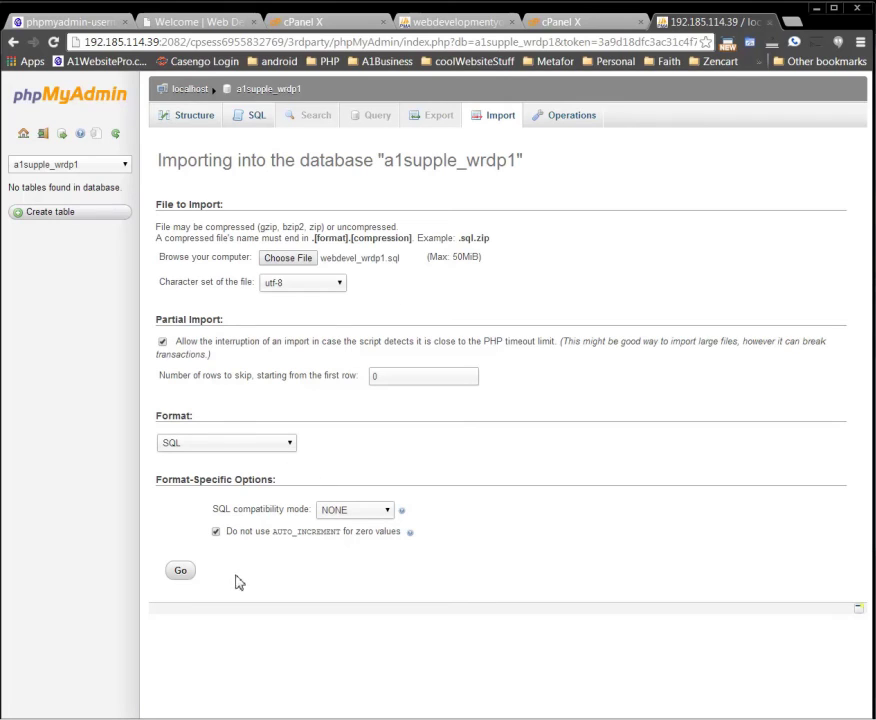
click(186, 573)
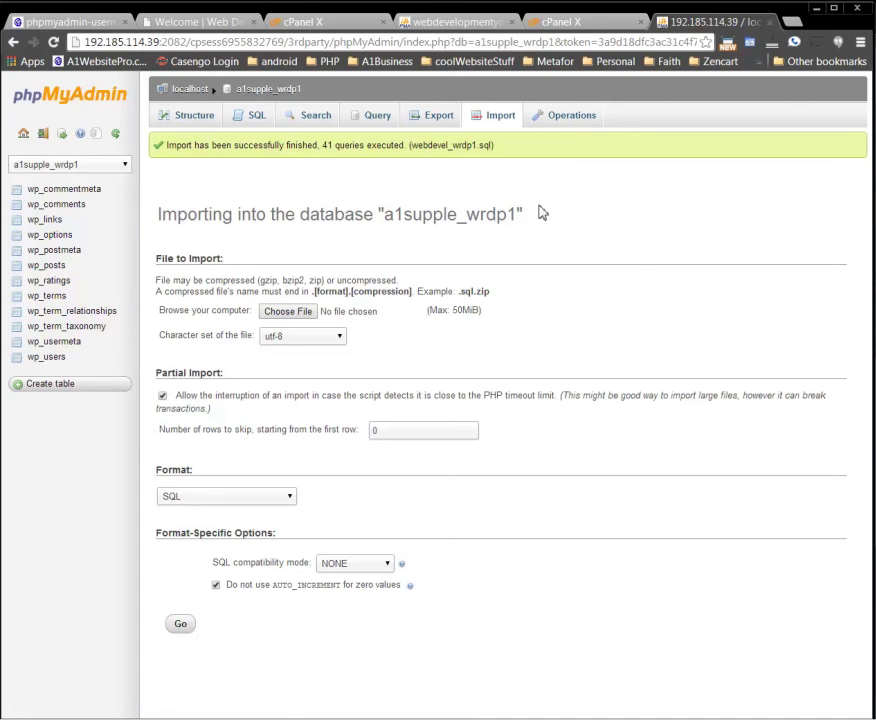
drag(86, 42, 152, 47)
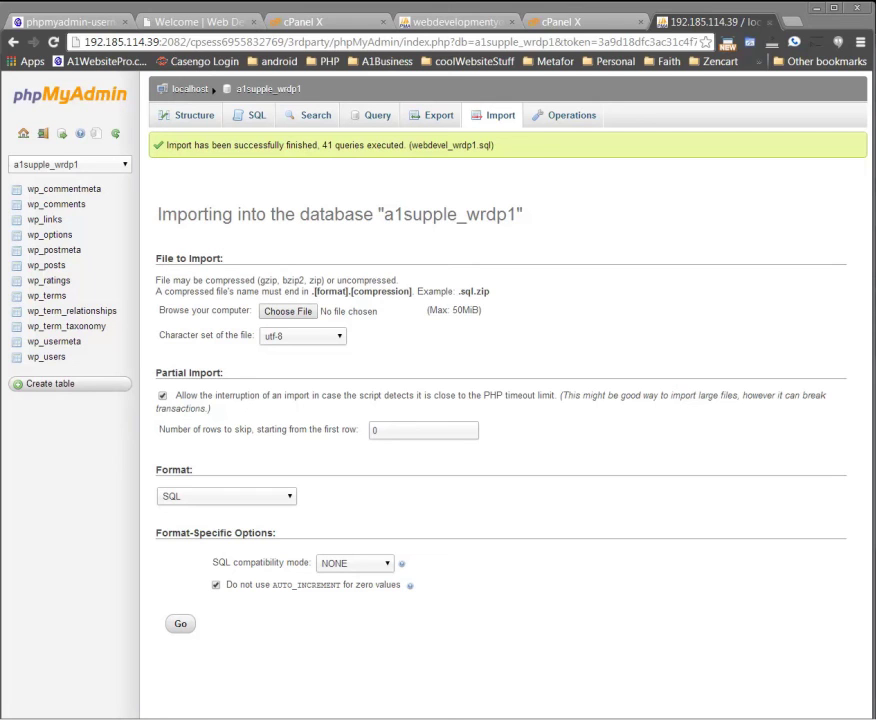
Show A1-SUPPLEMENTS.COM's Domain Details and locate its NS1/NS2.A1WEBSITEPRO.NET nameservers.
drag(716, 9, 645, 23)
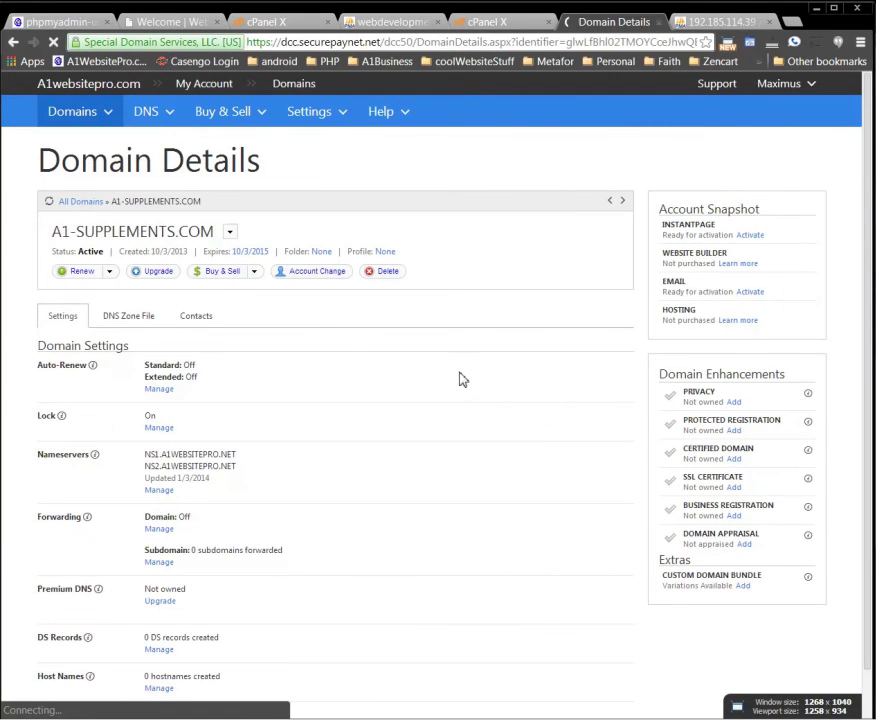
scroll(462, 379, down, 1)
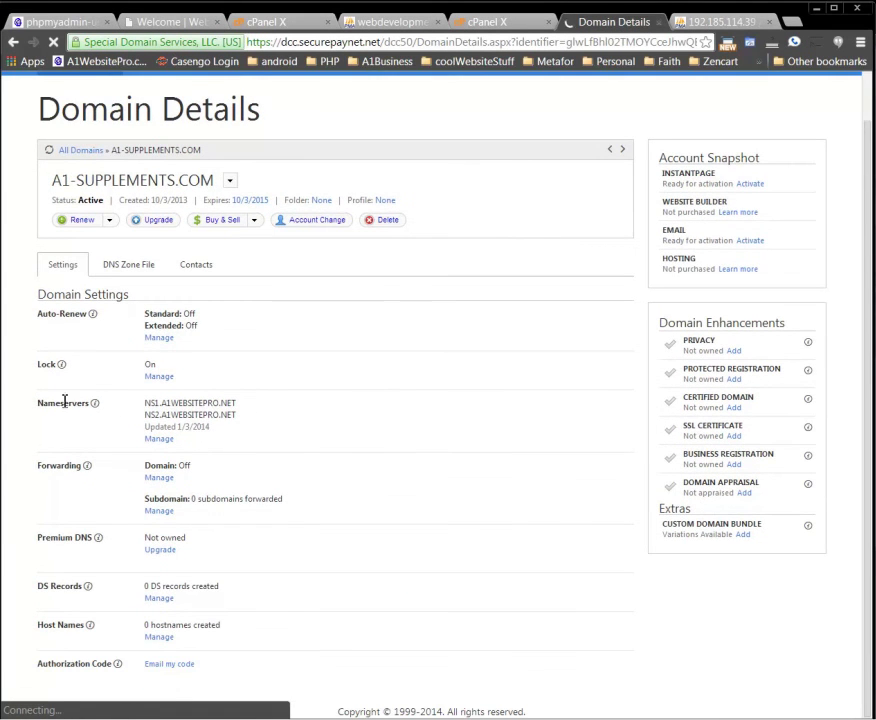
drag(38, 402, 88, 402)
drag(150, 403, 250, 410)
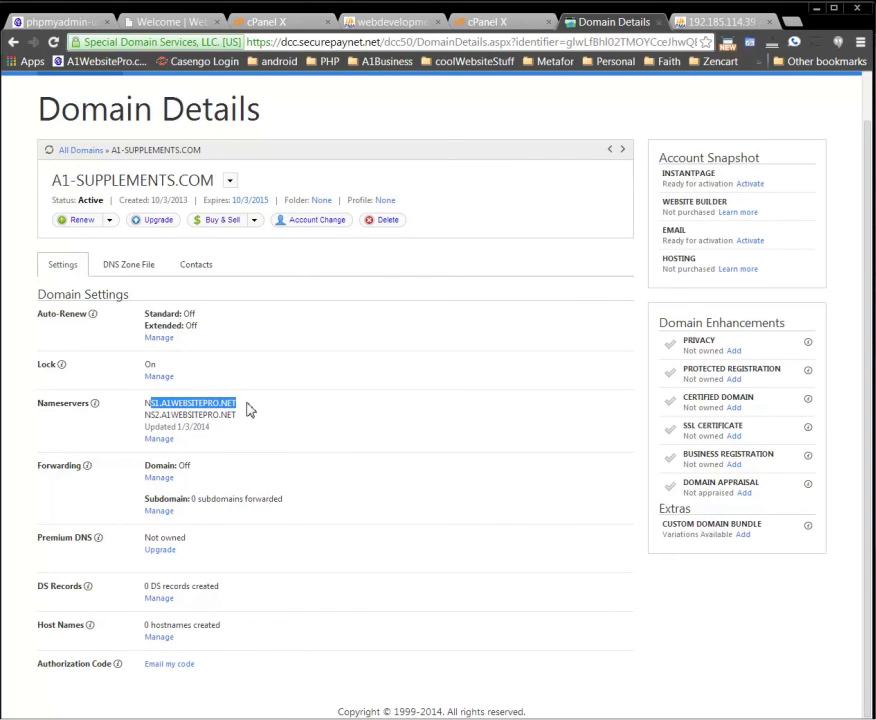
Open the nameserver editor, then cancel both dialogs so the nameservers stay unchanged.
click(159, 440)
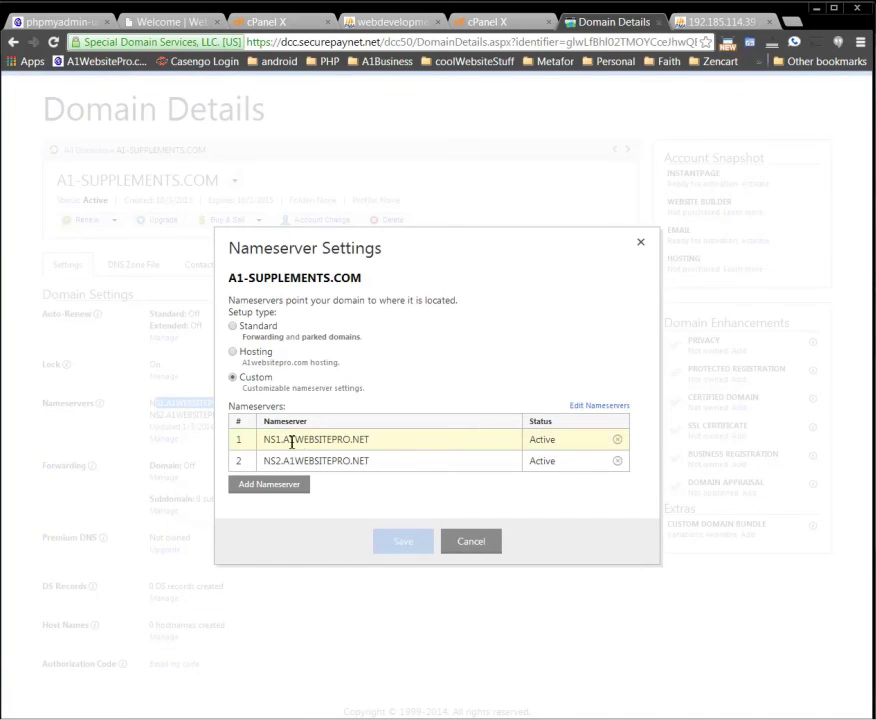
drag(265, 439, 438, 448)
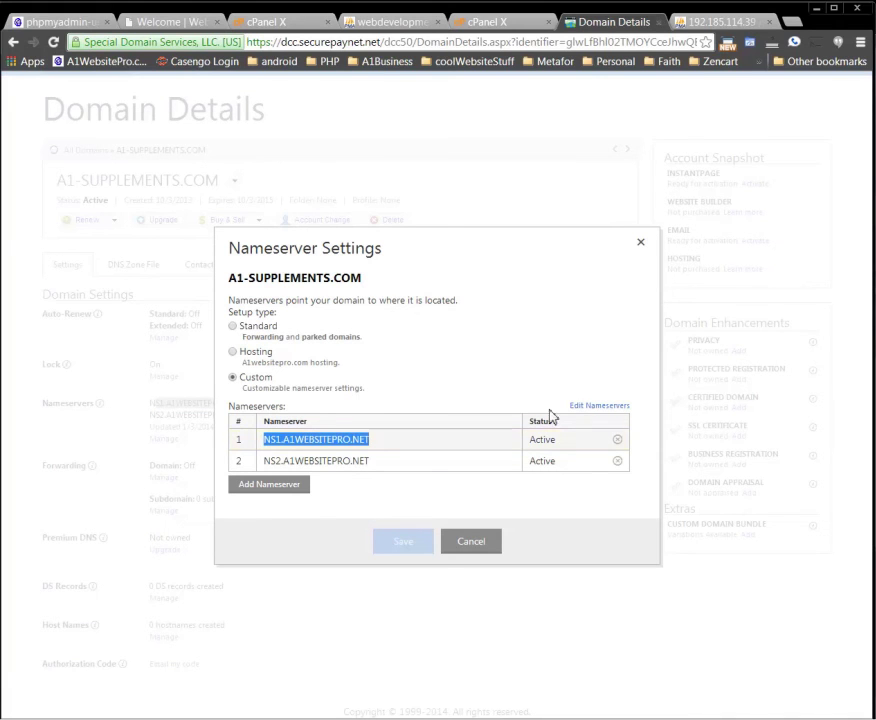
click(598, 406)
click(424, 317)
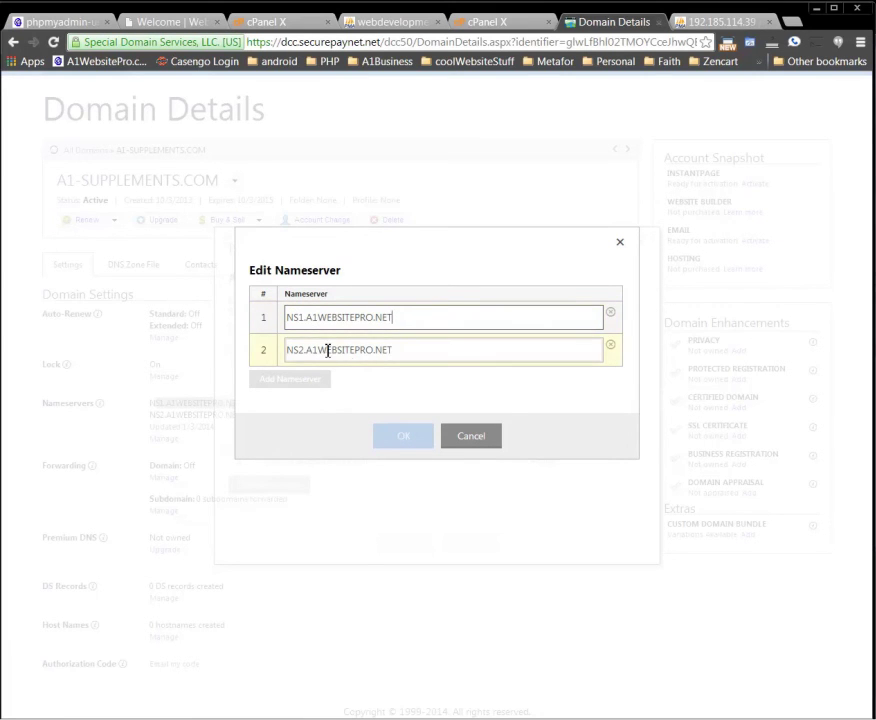
click(461, 436)
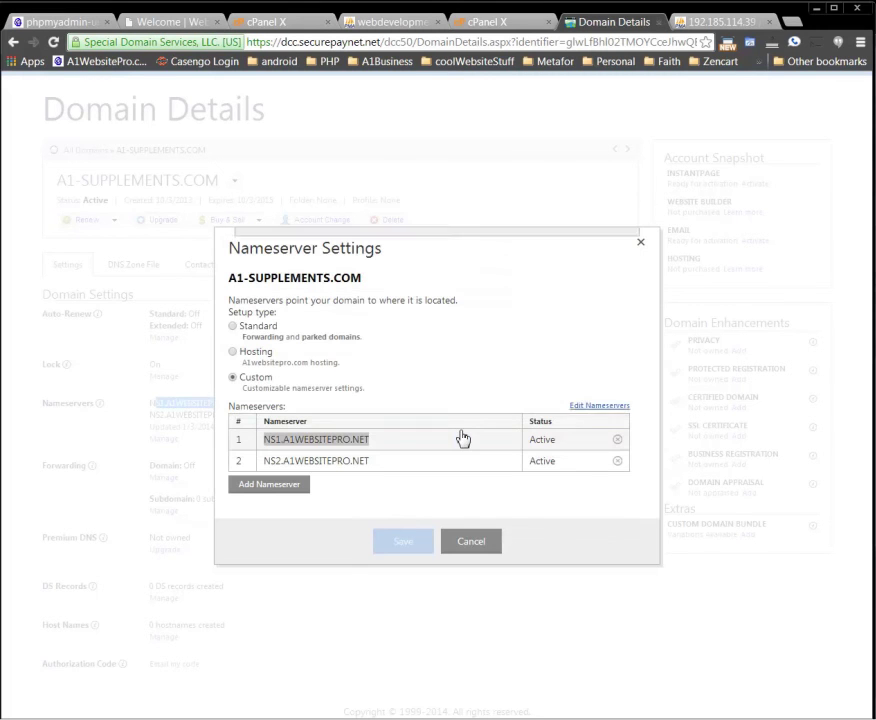
click(498, 548)
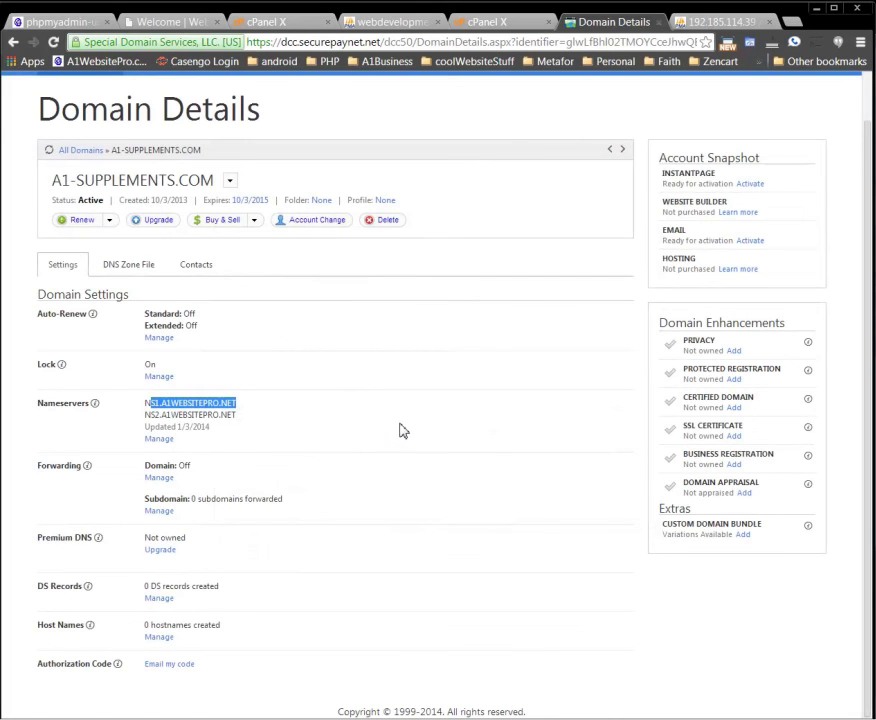
scroll(397, 432, up, 1)
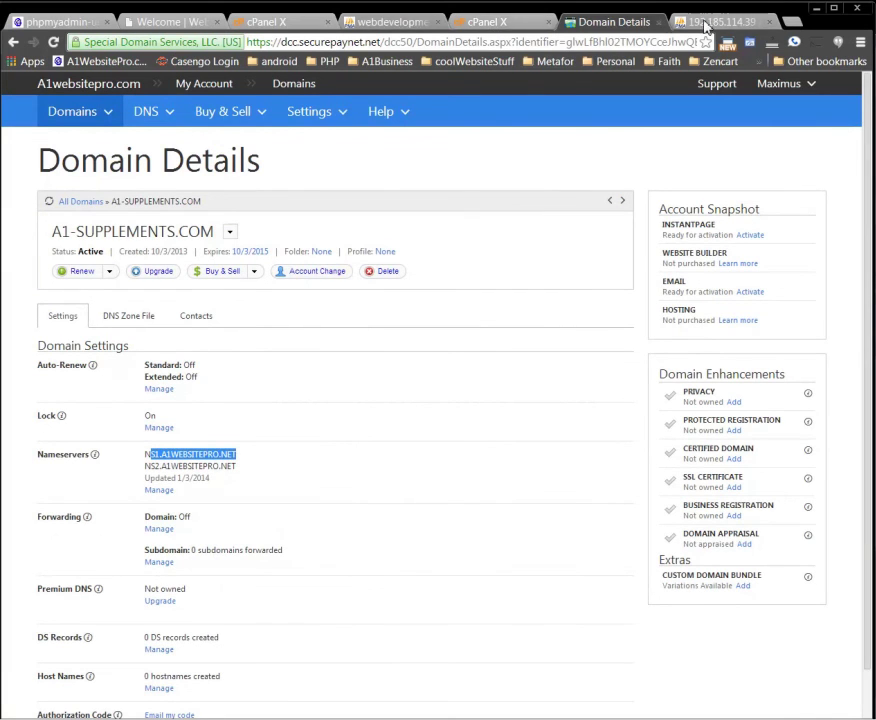
Load a1-supplements.com to see the live A1-Supplements WordPress site.
click(715, 22)
click(441, 43)
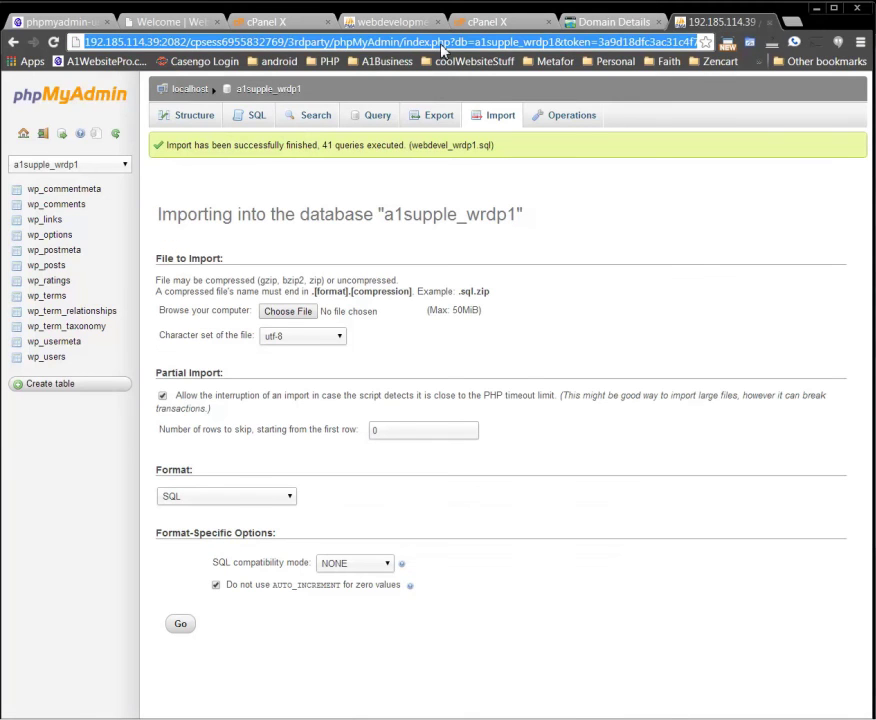
text(a1)
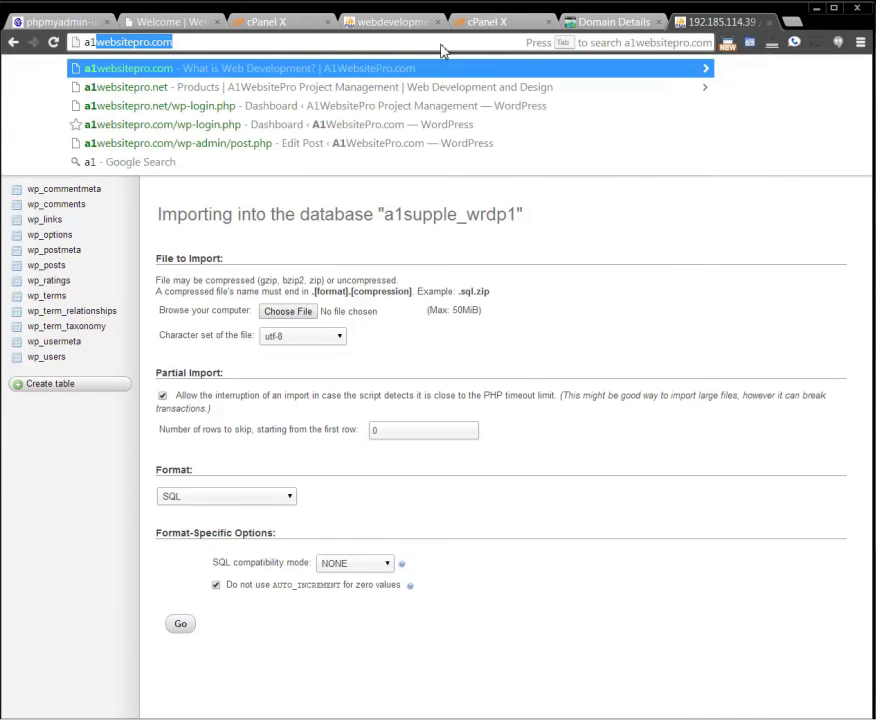
text(-)
key(Return)
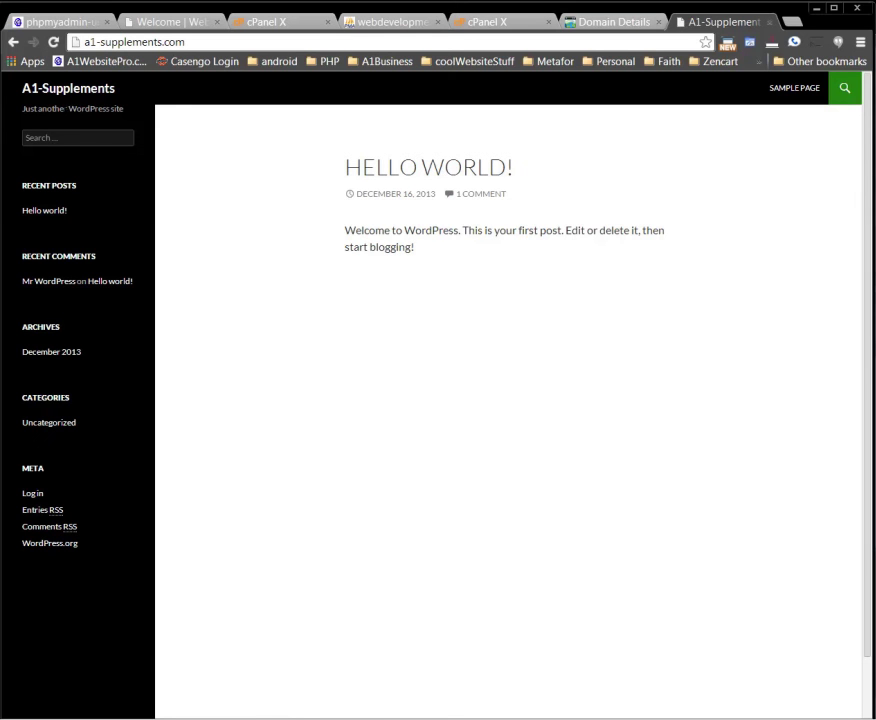
Follow the Mr WordPress comment link to wordpress.org, then return to the A1-Supplements site.
click(72, 286)
scroll(400, 411, down, 3)
scroll(398, 412, up, 3)
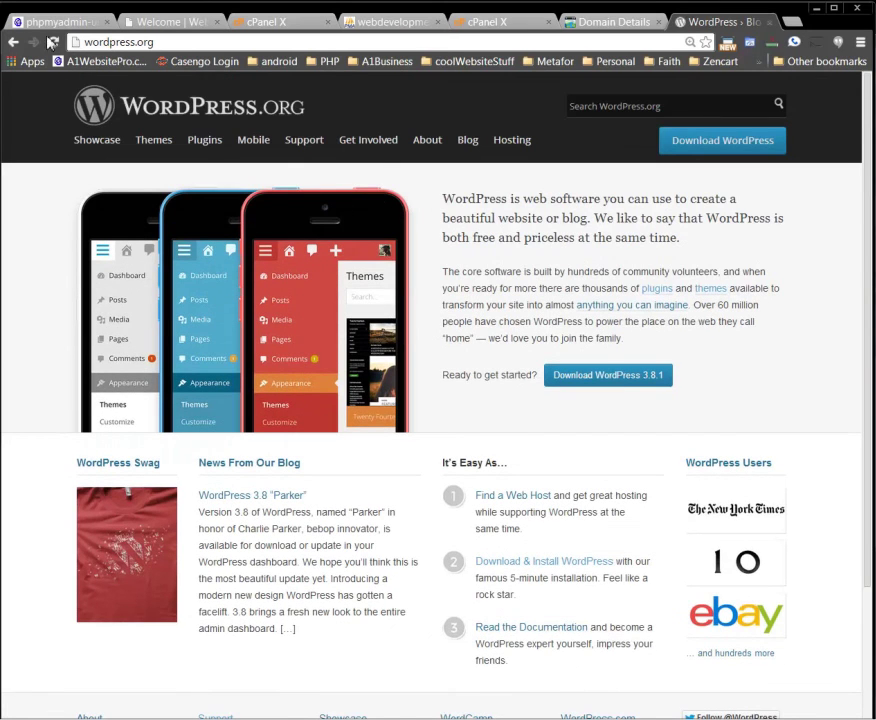
click(13, 42)
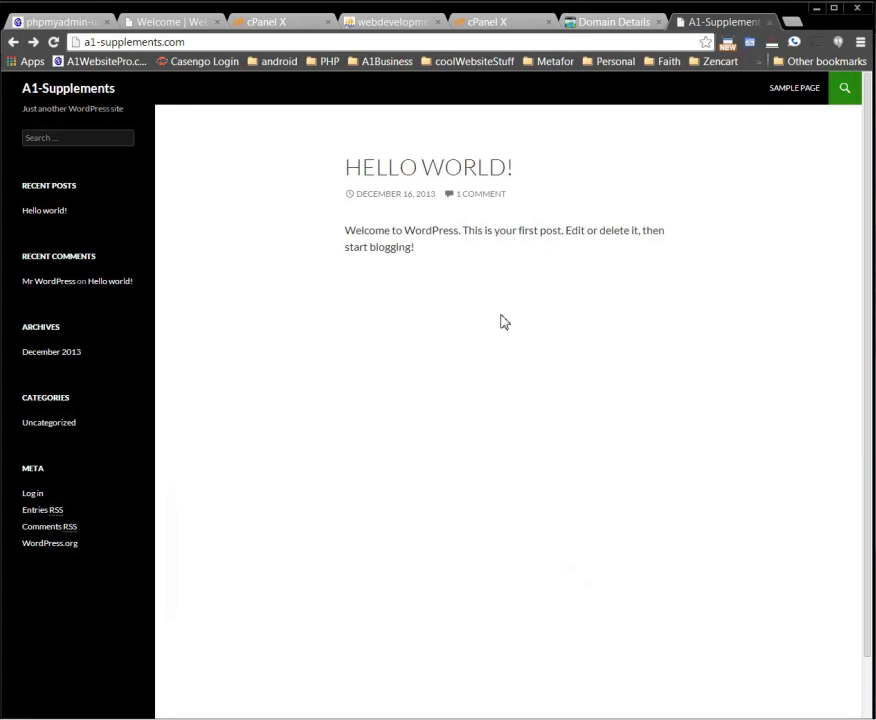
Go back to the WordPress transfer article and open the Tutorials page.
click(37, 21)
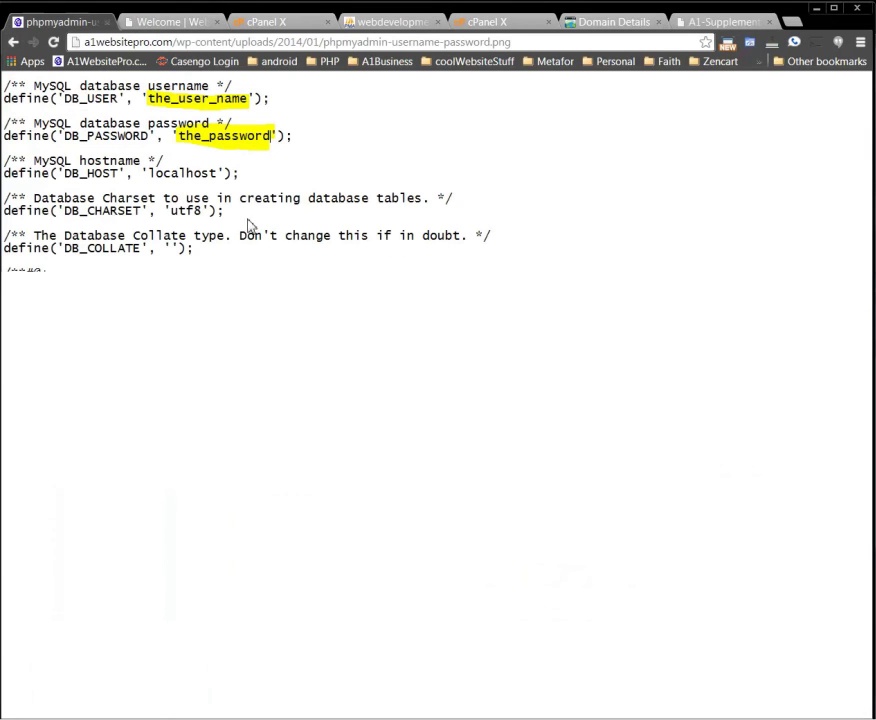
click(13, 42)
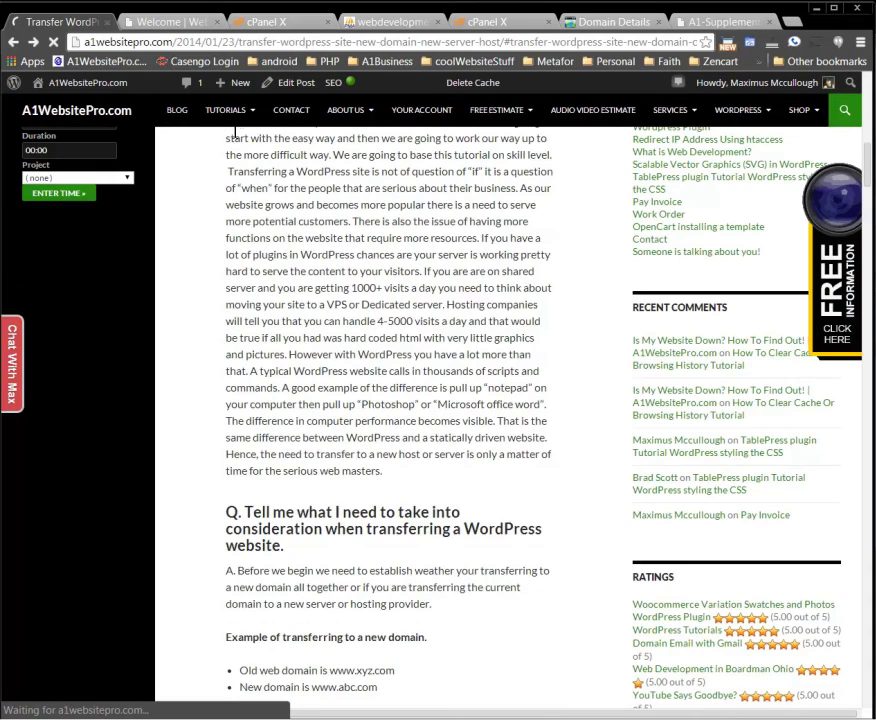
mouse_move(221, 110)
click(238, 138)
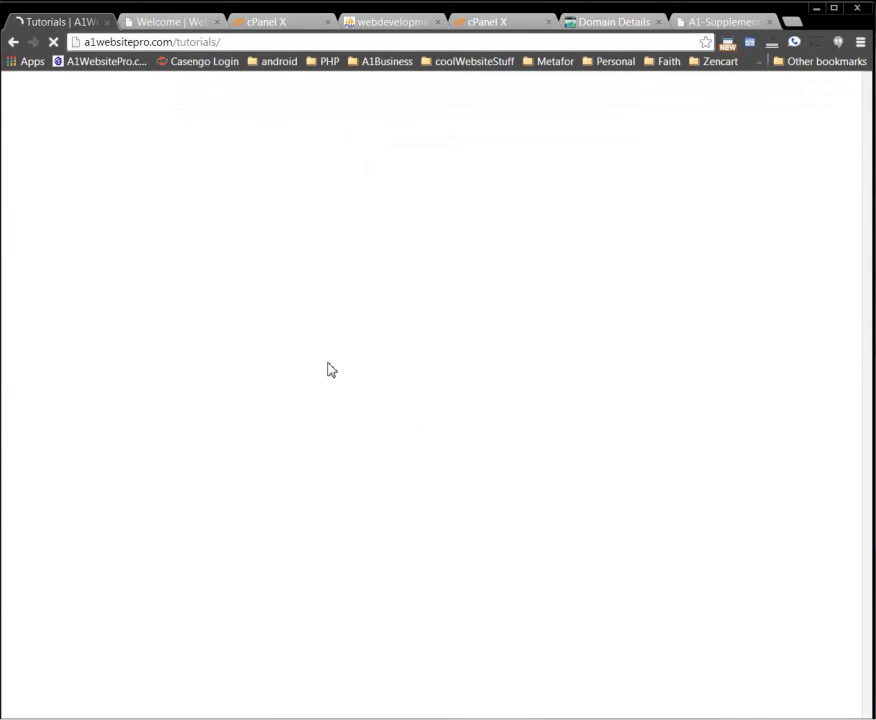
Open the Live Online Tutorials article and scroll to its Web Development section.
scroll(335, 369, down, 3)
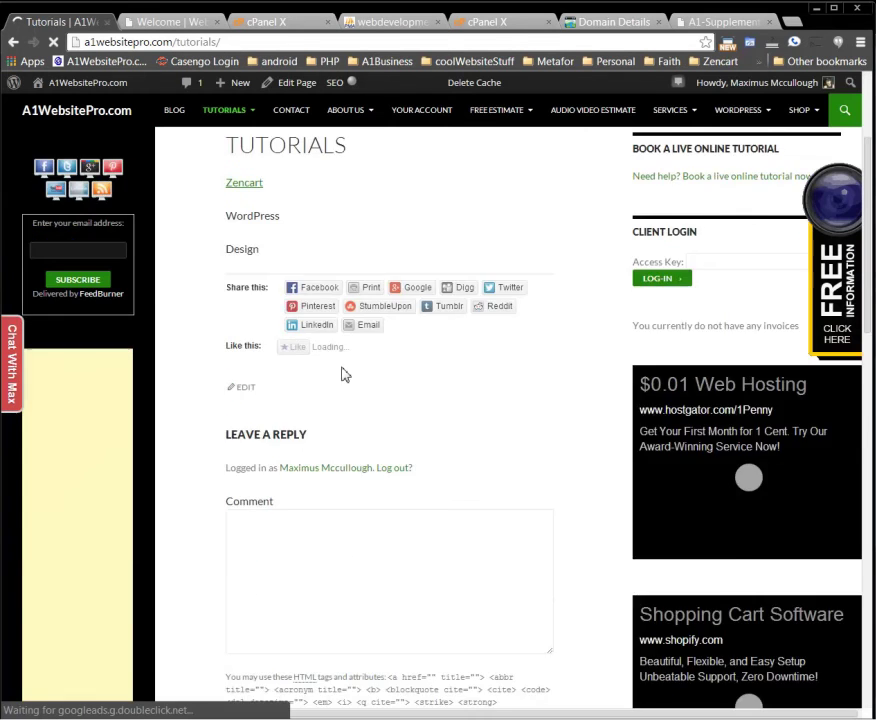
scroll(540, 318, down, 3)
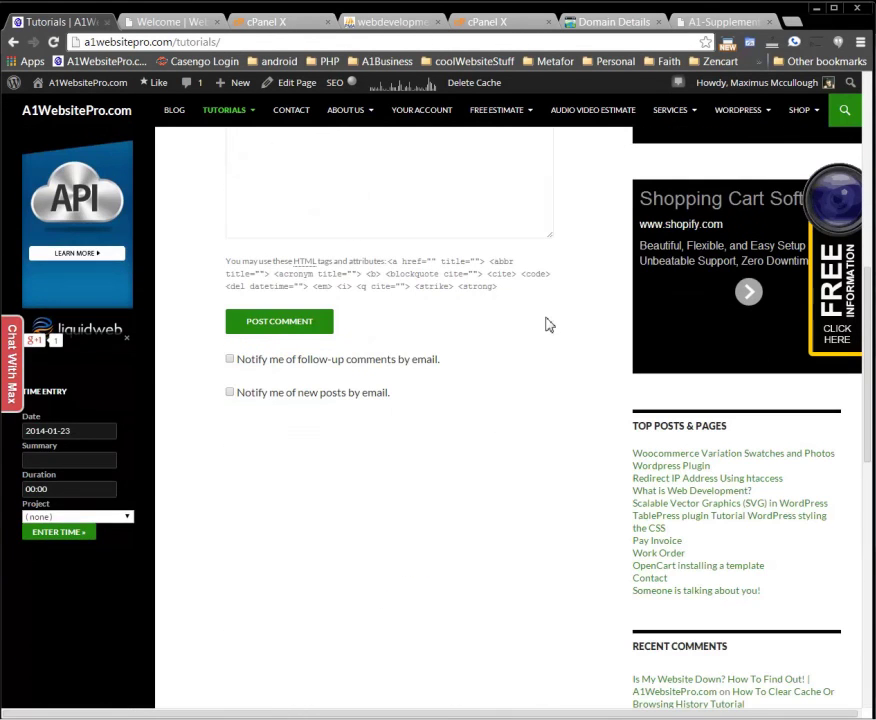
scroll(495, 433, up, 4)
scroll(495, 433, up, 3)
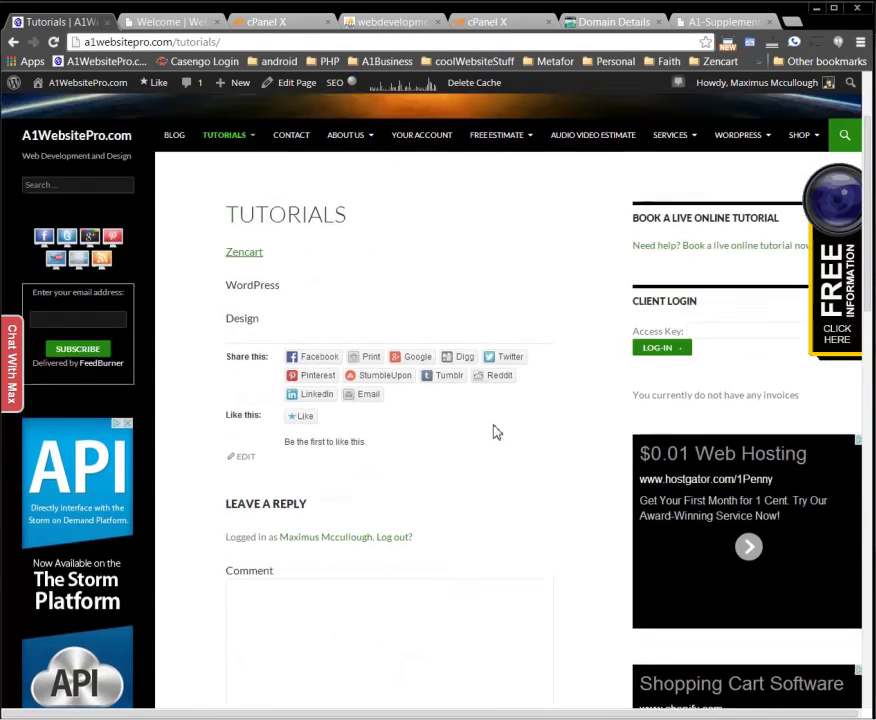
mouse_move(224, 273)
click(236, 310)
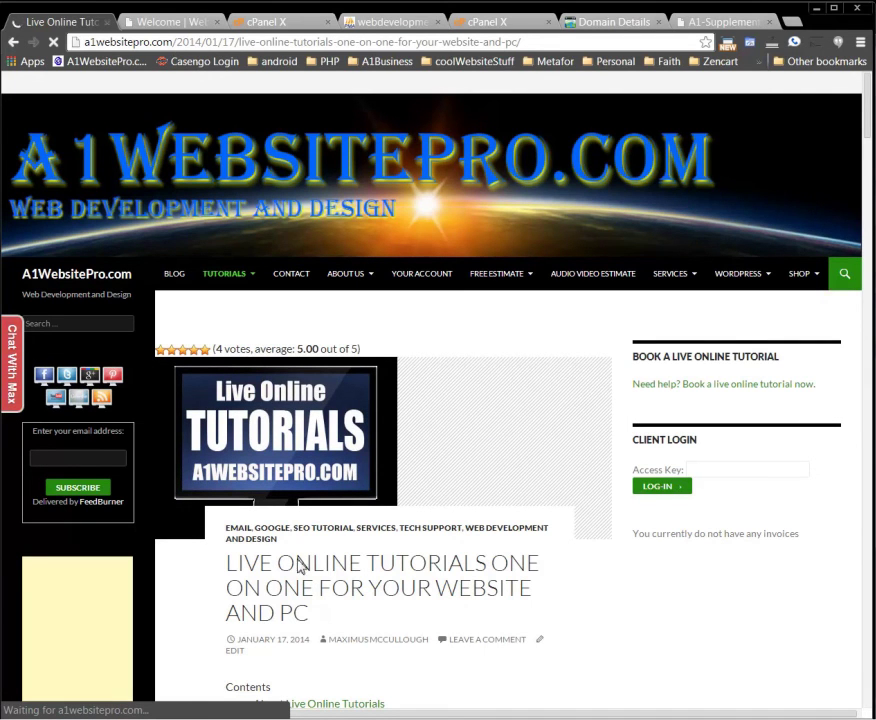
scroll(310, 567, down, 15)
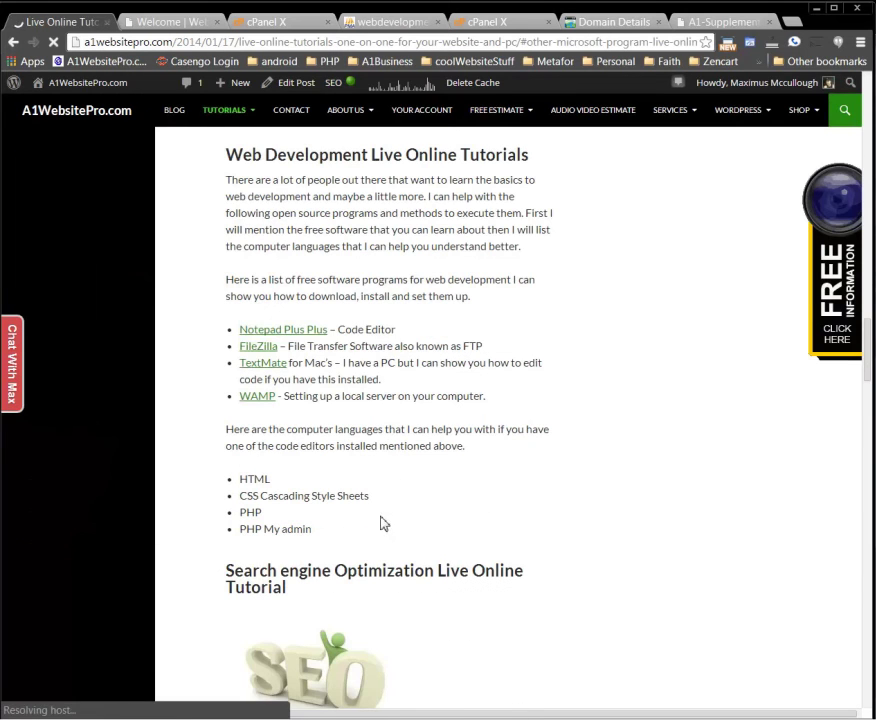